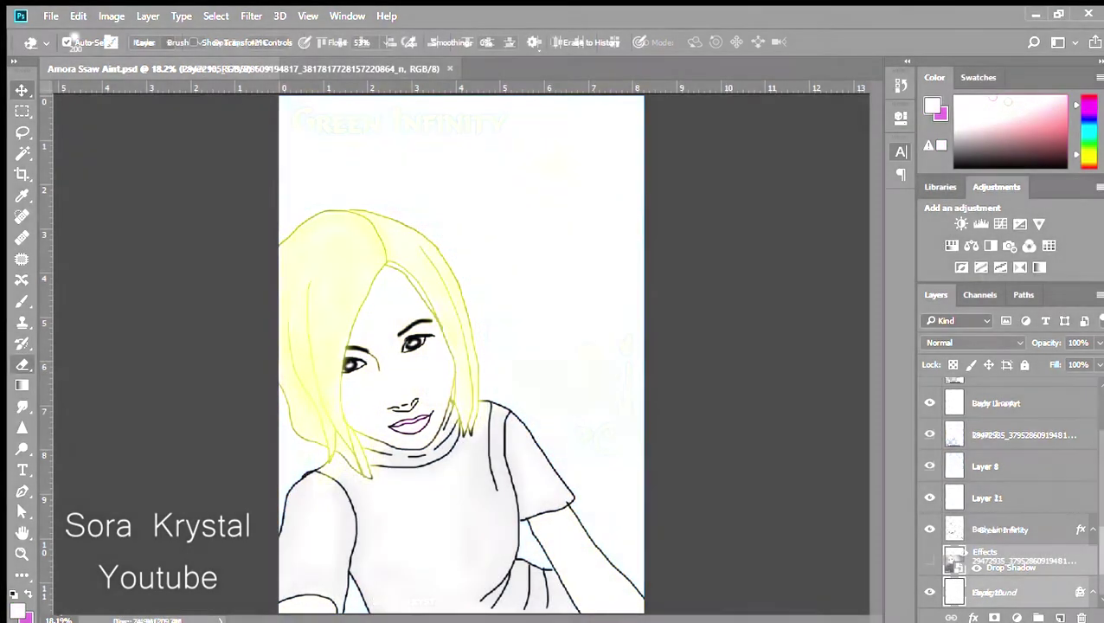
- Name the new layer Face Color and fill the face selection with pale yellow
key(i)
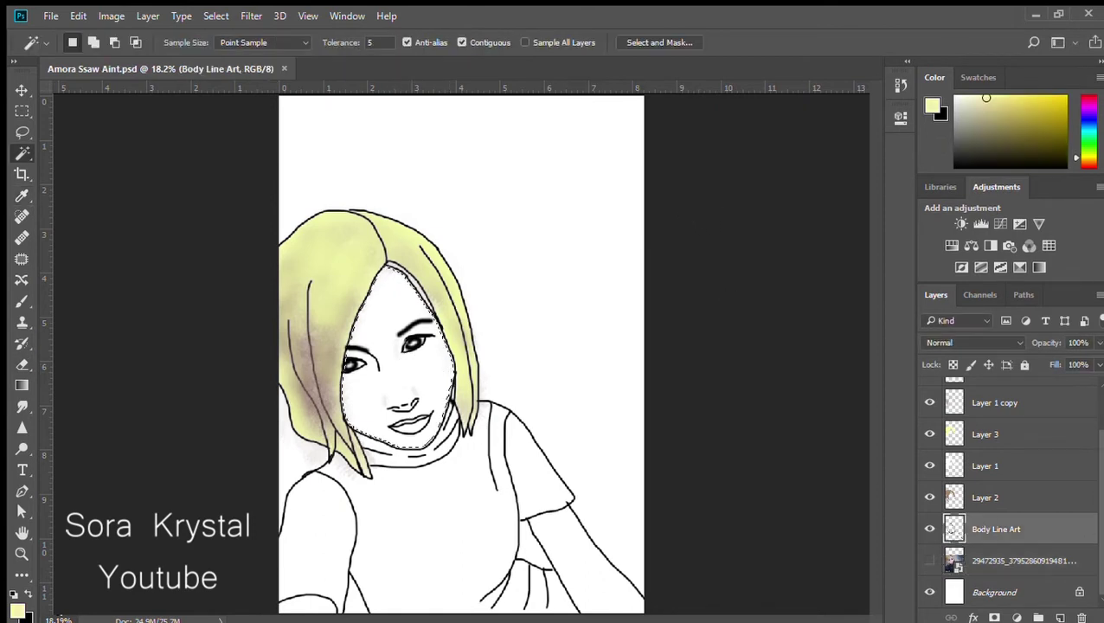
double_click(986, 529)
text(Color)
key(Return)
key(alt+BackSpace)
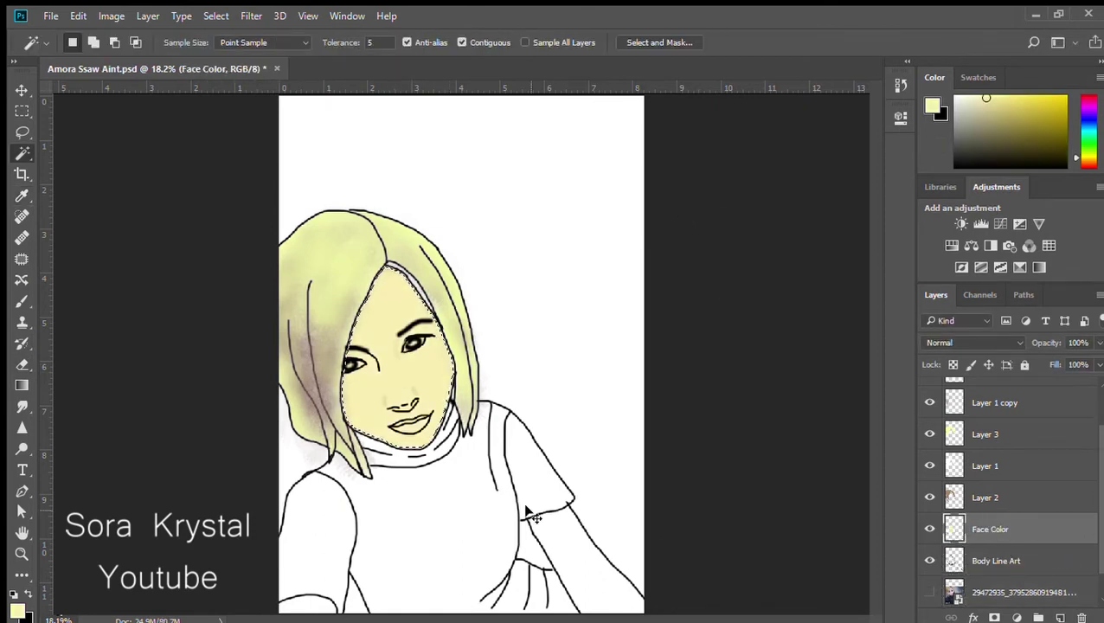
key(ctrl+d)
- Fill the selected arm areas with pale yellow on Face Color and deselect
key(alt+bracketleft)
click(947, 530)
key(alt+BackSpace)
key(ctrl+d)
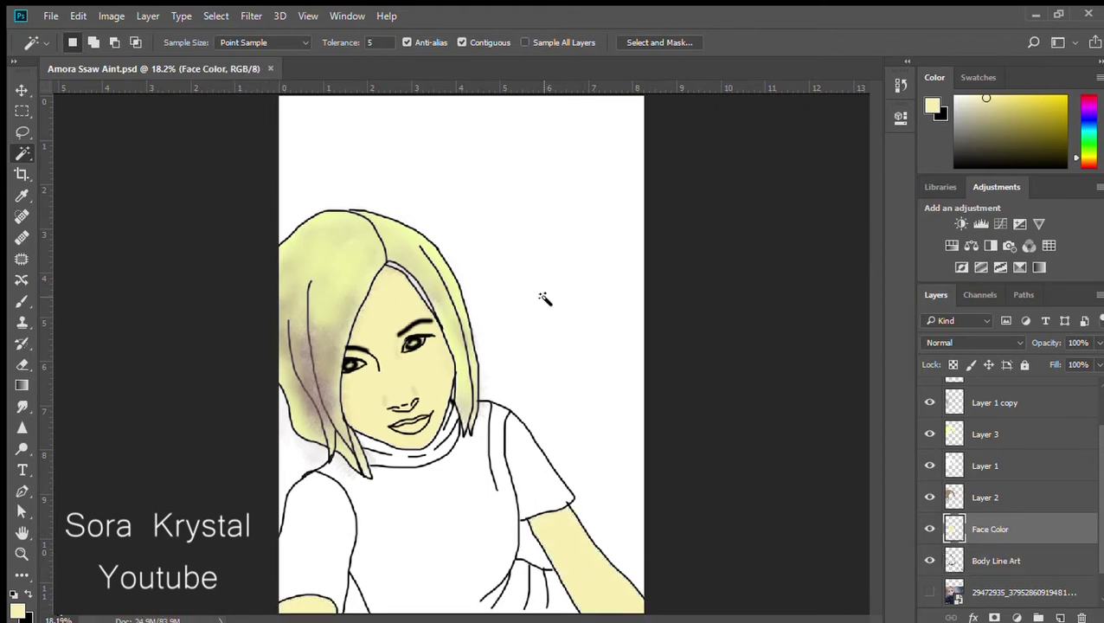
key(ctrl+1)
- Erase soft light highlights into both dark eye interiors, then view the whole portrait
key(e)
drag(717, 305, 654, 320)
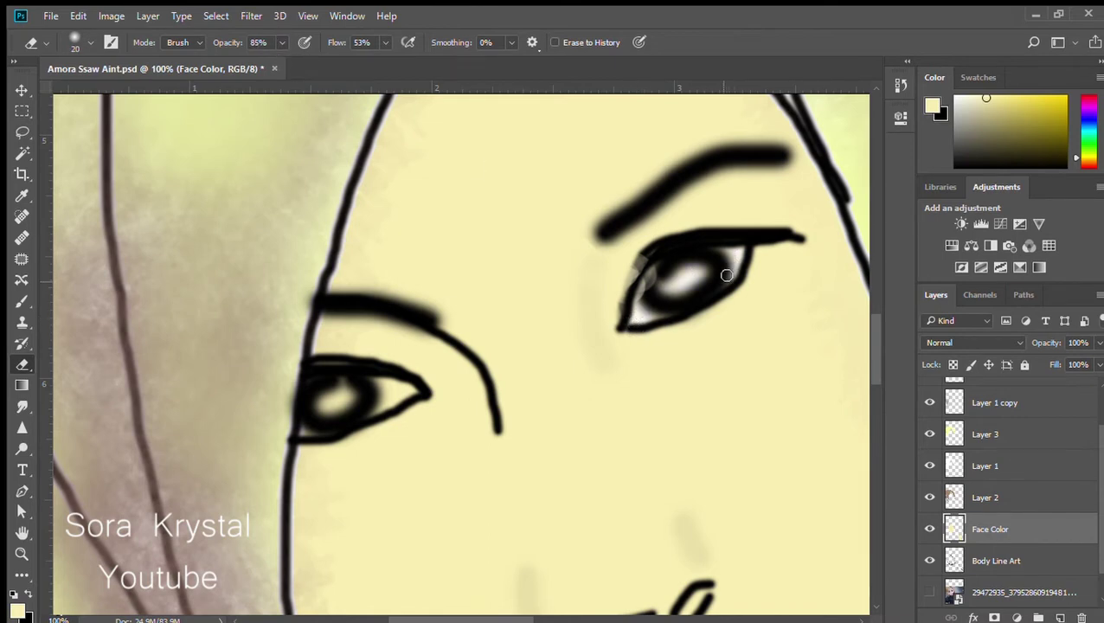
drag(357, 404, 394, 381)
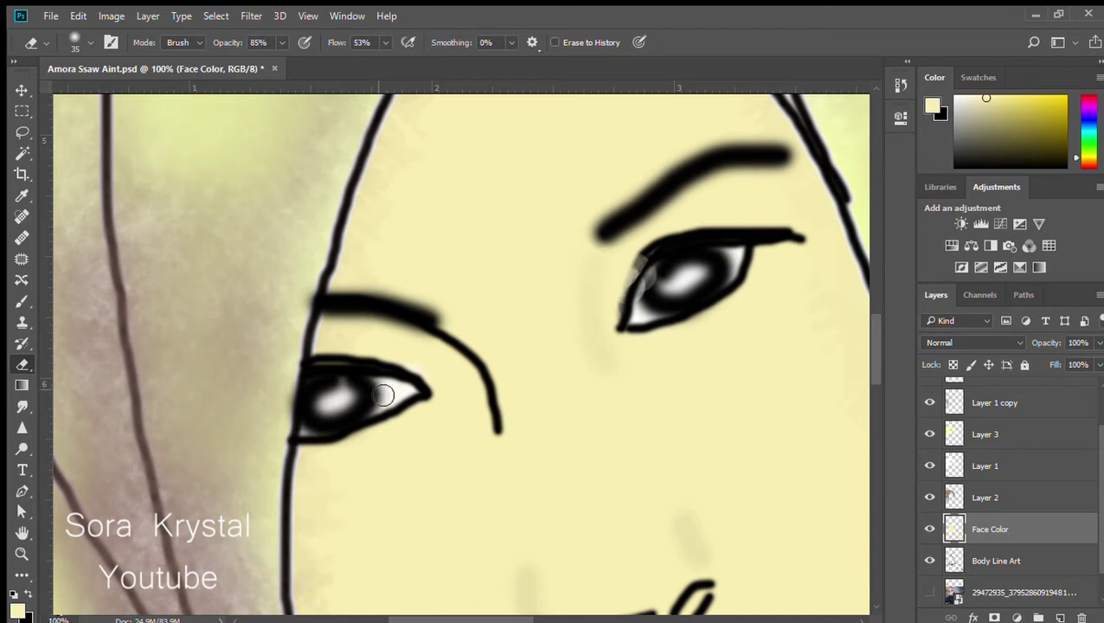
click(930, 529)
key(ctrl+0)
key(i)
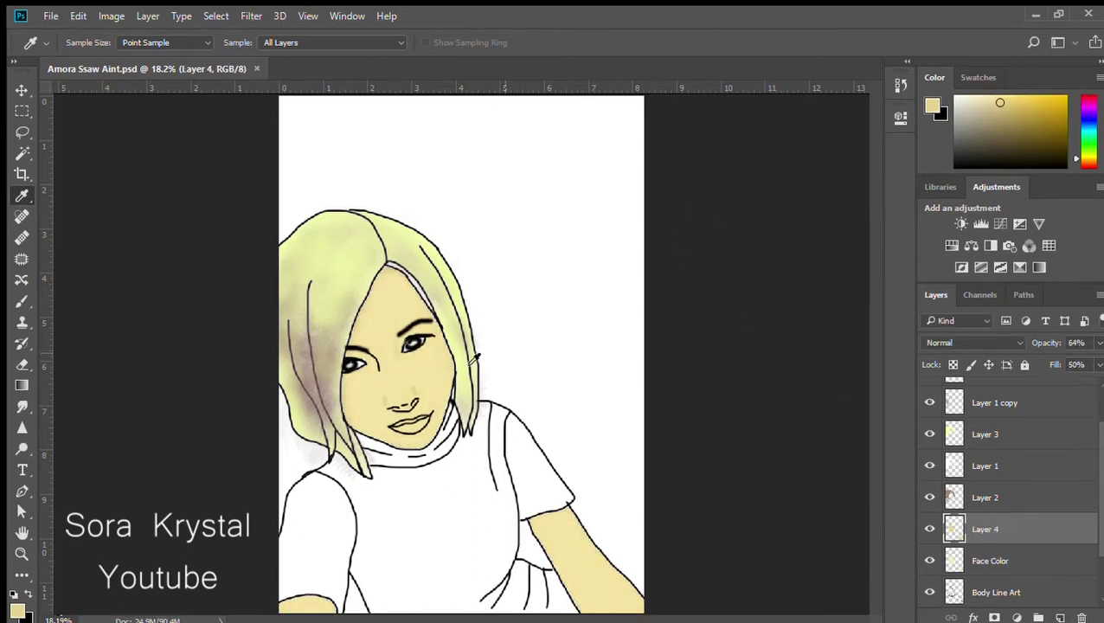
- Name the new layer Eyes Ball and set up a soft black brush
key(e)
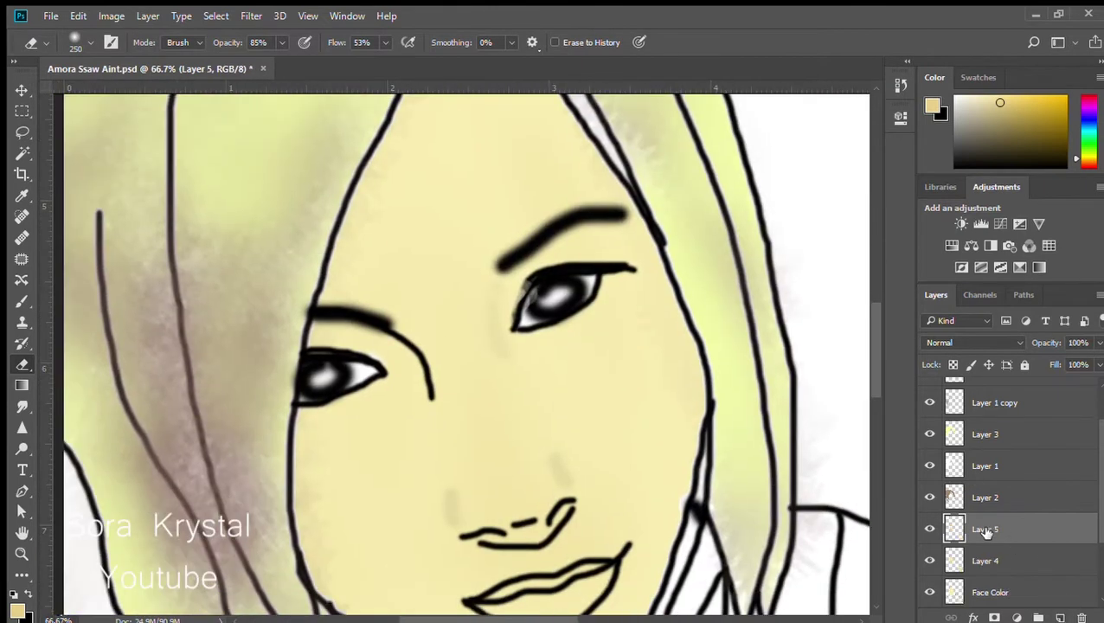
text(l)
key(Return)
key(x)
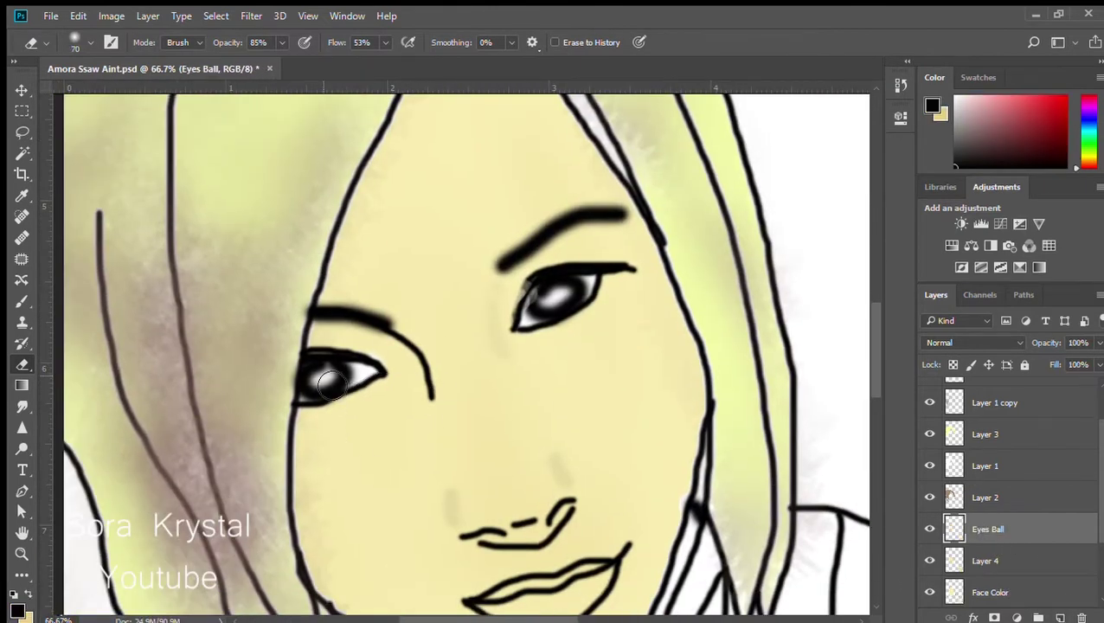
key(b)
key(b)
- Paint soft grey shading into both irises, the eye whites and the left upper lid
drag(327, 387, 340, 395)
mouse_move(554, 303)
mouse_down()
mouse_move(571, 312)
mouse_move(547, 313)
mouse_up()
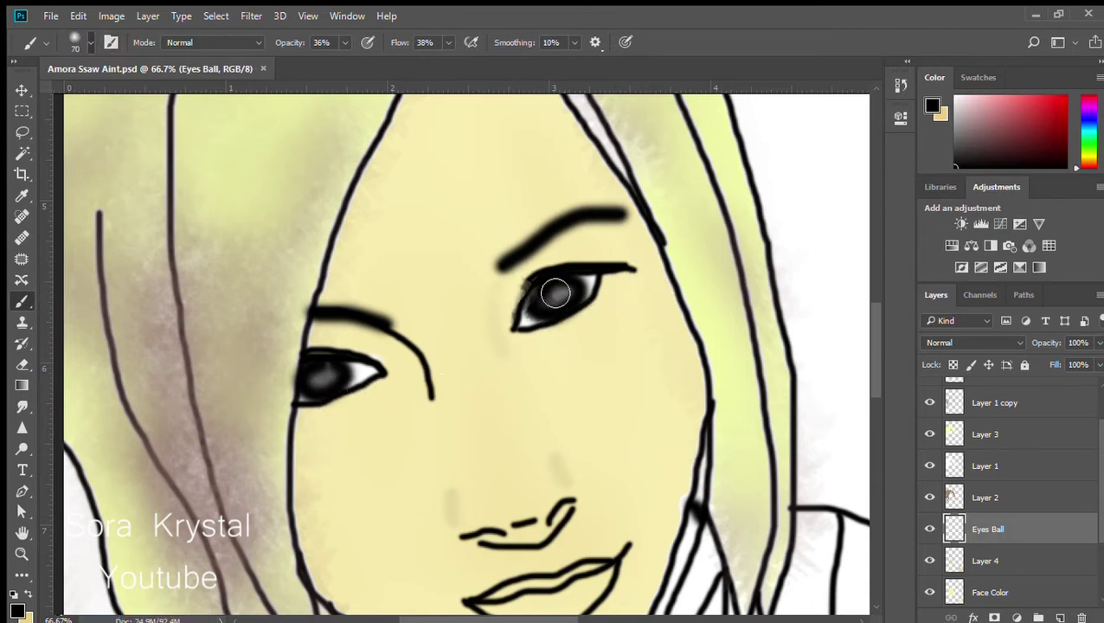
drag(556, 295, 601, 273)
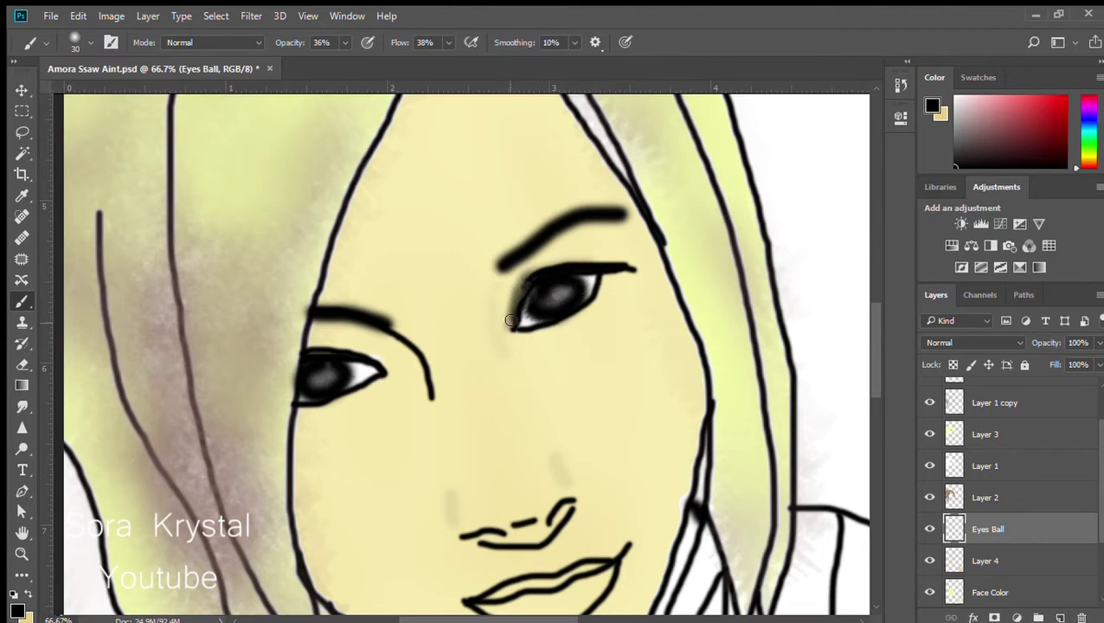
drag(511, 320, 562, 303)
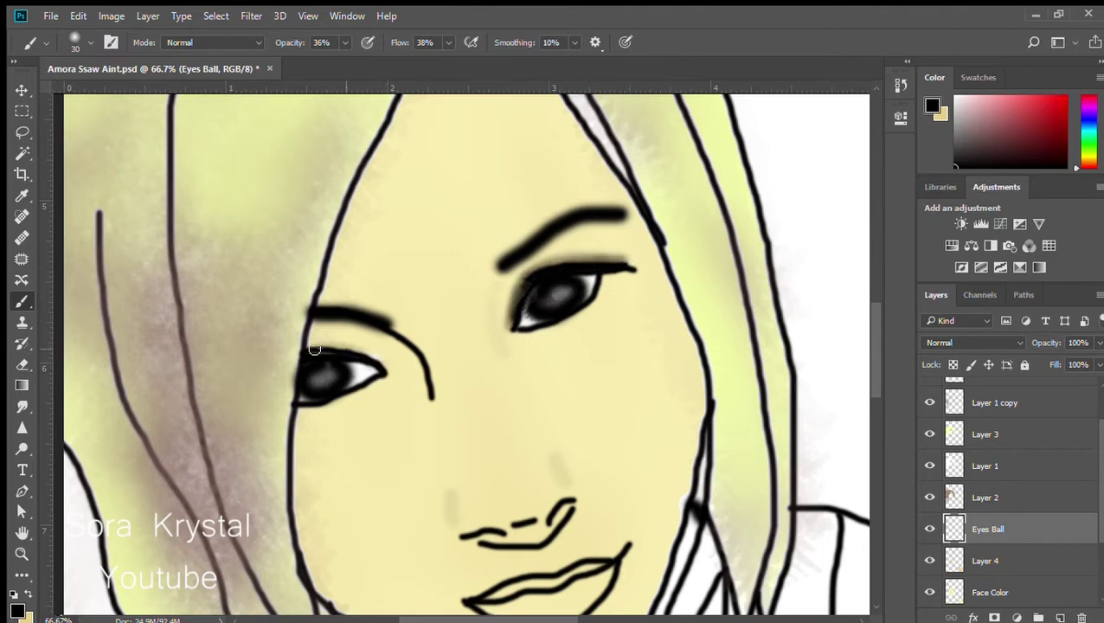
drag(314, 349, 381, 368)
drag(303, 338, 313, 340)
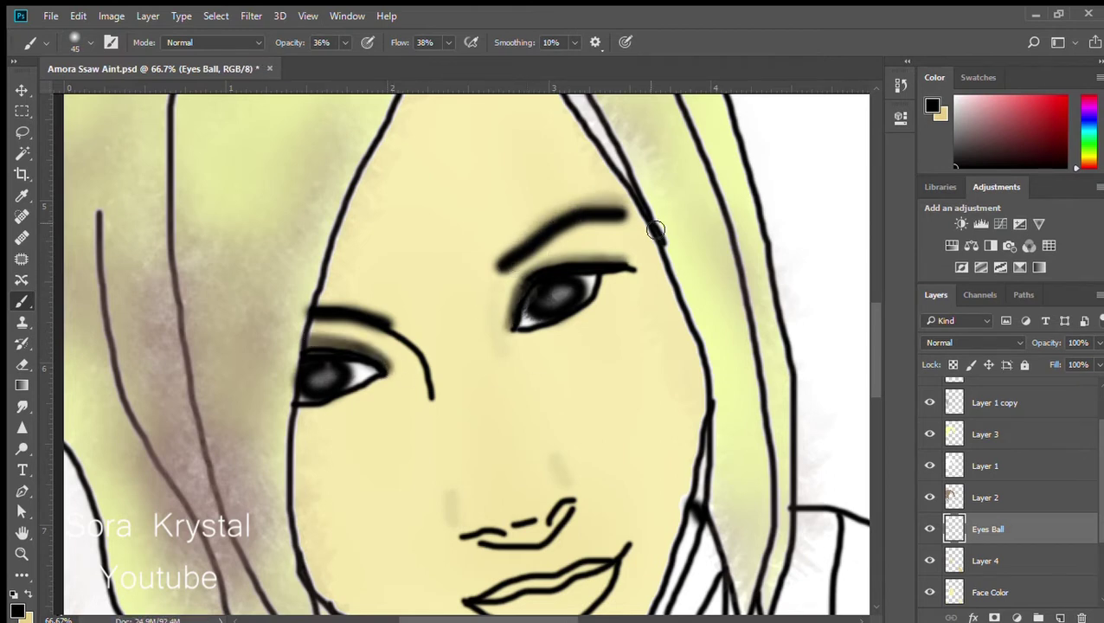
key(bracketright)
key(bracketright)
key(bracketright)
- Erase the hard black nose line on the Face layer and toggle its visibility to compare
key(e)
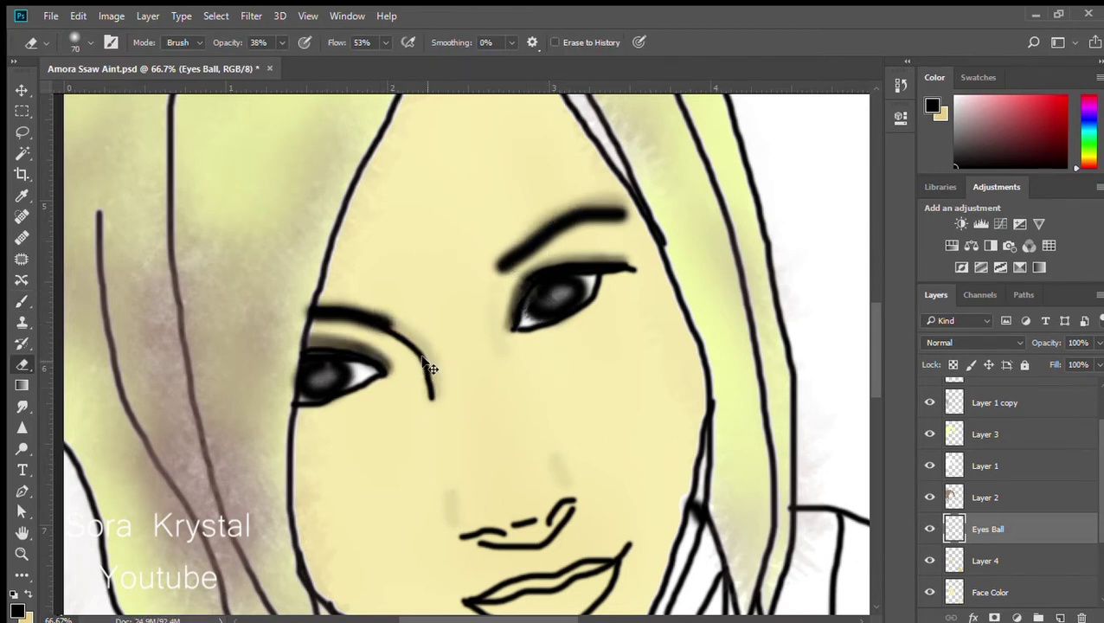
ctrl+click(771, 484)
scroll(951, 537, up, 3)
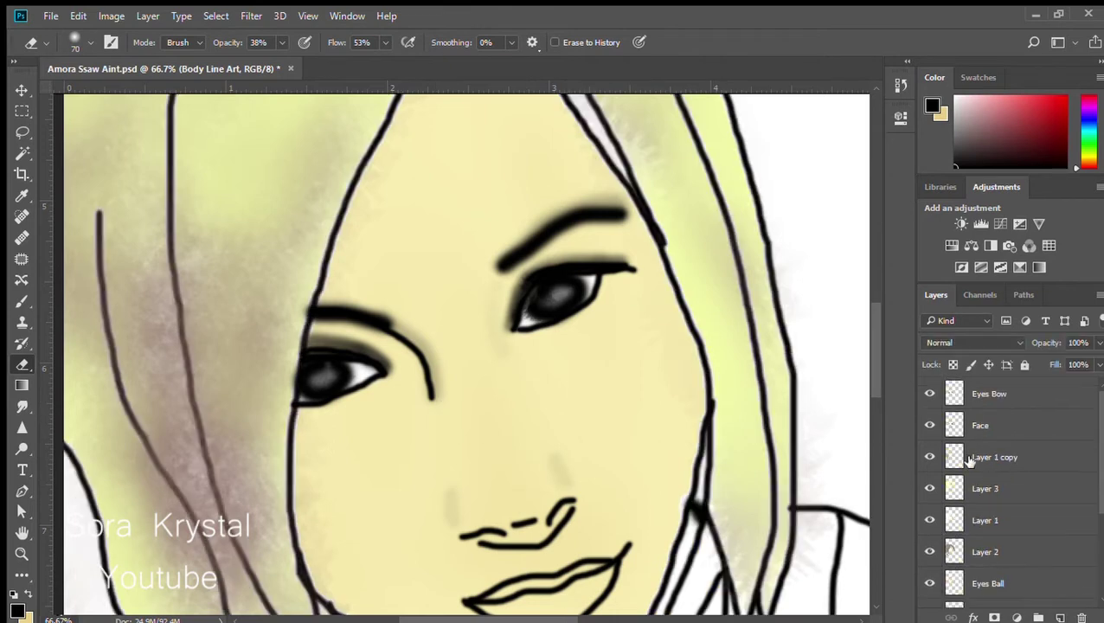
drag(433, 388, 398, 333)
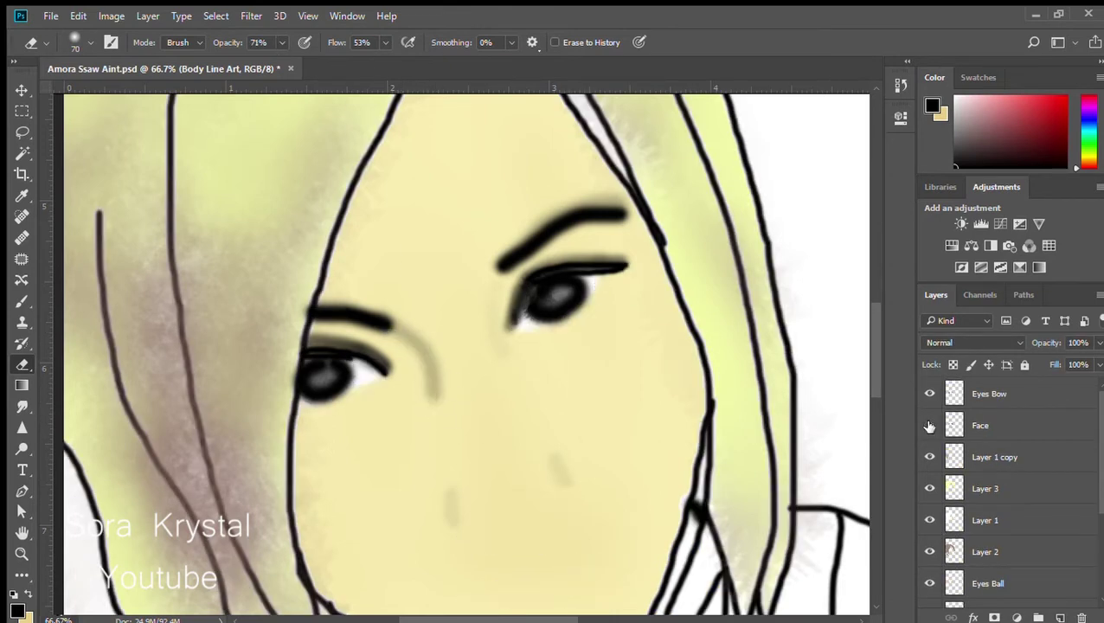
ctrl+click(443, 387)
mouse_move(443, 386)
mouse_down()
mouse_move(418, 327)
mouse_move(438, 397)
mouse_up()
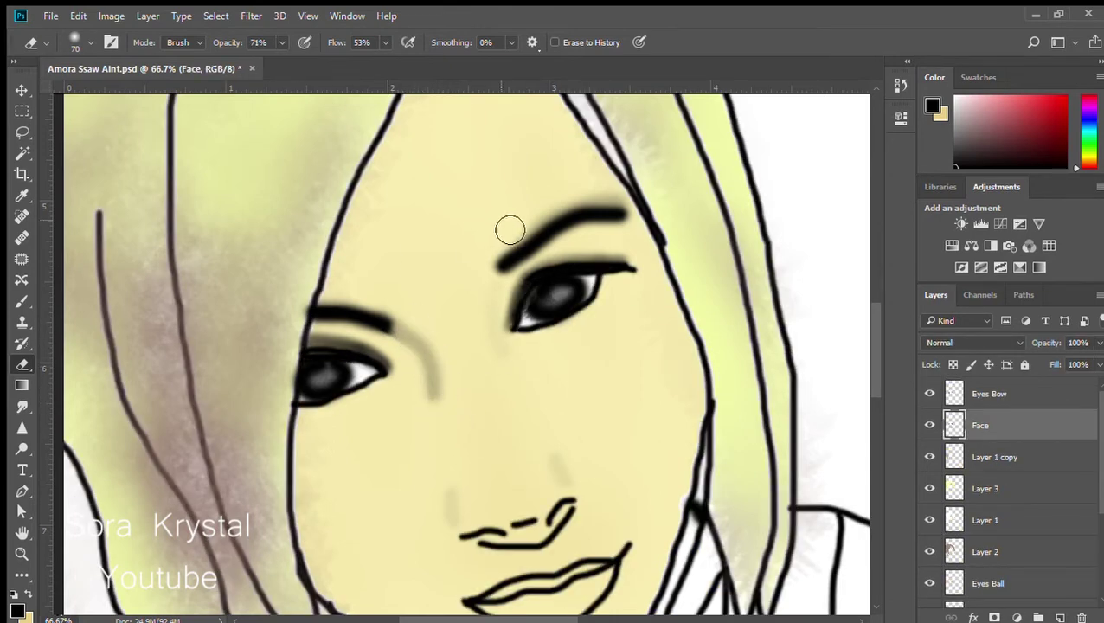
key(b)
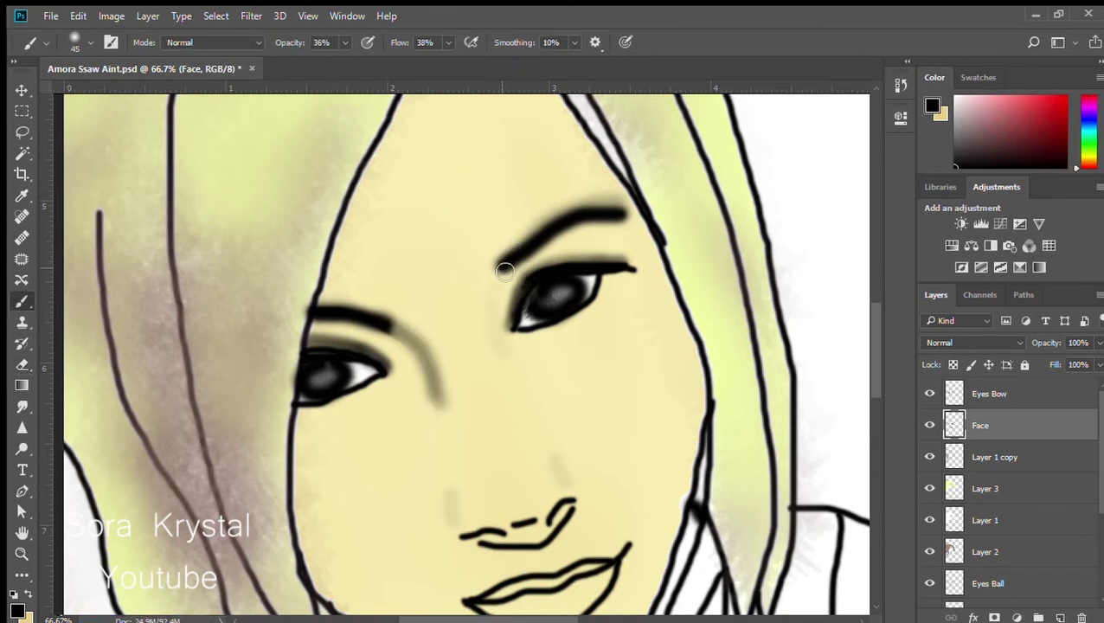
click(930, 425)
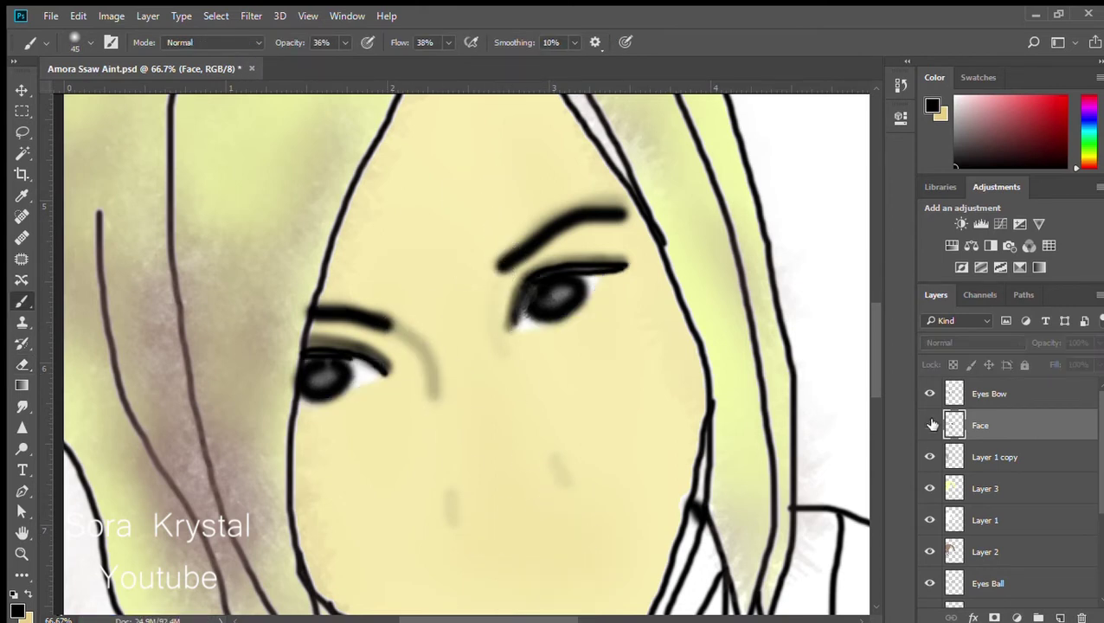
scroll(1004, 484, down, 3)
click(990, 498)
- Sample a tan skin tone and shade the cheeks, jawline, hairline and forehead on Face Color
click(27, 594)
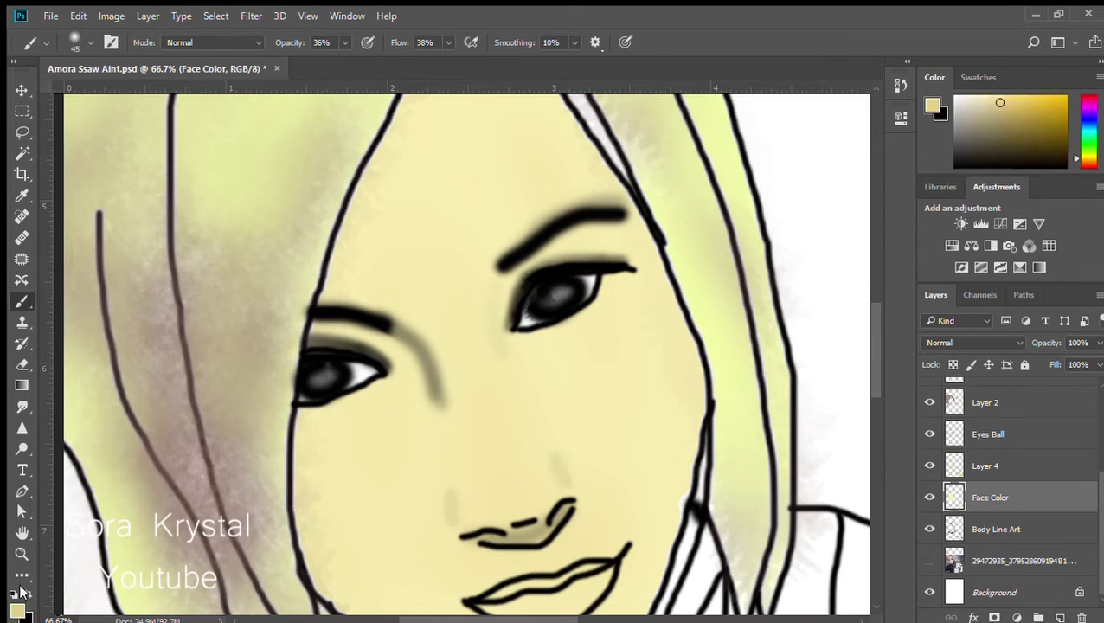
key(i)
click(536, 524)
key(b)
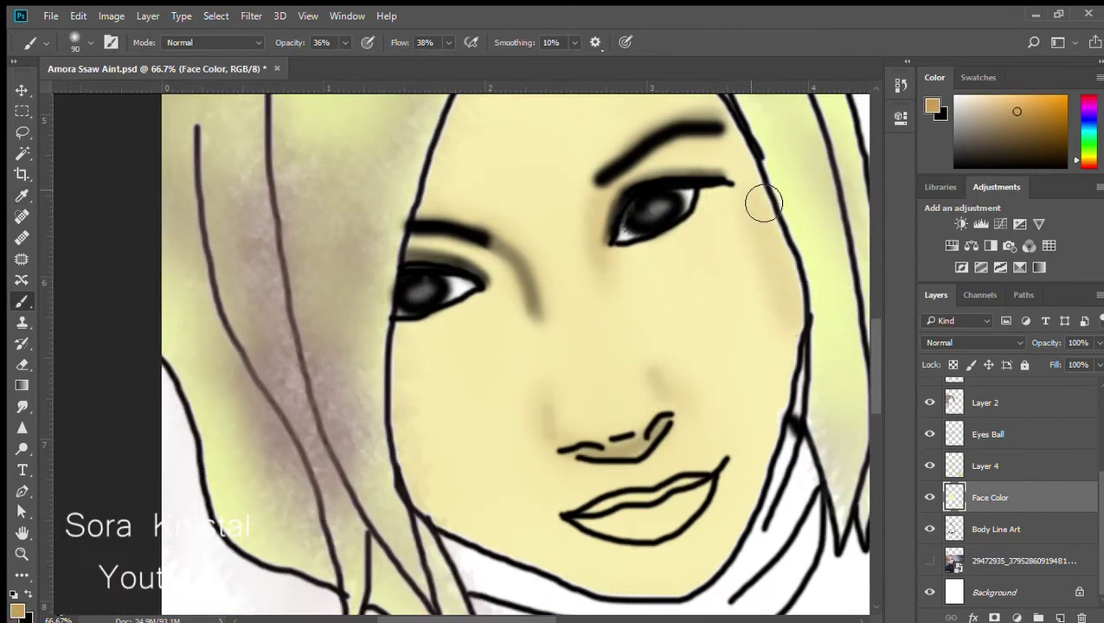
drag(760, 197, 796, 545)
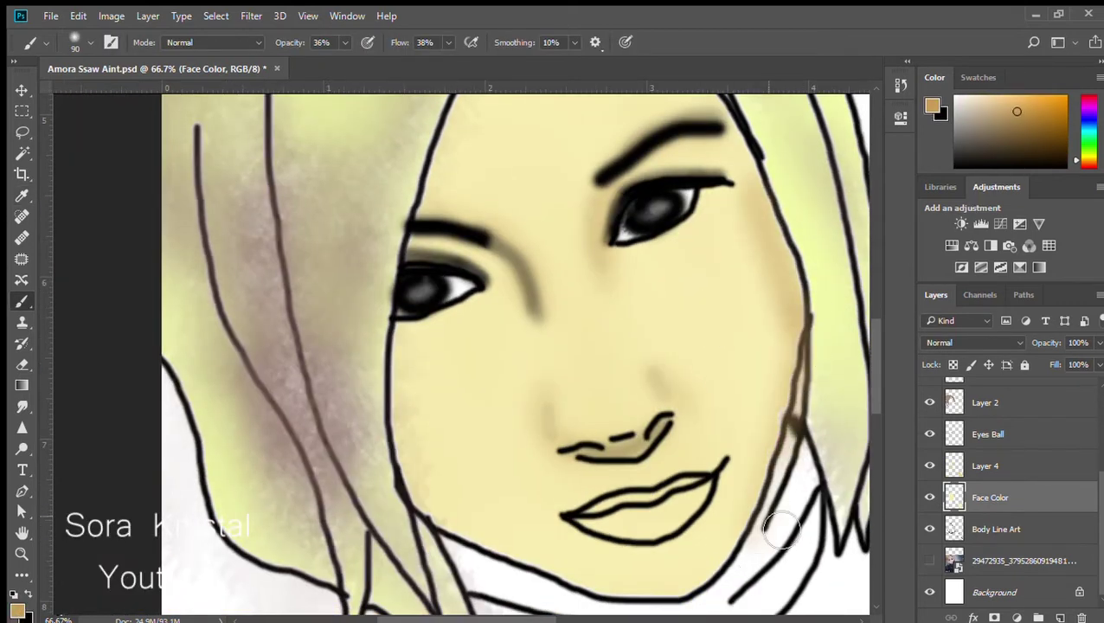
mouse_move(678, 493)
mouse_down()
mouse_move(396, 519)
mouse_move(410, 615)
mouse_up()
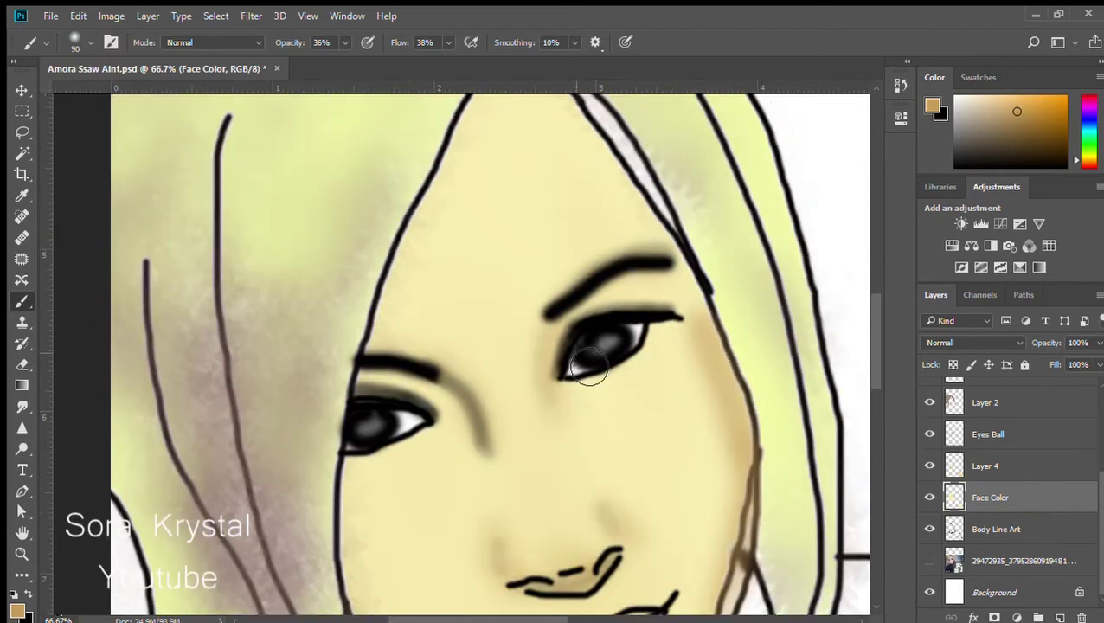
mouse_move(485, 154)
mouse_down()
mouse_move(534, 198)
mouse_move(451, 259)
mouse_up()
drag(402, 441, 431, 246)
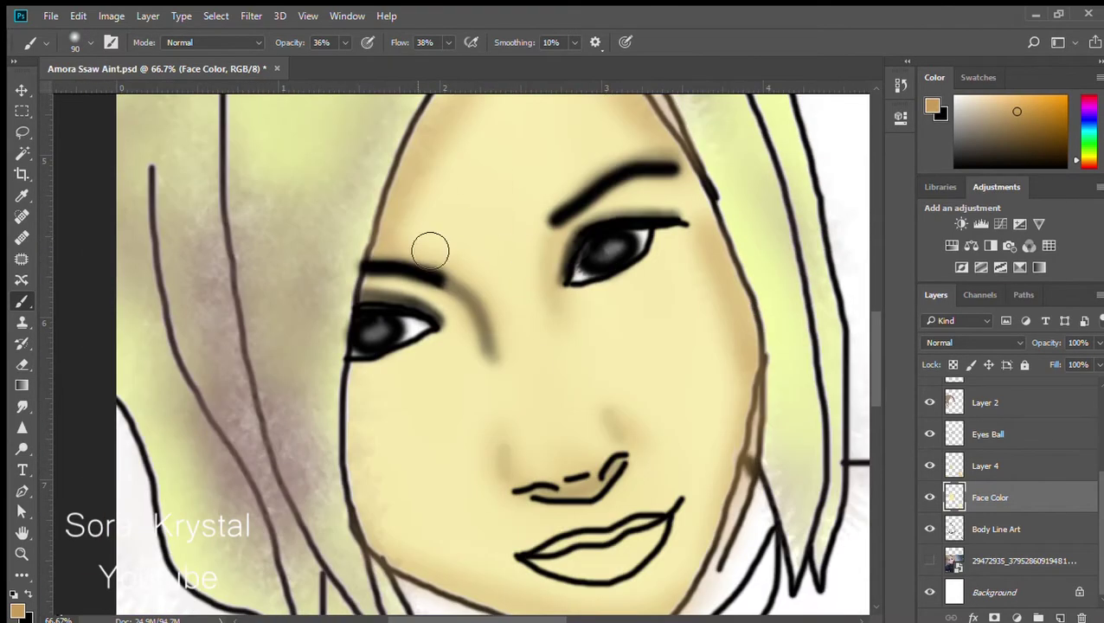
drag(662, 429, 686, 520)
drag(520, 487, 485, 382)
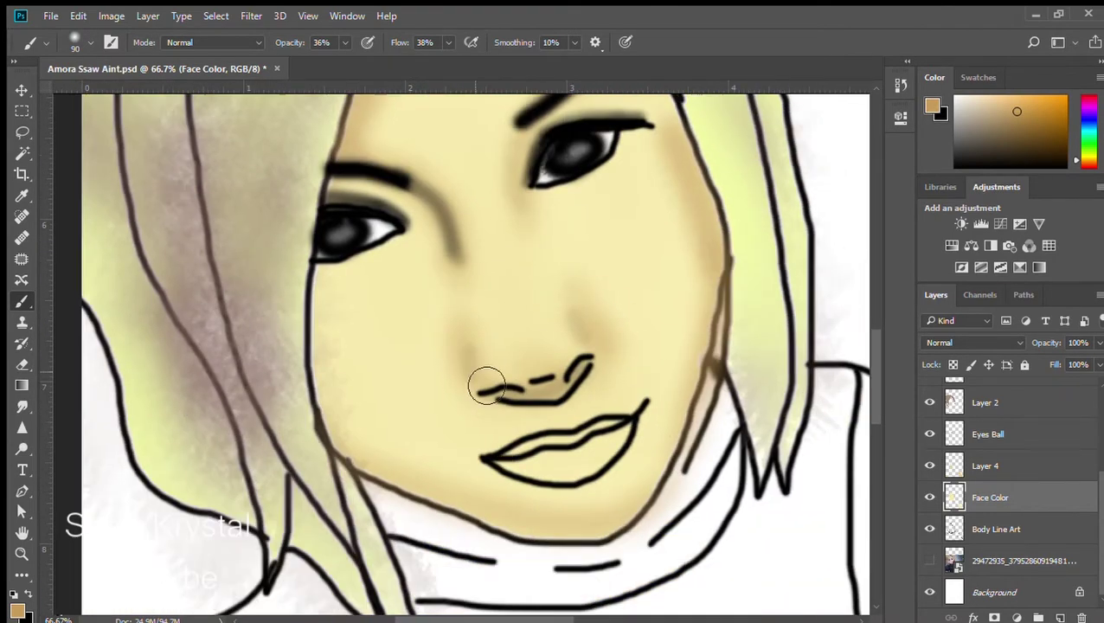
drag(378, 455, 353, 362)
drag(727, 182, 702, 614)
- Shade the chin below the lips, enlarge the brush to 175 and sample a new skin colour
drag(670, 253, 720, 352)
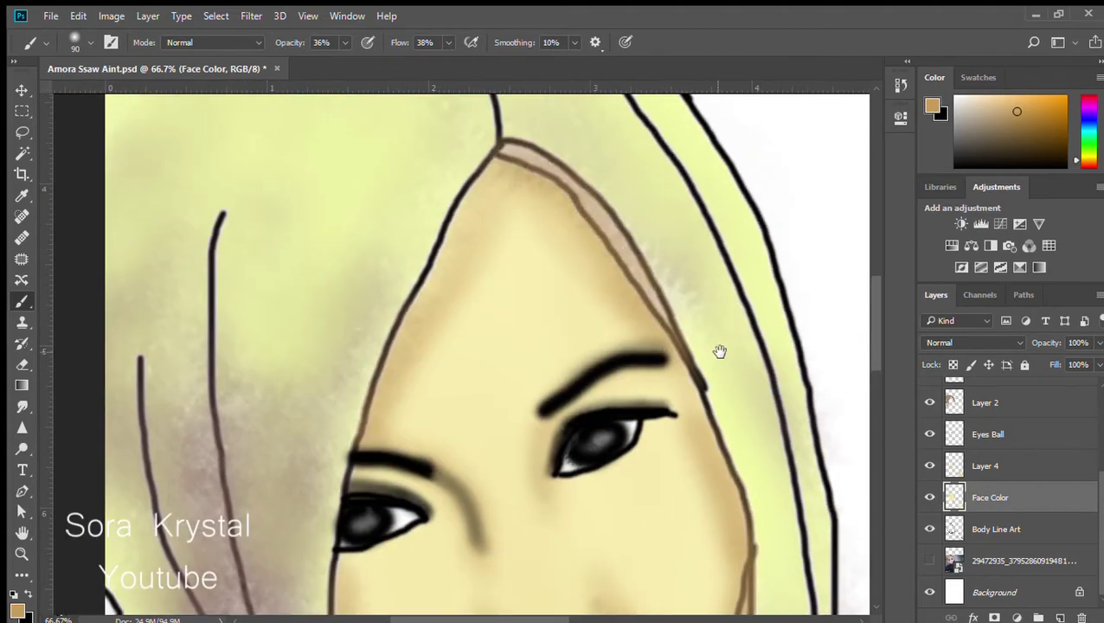
drag(479, 450, 469, 357)
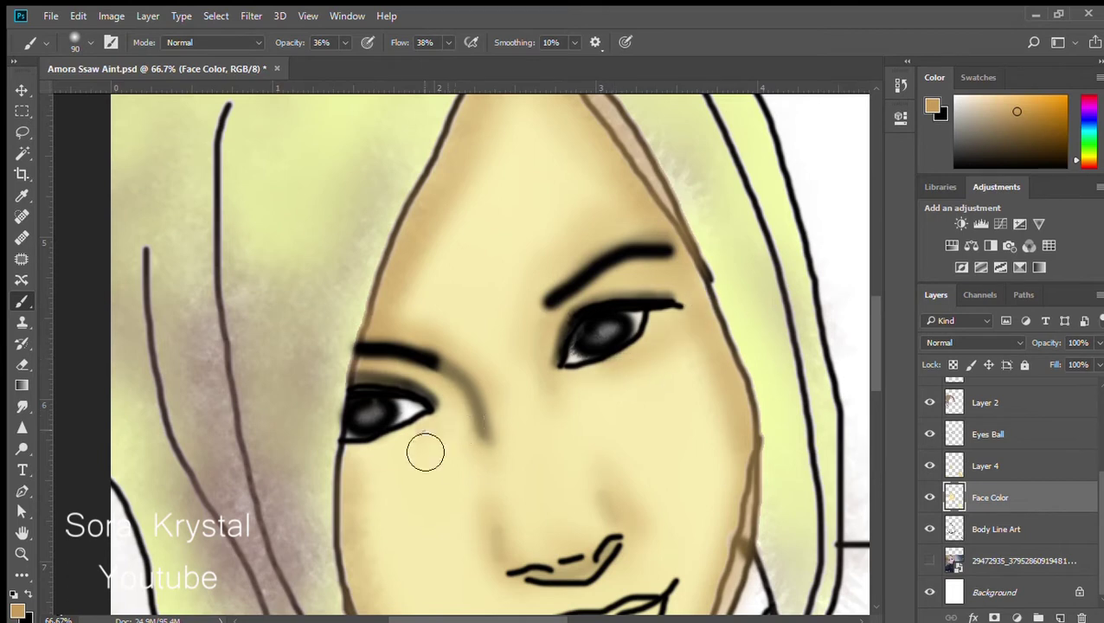
drag(510, 457, 549, 320)
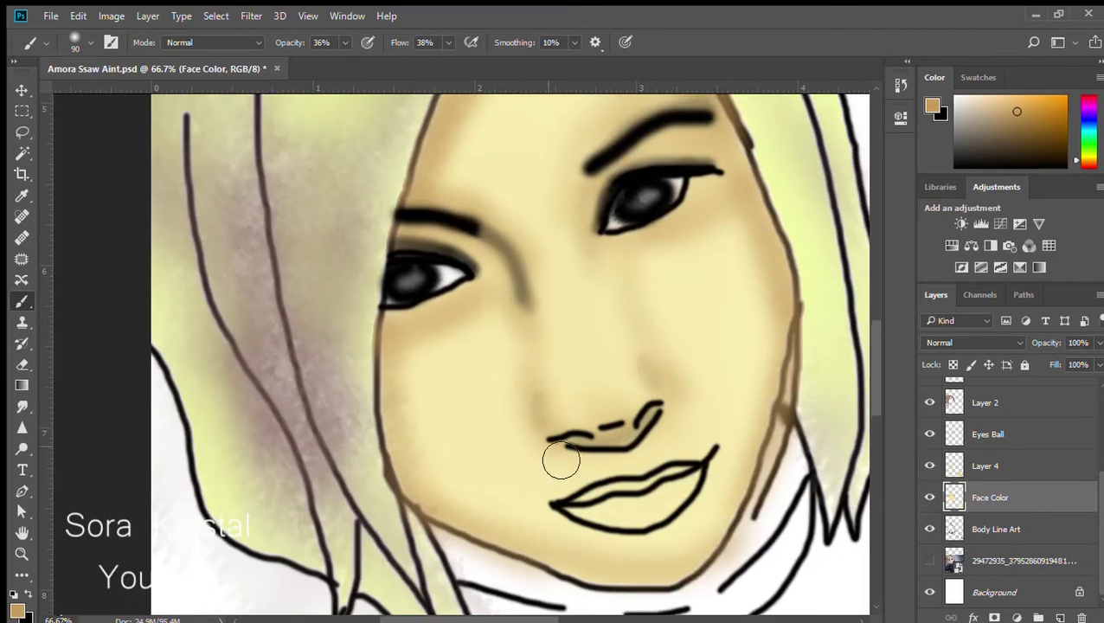
drag(560, 459, 446, 515)
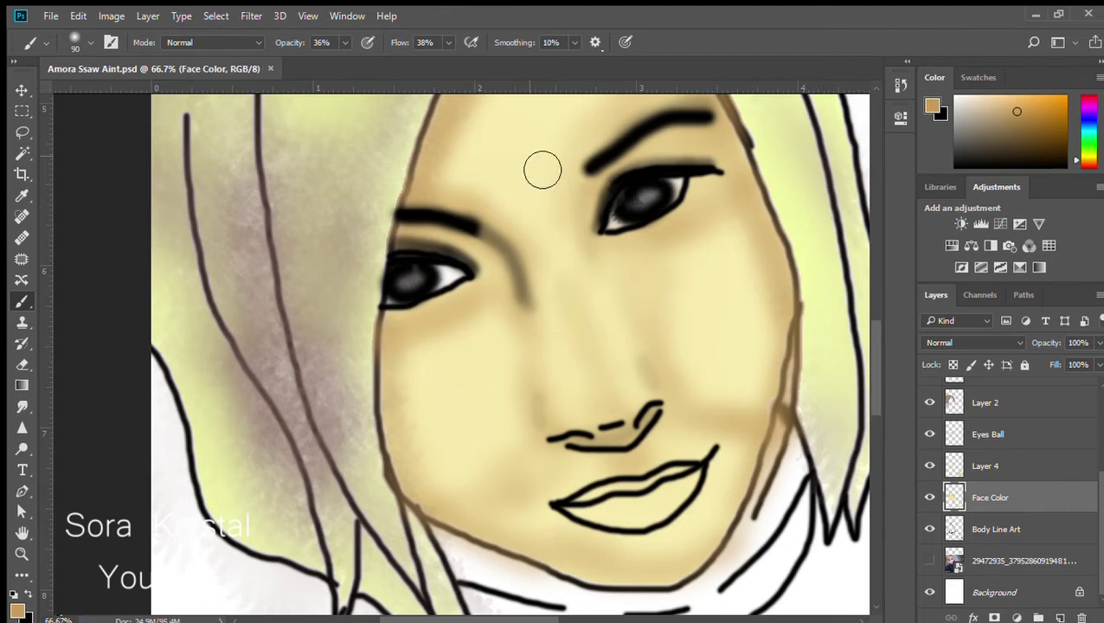
key(bracketright)
key(bracketright)
key(bracketright)
drag(624, 409, 516, 460)
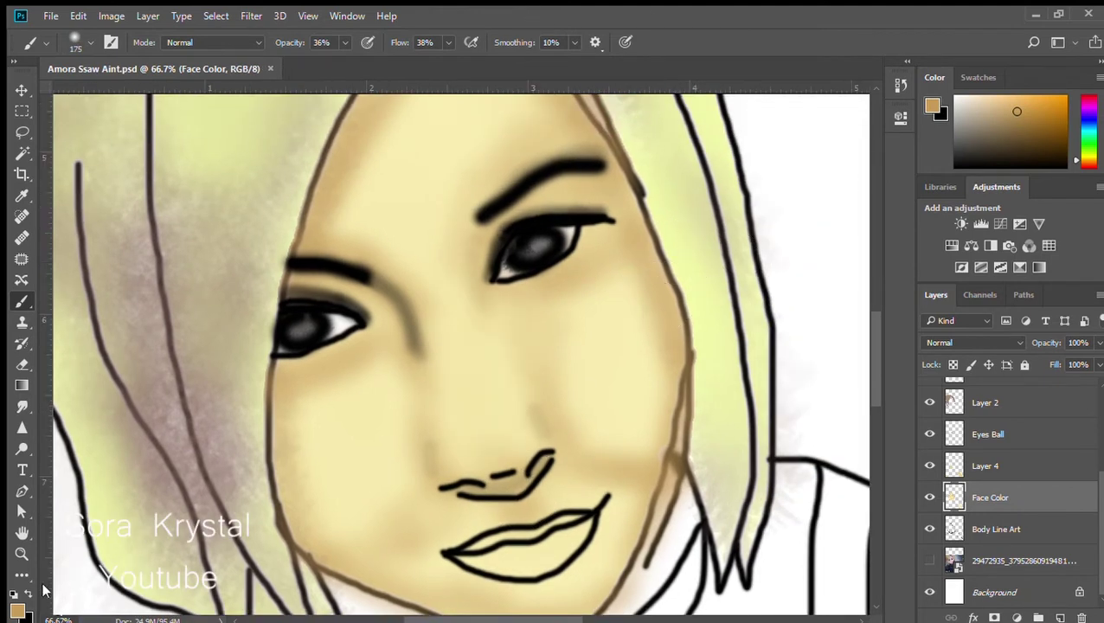
alt+click(732, 246)
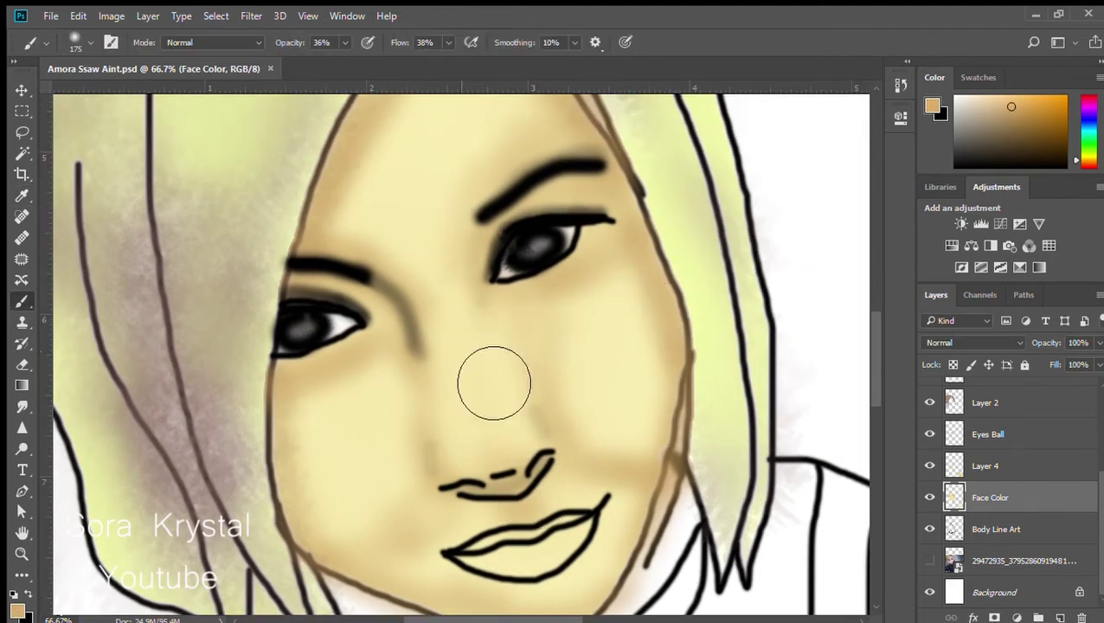
drag(418, 263, 476, 339)
scroll(671, 340, down, 5)
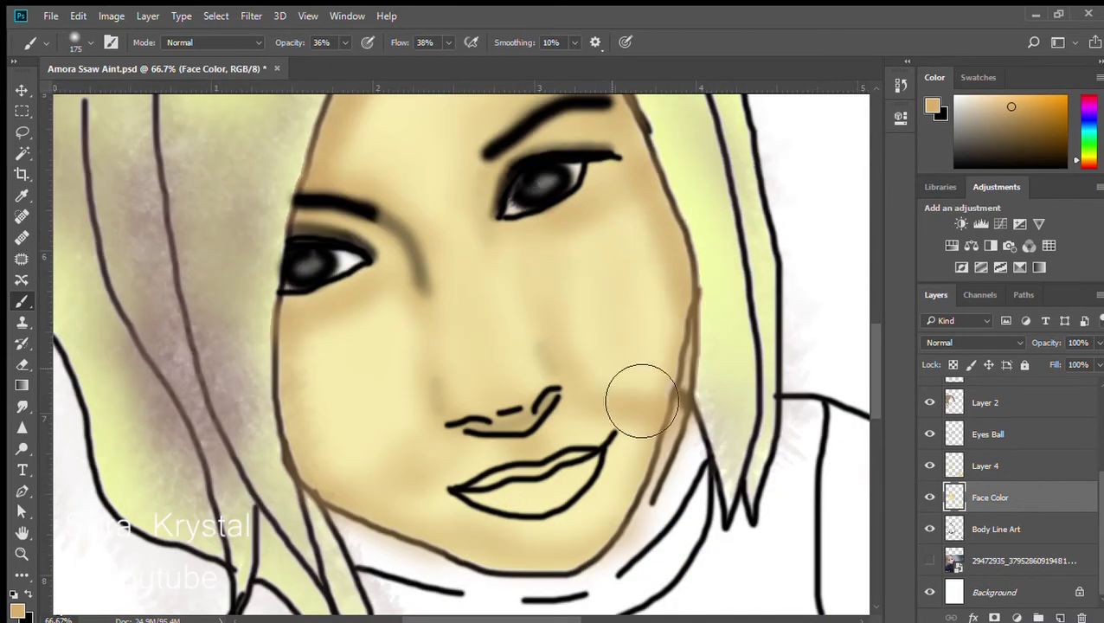
key(e)
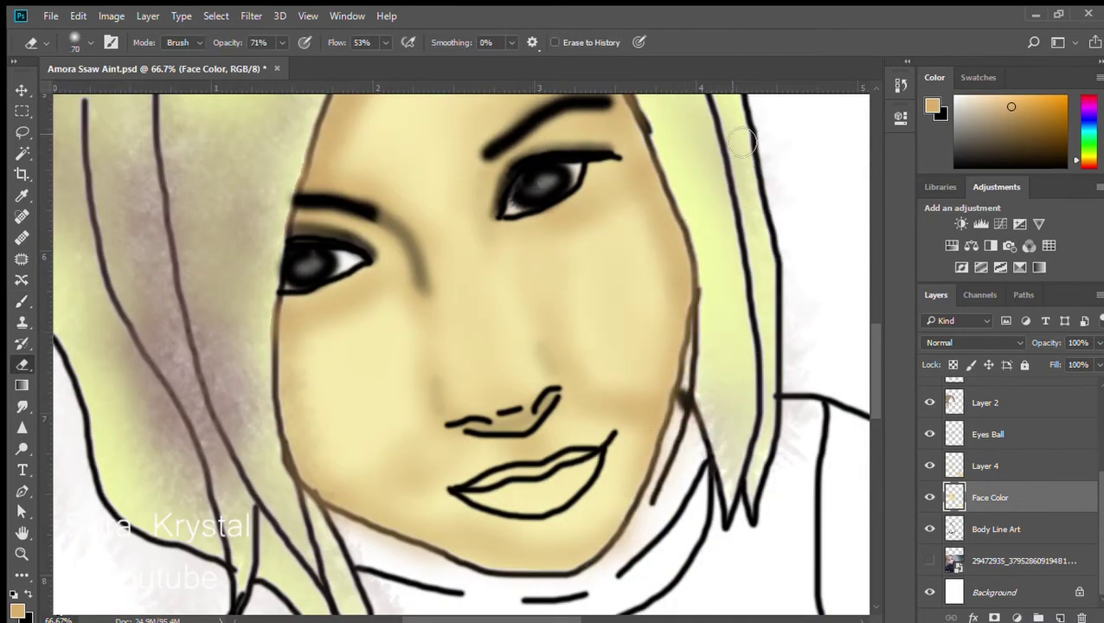
alt+scroll(736, 171, down, 5)
scroll(736, 171, up, 5)
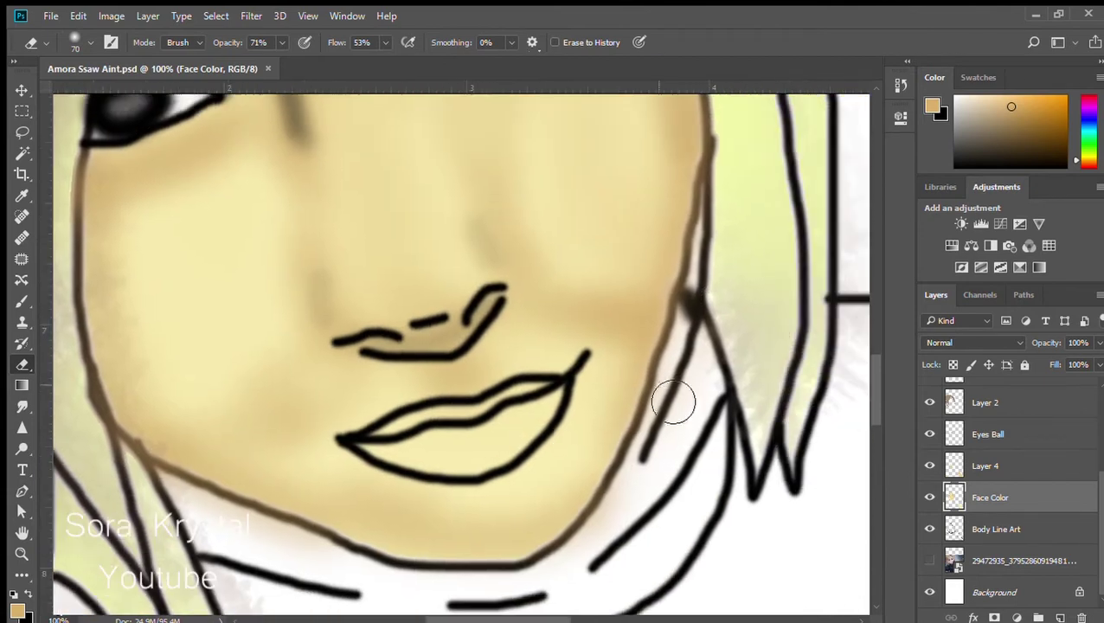
- Select the lips and add a new Lips layer placed just below Face
key(w)
click(995, 529)
click(484, 260)
click(483, 448)
shift+click(516, 393)
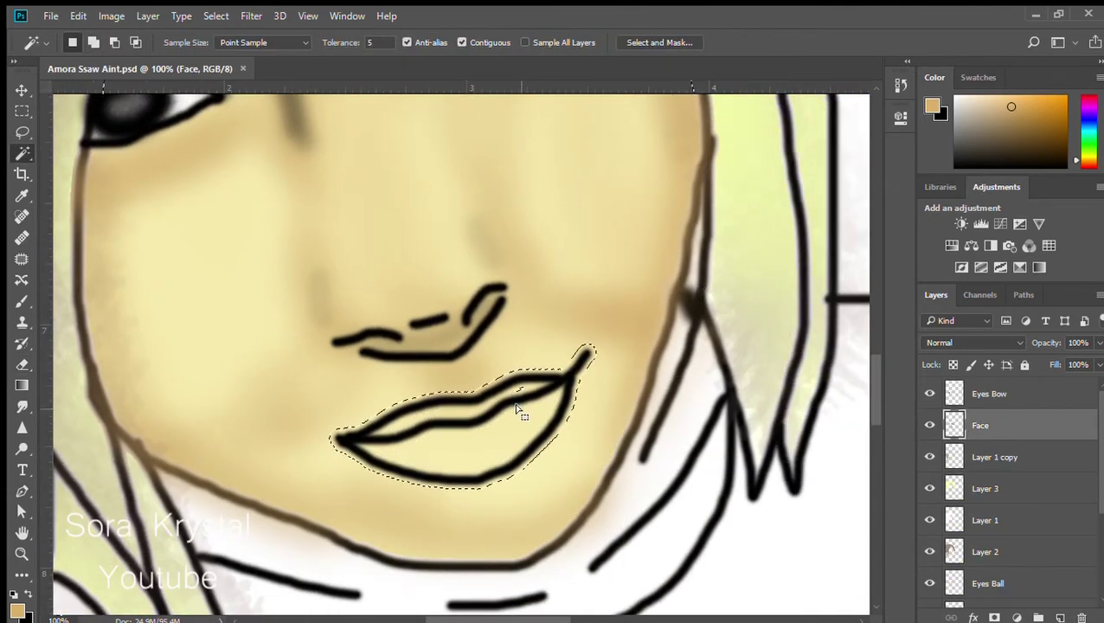
click(1060, 617)
double_click(980, 425)
text(Lips)
key(Return)
drag(1017, 457, 1017, 471)
- Rename the Layer 1 copy layer to hairs
double_click(995, 488)
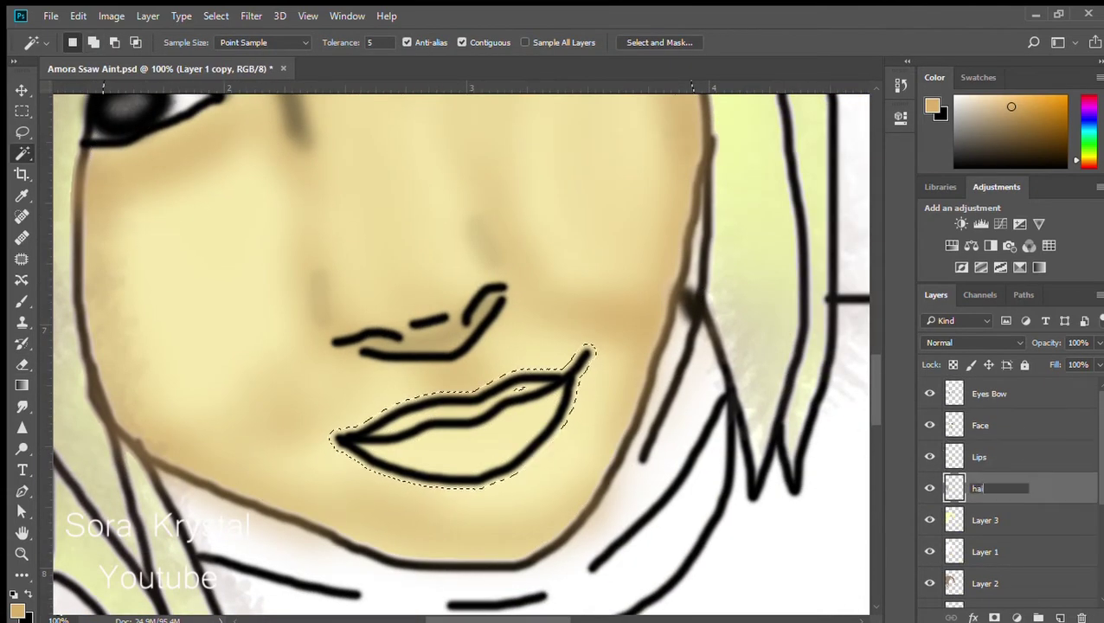
text(hairs)
click(1004, 456)
key(i)
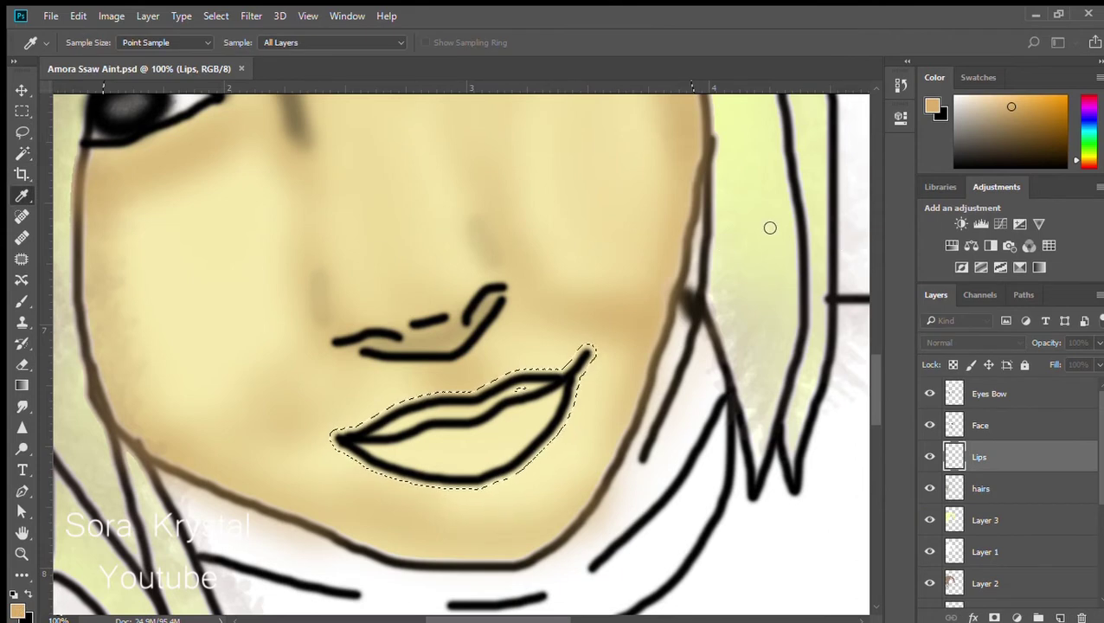
- Fill the lip selection with magenta and erase it back to a lighter pink
key(w)
key(alt+BackSpace)
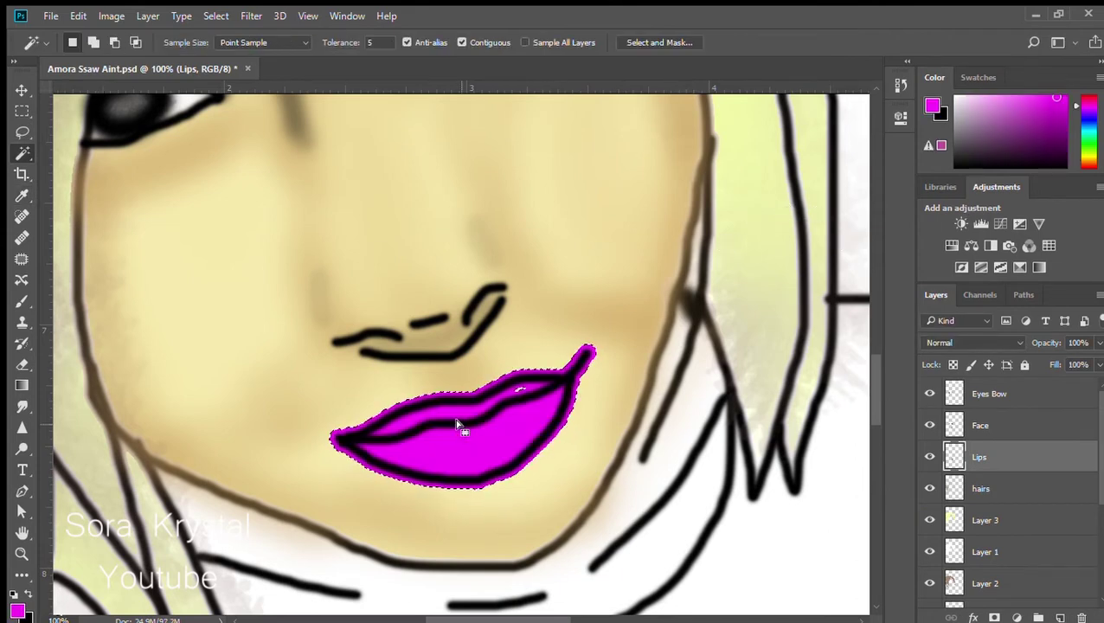
key(b)
key(e)
mouse_move(506, 394)
mouse_down()
mouse_move(345, 451)
mouse_move(546, 407)
mouse_move(589, 370)
mouse_move(503, 499)
mouse_move(363, 450)
mouse_up()
- On a new layer, paint deeper magenta over the lips and soften it to lighter pink
ctrl+click(1059, 618)
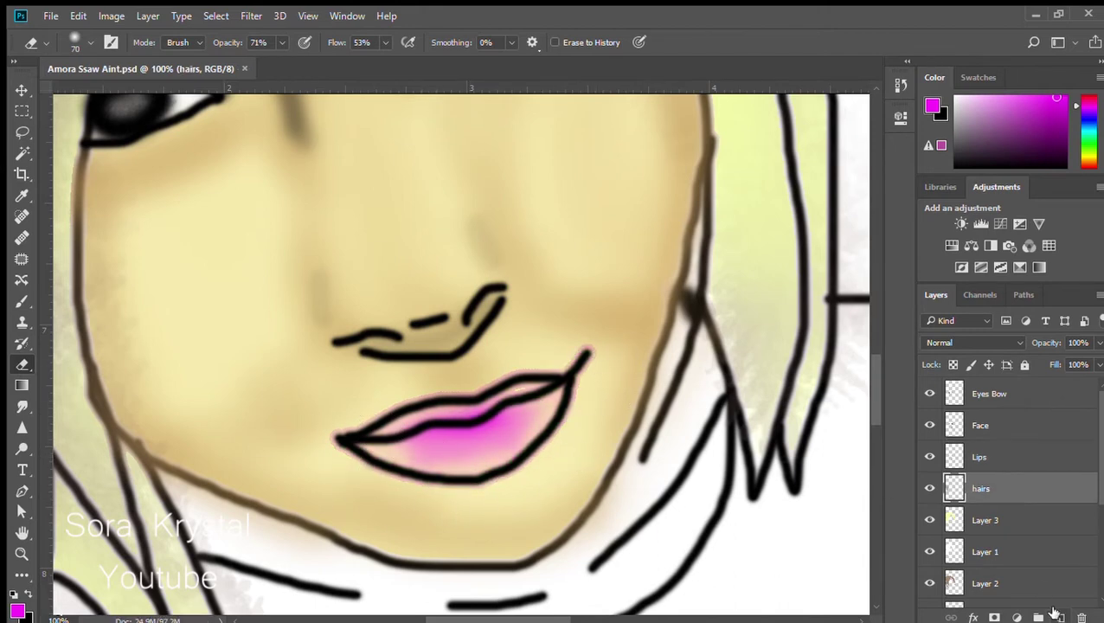
key(b)
key(bracketleft)
key(bracketleft)
key(bracketleft)
mouse_move(484, 468)
mouse_down()
mouse_move(389, 463)
mouse_move(481, 473)
mouse_move(553, 416)
mouse_move(390, 467)
mouse_move(545, 407)
mouse_up()
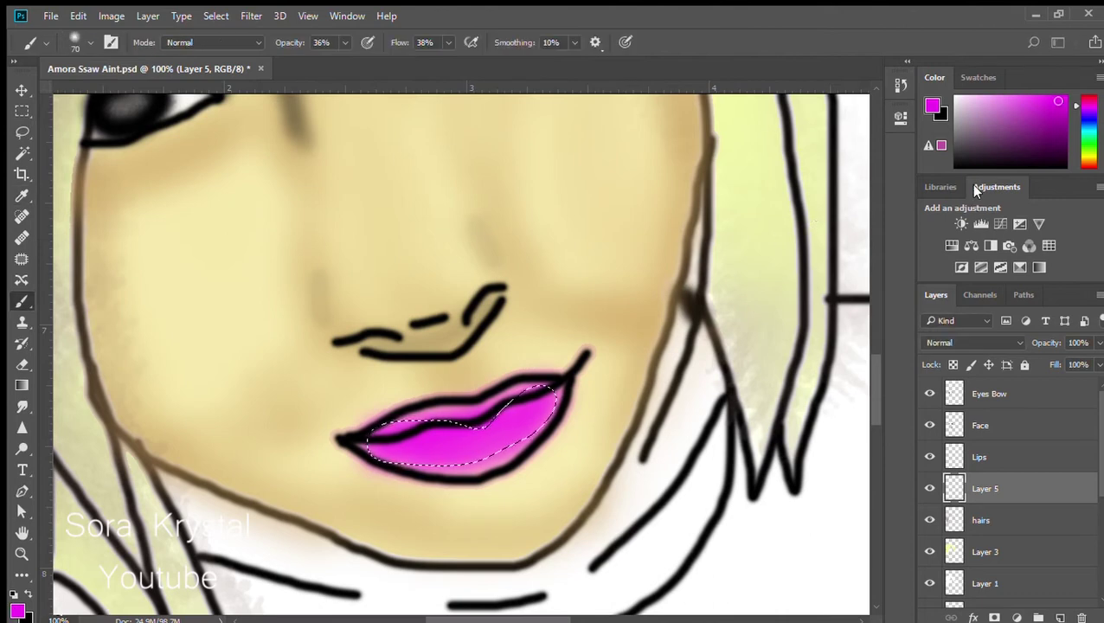
key(e)
drag(363, 424, 553, 415)
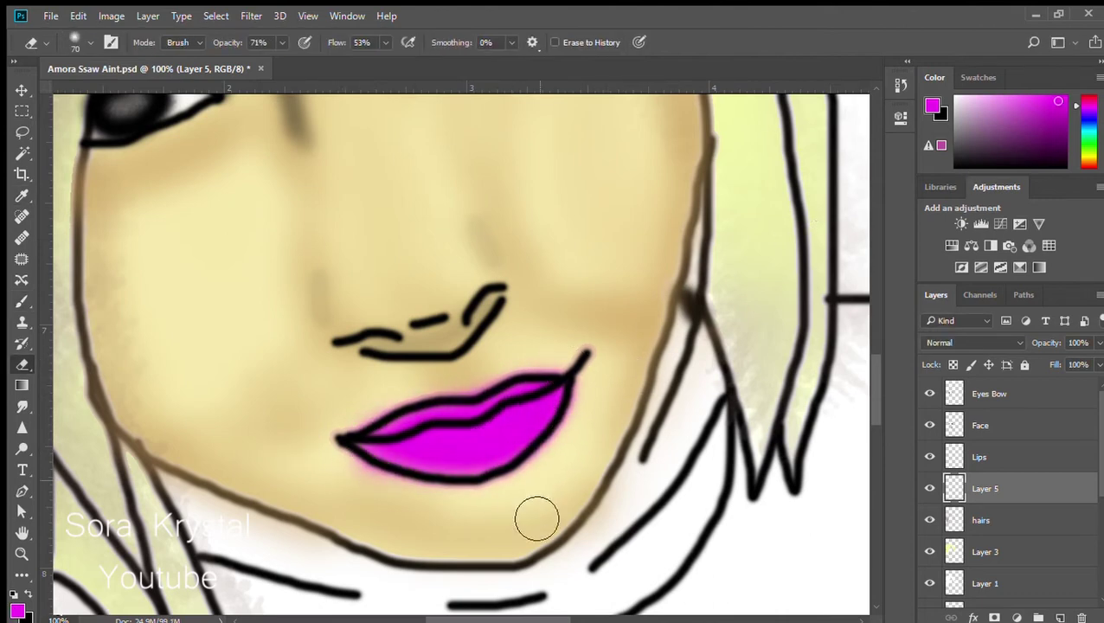
drag(372, 450, 554, 406)
- Paint a soft light-pink glow on the lower lip across new layers, with Layer 7 fill at 45%
key(ctrl+shift+alt+n)
key(i)
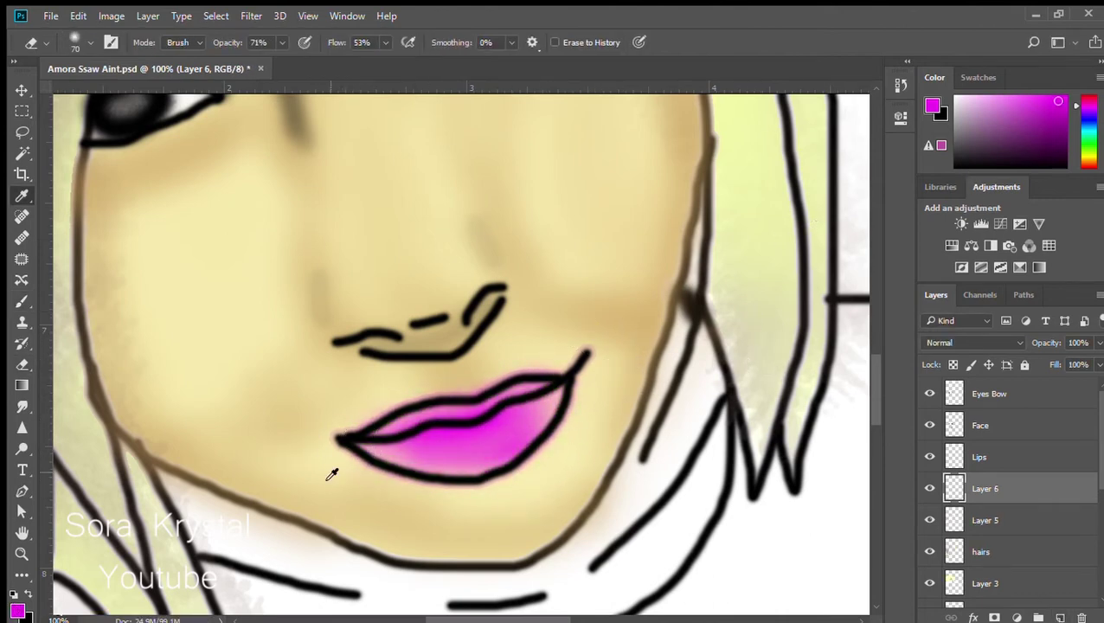
click(474, 475)
key(e)
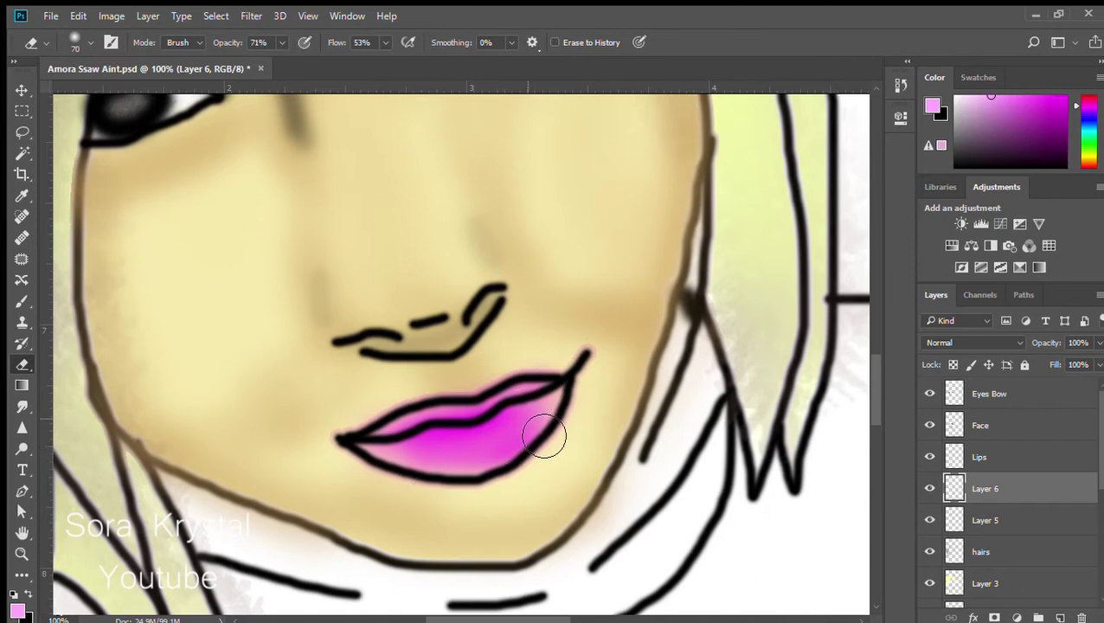
key(b)
drag(419, 491, 566, 403)
click(986, 457)
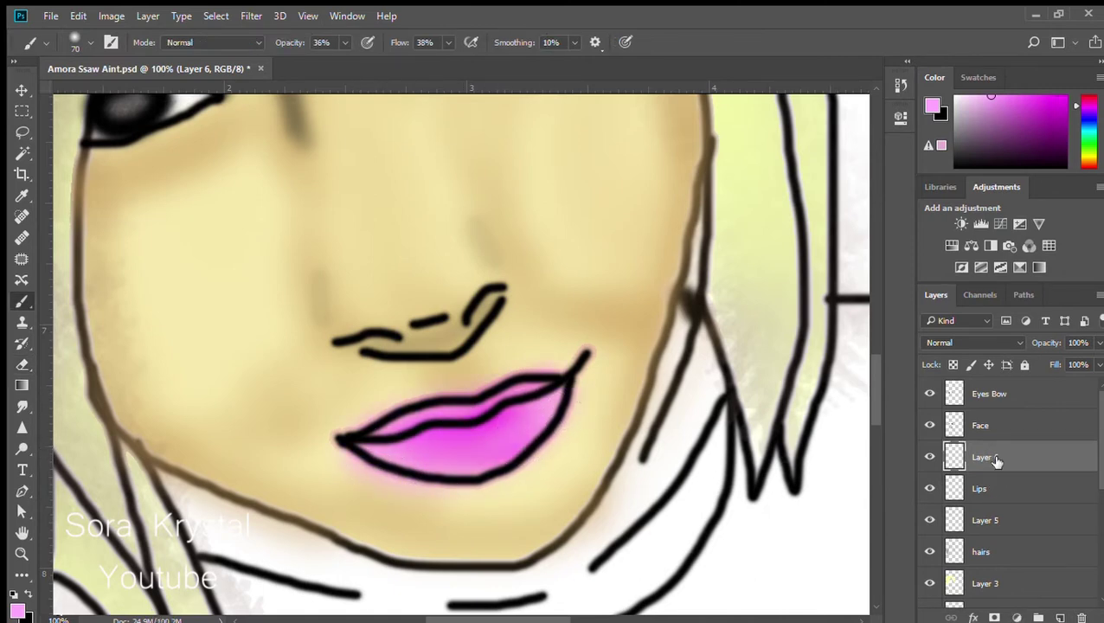
key(ctrl+shift+alt+n)
drag(381, 468, 571, 408)
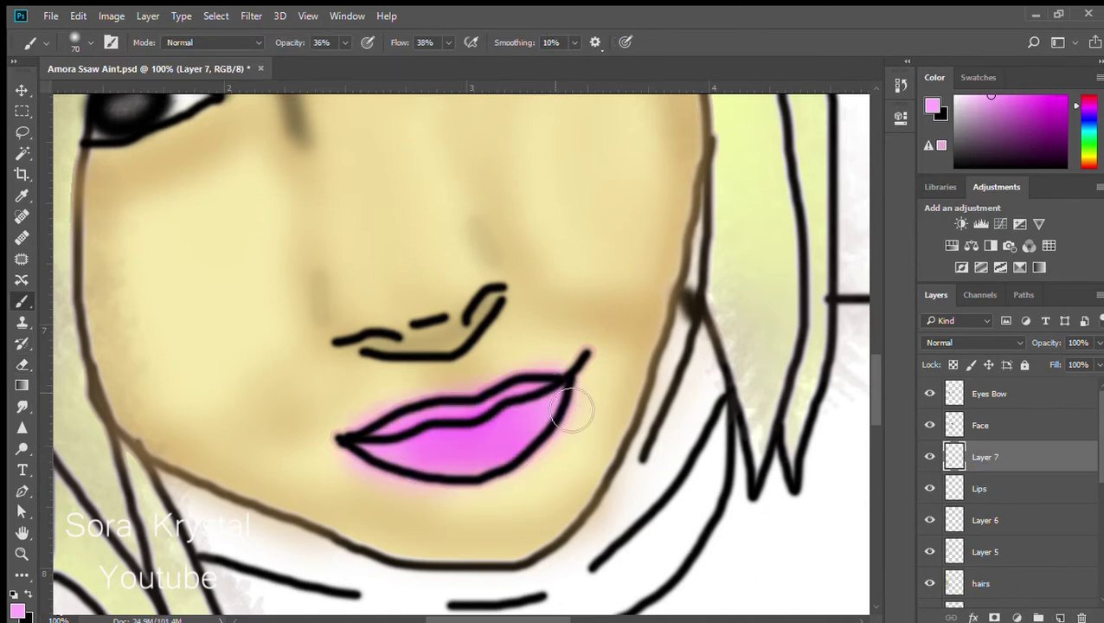
drag(1099, 364, 1051, 383)
- Step through Layer 6, Layer 5 and Lips, then reframe the view on the face
key(e)
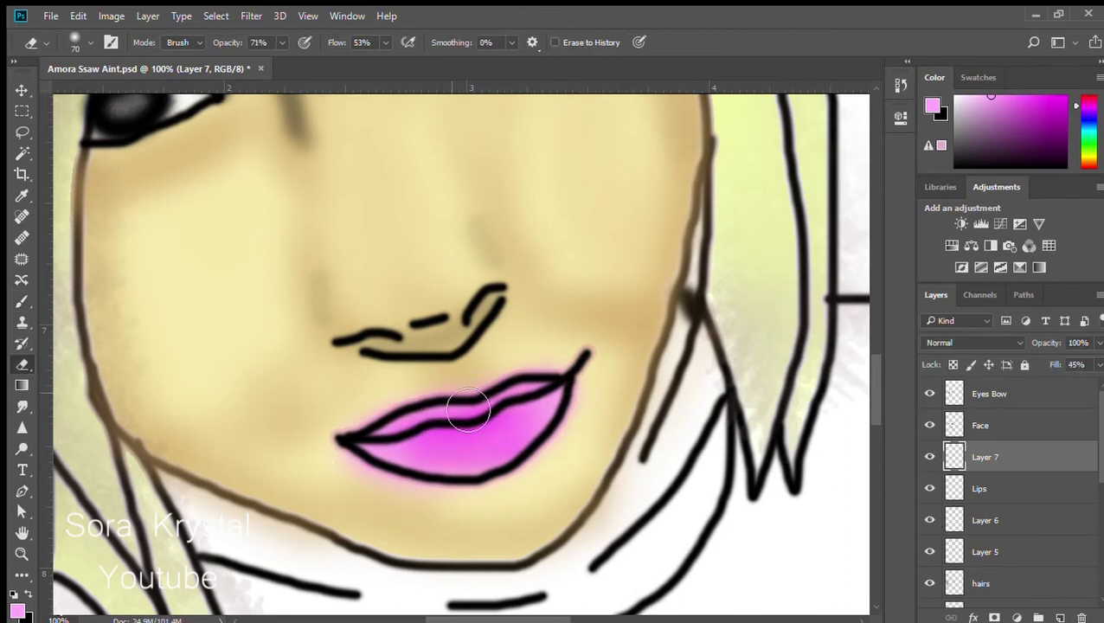
key(alt+bracketleft)
key(alt+bracketleft)
click(995, 552)
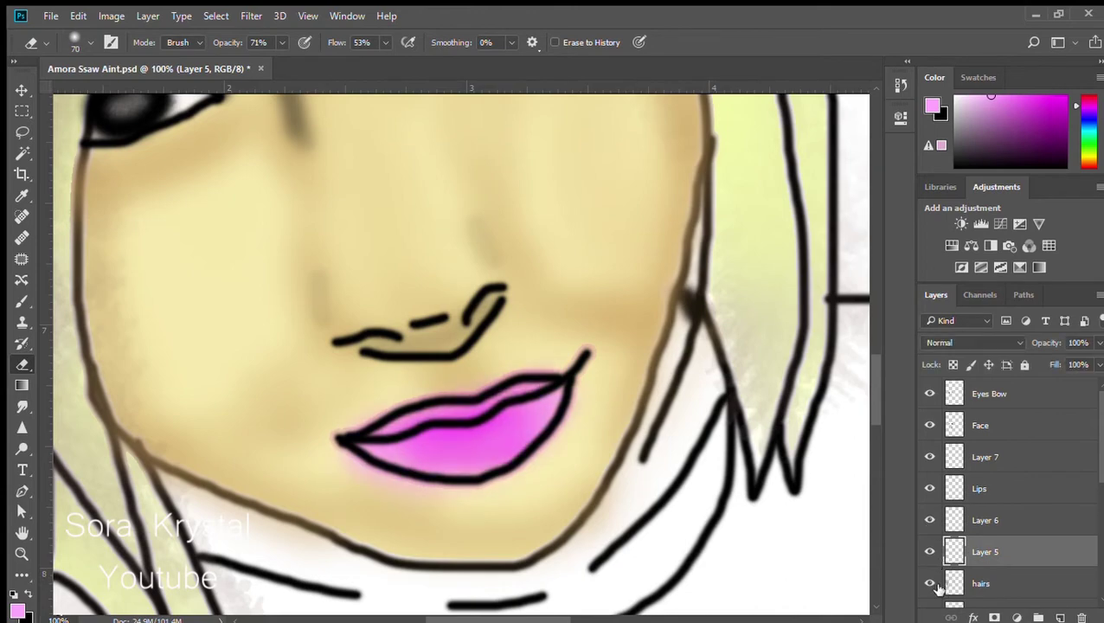
click(1000, 486)
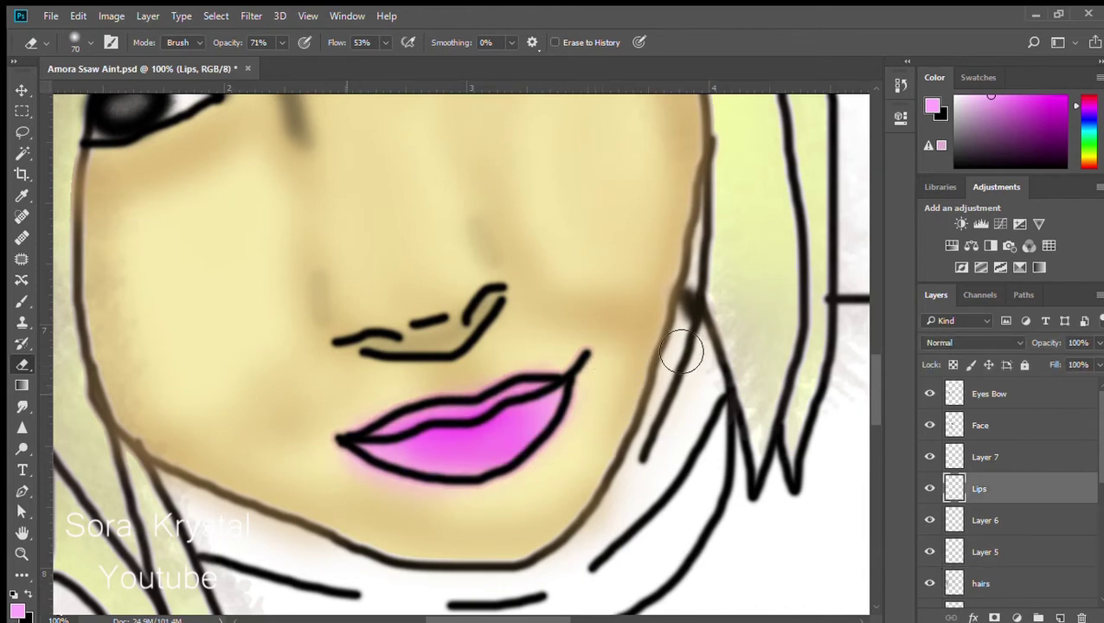
key(ctrl+0)
key(ctrl+plus)
key(ctrl+plus)
key(ctrl+plus)
key(ctrl+plus)
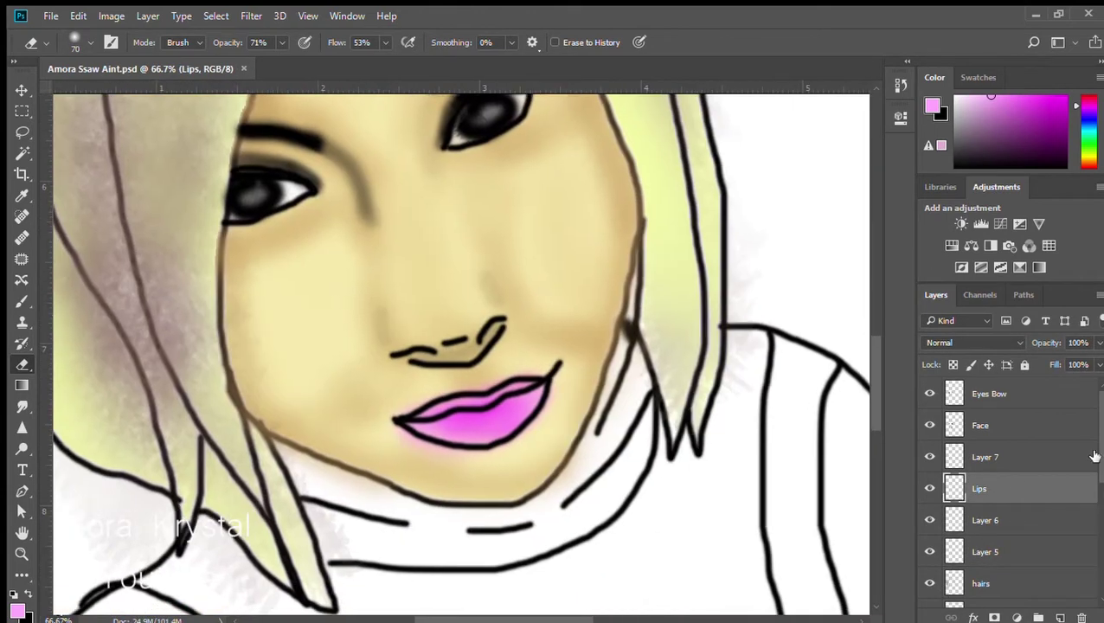
- Duplicate the Lips layer to strengthen the pink of the lips
key(ctrl+j)
key(i)
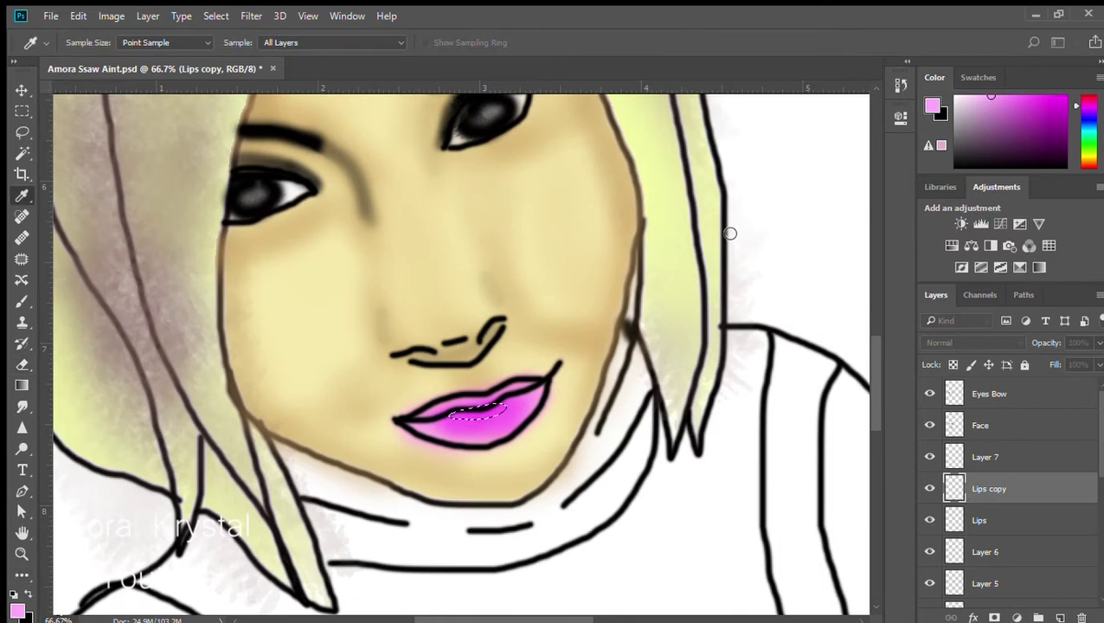
key(b)
- On Body Line Art, Magic Wand the shirt neck and add the rest of the shirt to the selection
key(ctrl+0)
key(w)
scroll(1004, 549, down, 5)
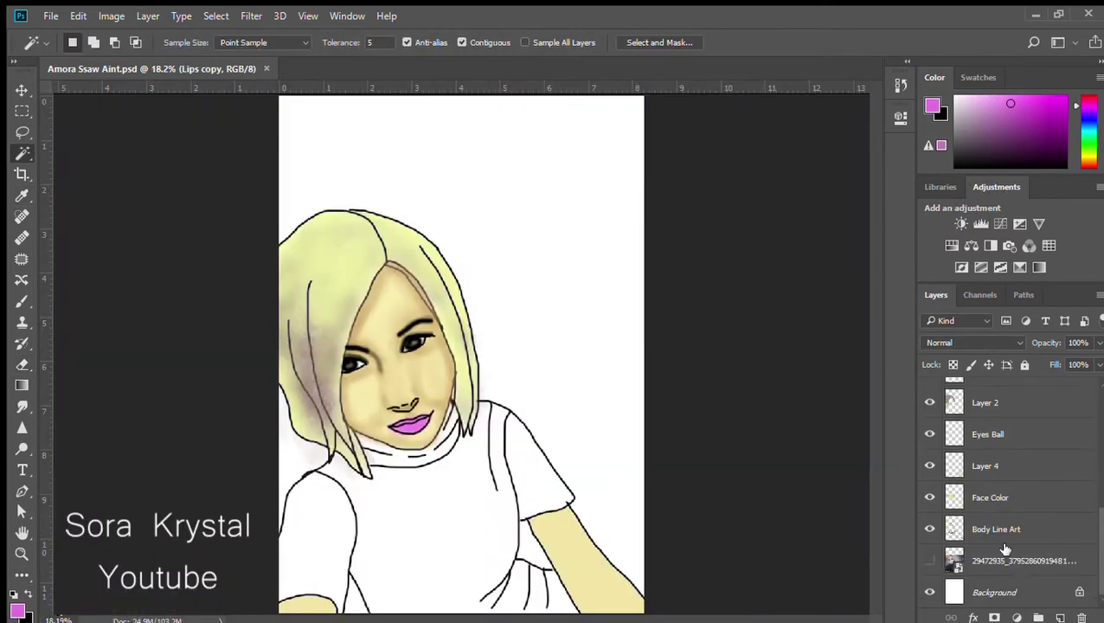
click(995, 529)
ctrl+click(953, 528)
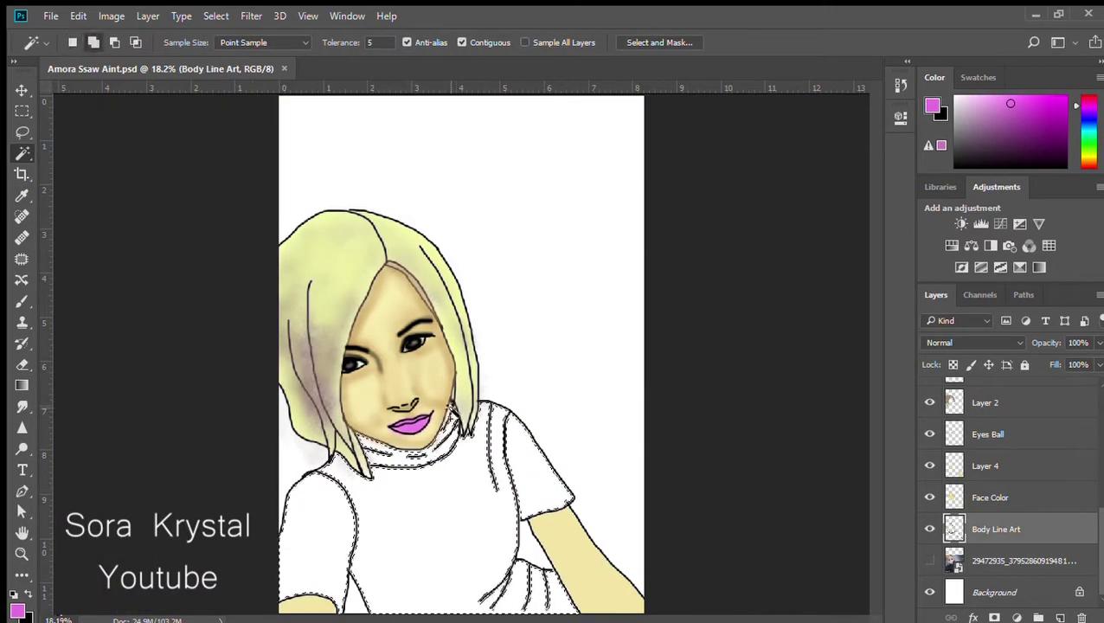
key(ctrl+plus)
key(ctrl+plus)
key(ctrl+plus)
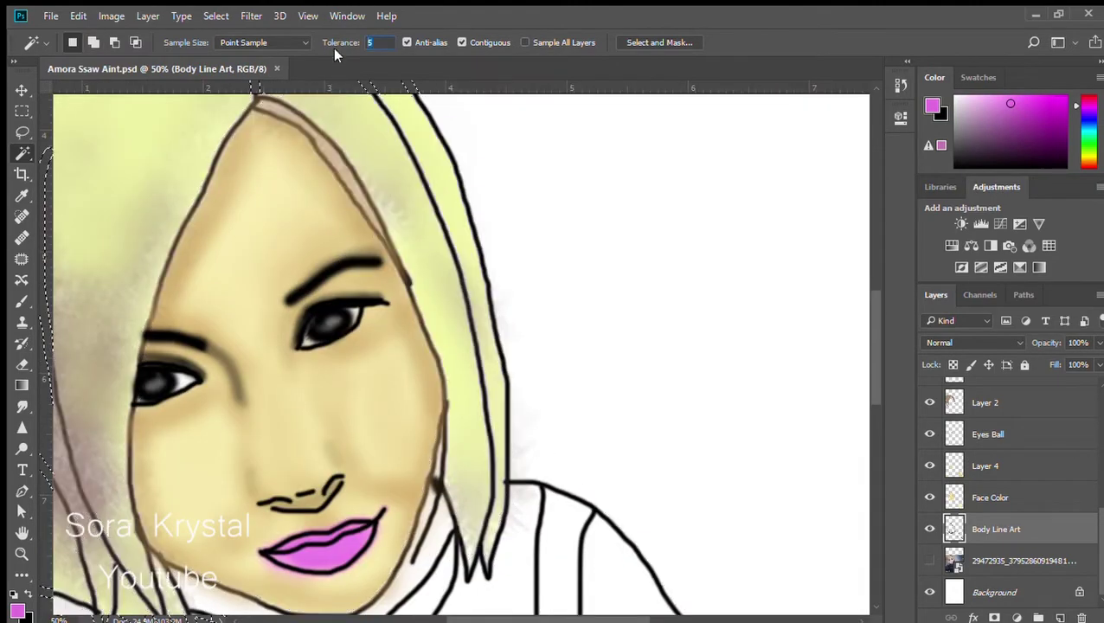
text(10)
key(ctrl+0)
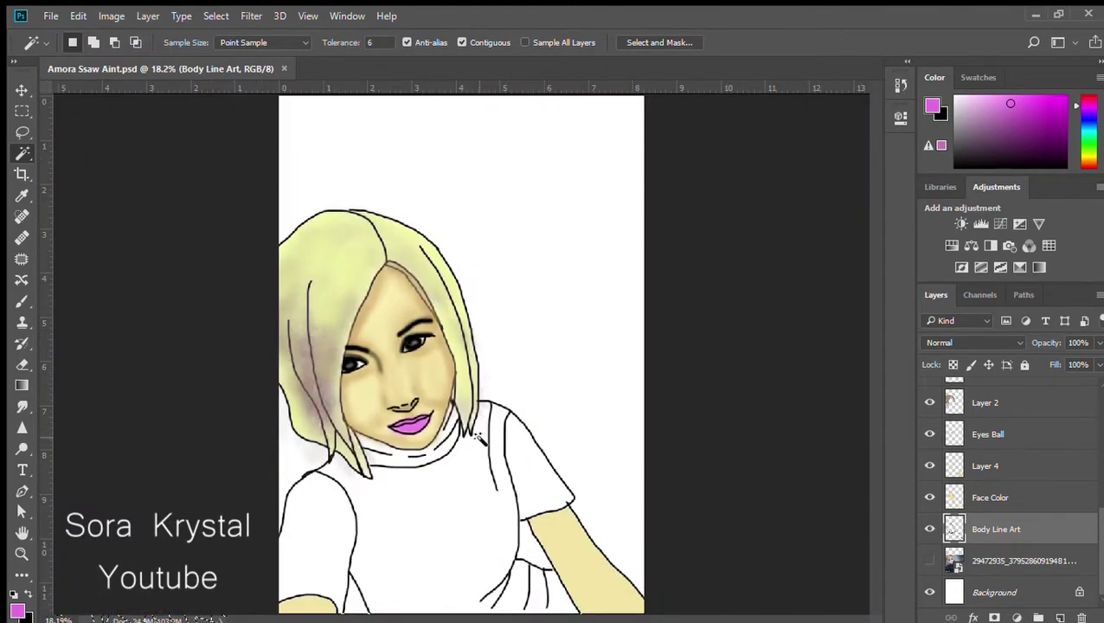
click(443, 430)
shift+click(450, 519)
- Add a Shirts Color layer and fill the shirt selection with black
click(1061, 617)
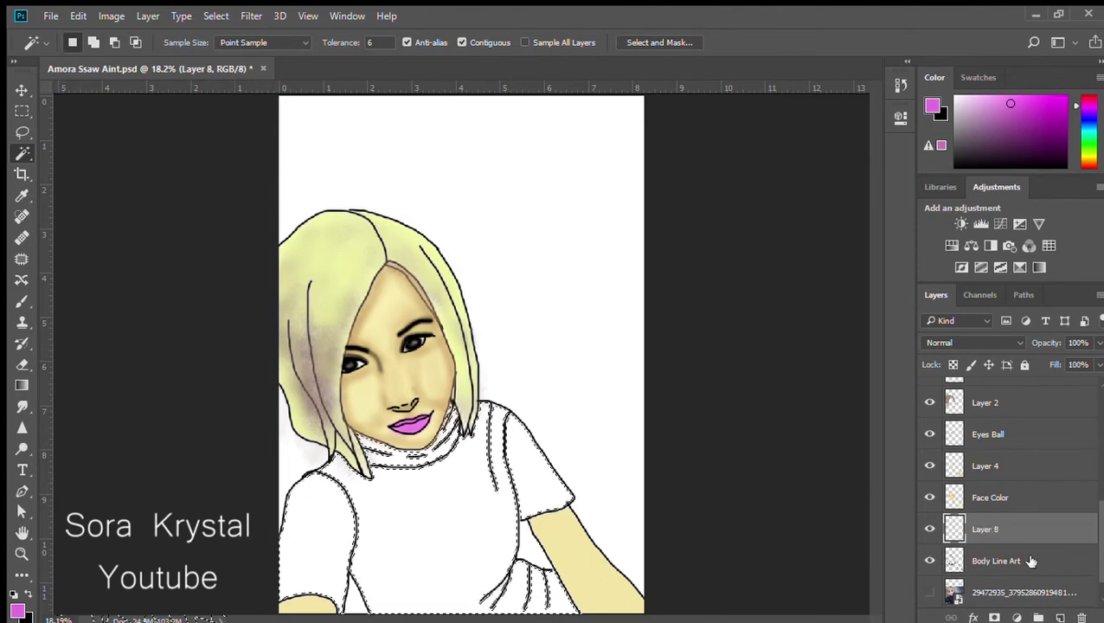
double_click(987, 529)
text(Shirts Color)
key(Return)
key(x)
key(alt+BackSpace)
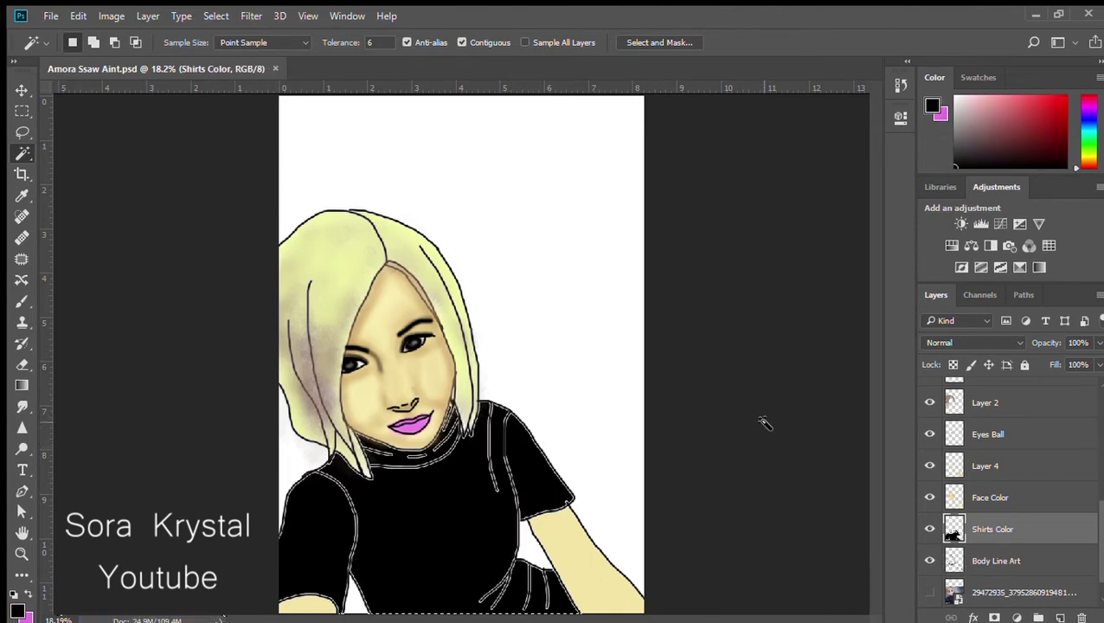
- Add a dark grey Shirts Color 2 layer with lowered opacity and fill, plus an empty layer above
click(1061, 617)
click(962, 140)
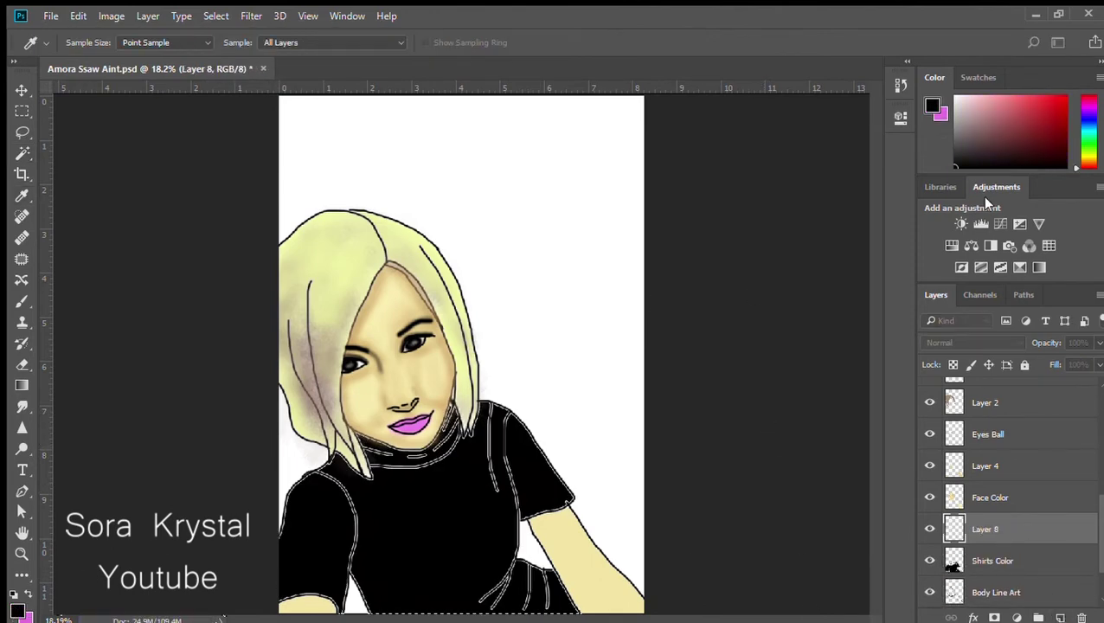
key(alt+BackSpace)
key(ctrl+d)
double_click(985, 529)
text(Shirts Color)
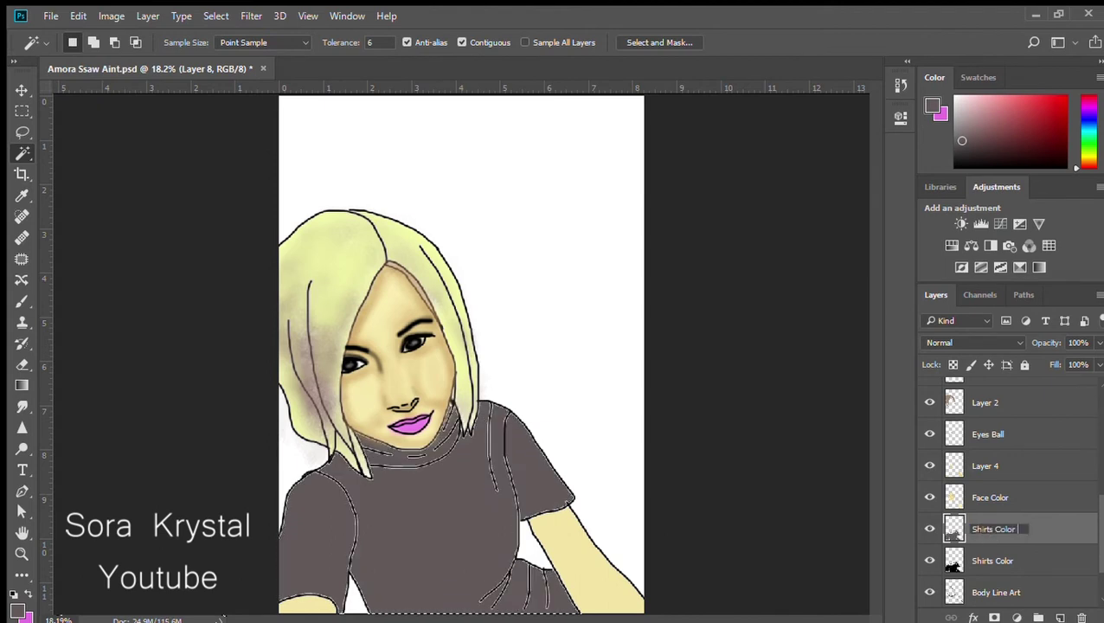
text(2)
key(Return)
mouse_move(1046, 342)
mouse_down()
mouse_move(1039, 375)
mouse_move(1056, 359)
mouse_up()
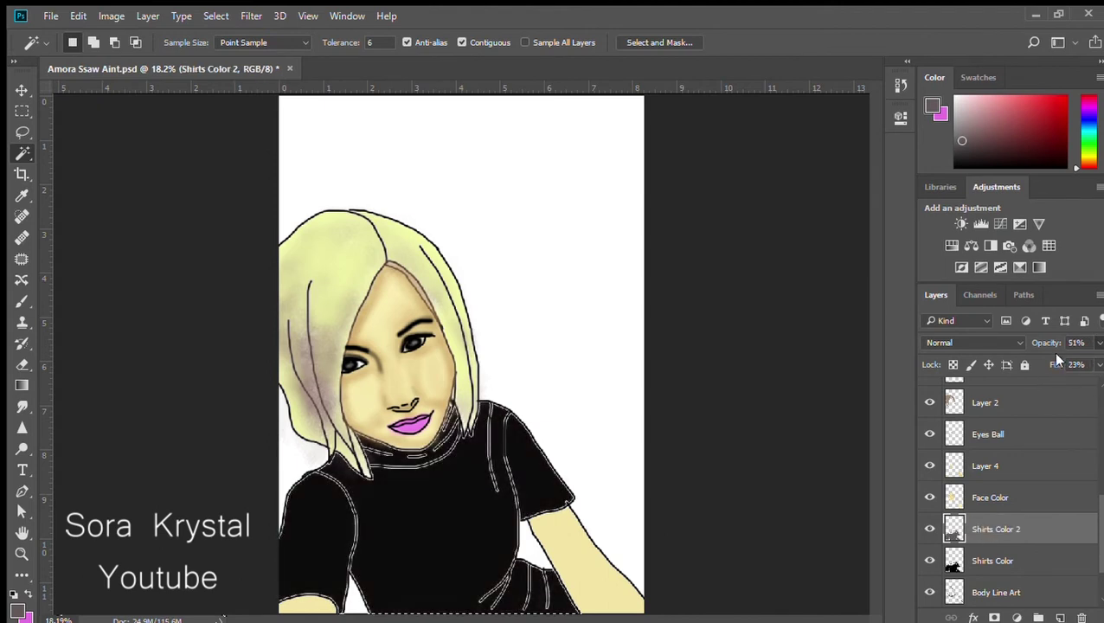
click(1061, 617)
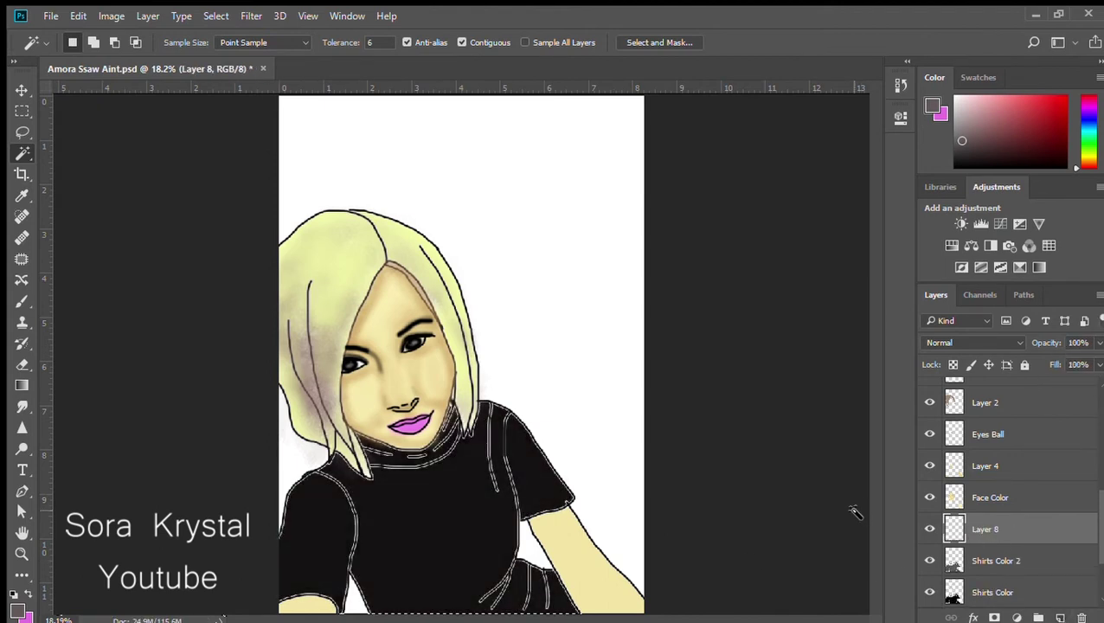
- Name the layer 'Shirts Color 3' and paint black over the shirt's grey haze and folds
text(b Color 3)
key(Return)
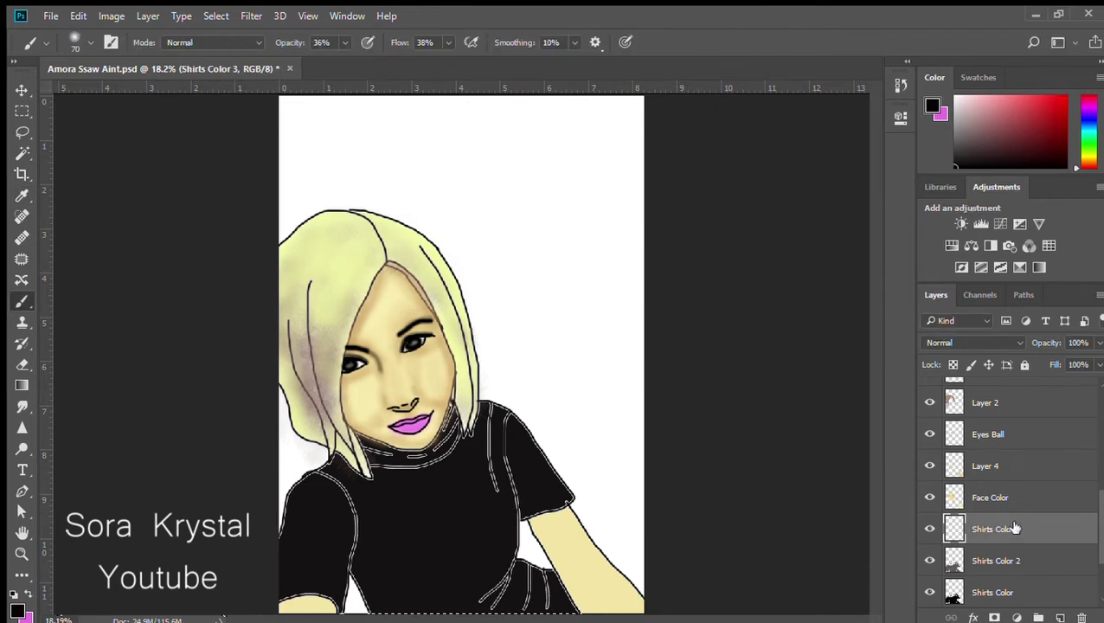
drag(357, 519, 294, 545)
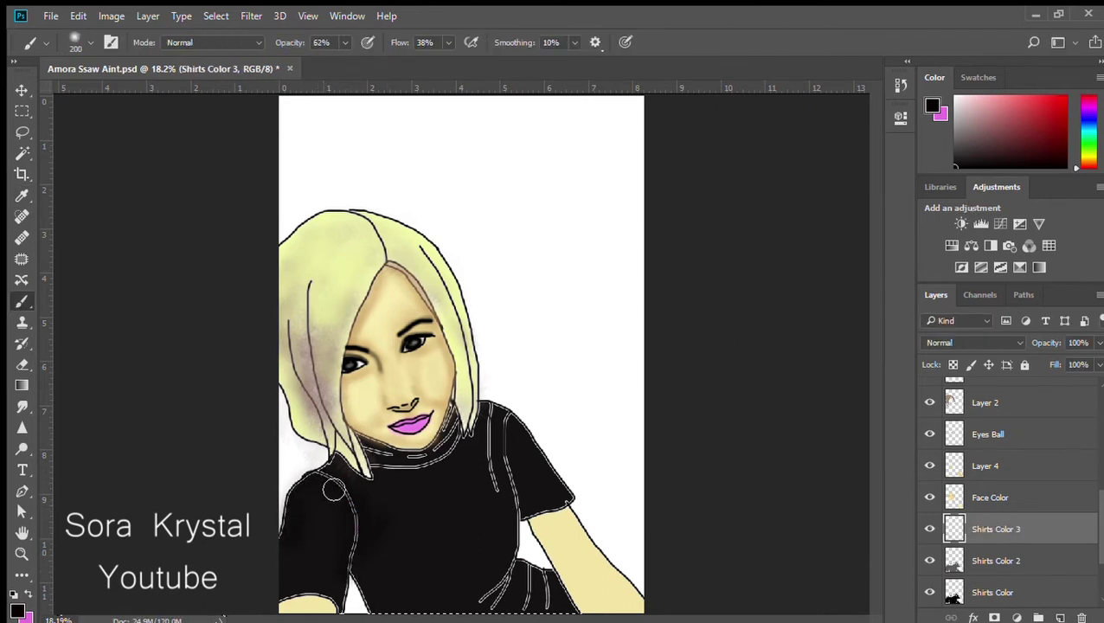
mouse_move(334, 491)
mouse_down()
mouse_move(291, 519)
mouse_move(320, 597)
mouse_move(355, 606)
mouse_up()
drag(485, 563, 533, 606)
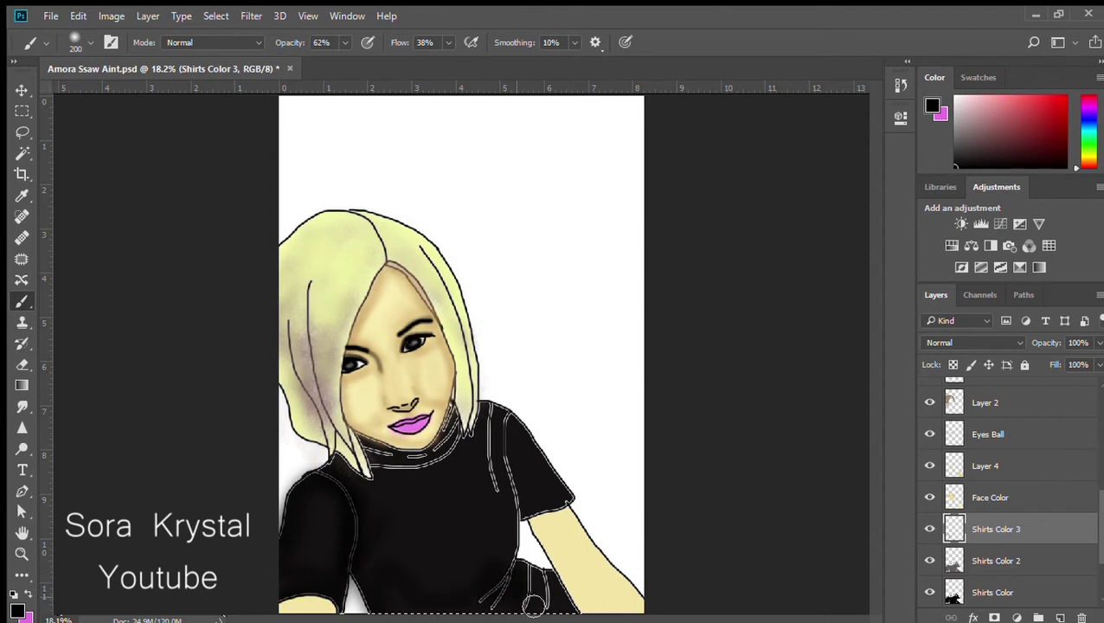
mouse_move(505, 423)
mouse_down()
mouse_move(580, 503)
mouse_move(511, 521)
mouse_up()
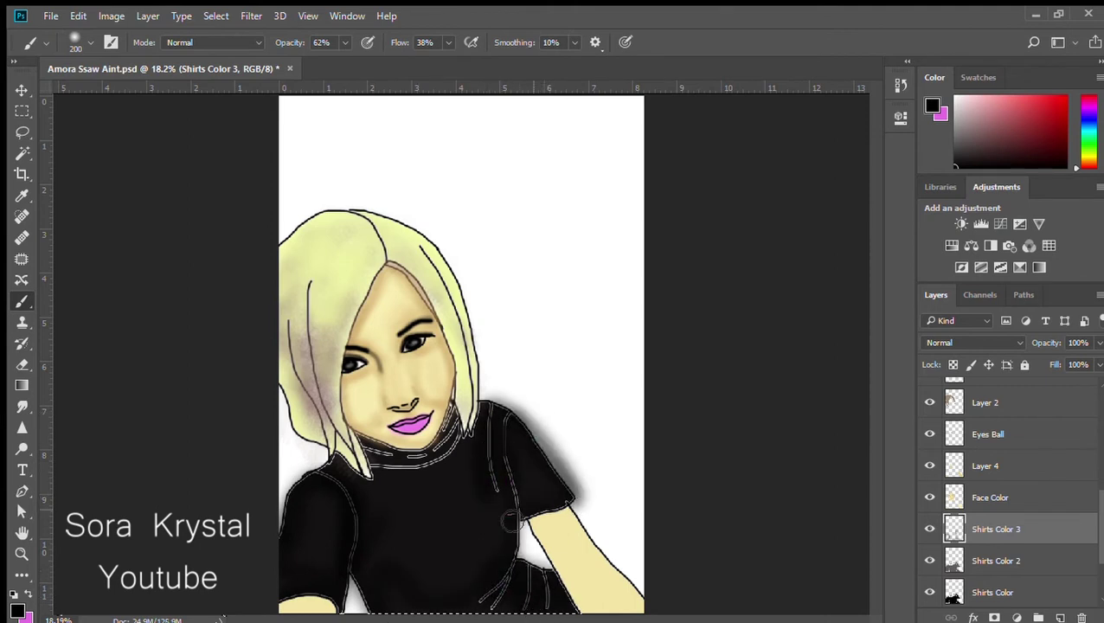
- Erase the haze outside the right shoulder and brush a soft shadow along the right sleeve
key(e)
mouse_move(505, 390)
mouse_down()
mouse_move(592, 515)
mouse_move(543, 472)
mouse_up()
key(b)
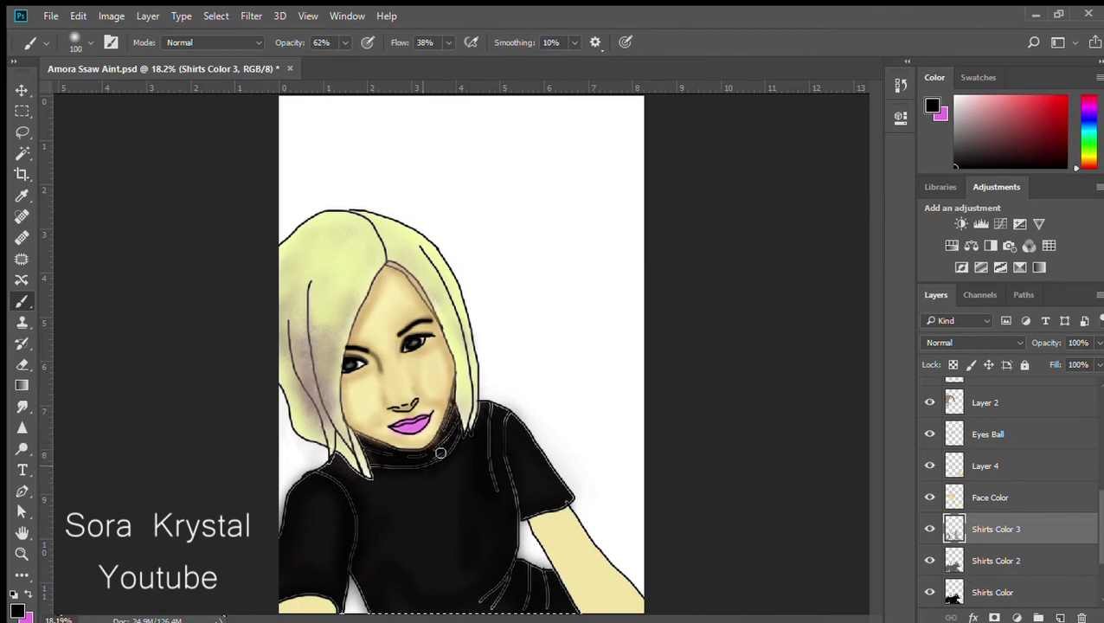
drag(482, 407, 563, 488)
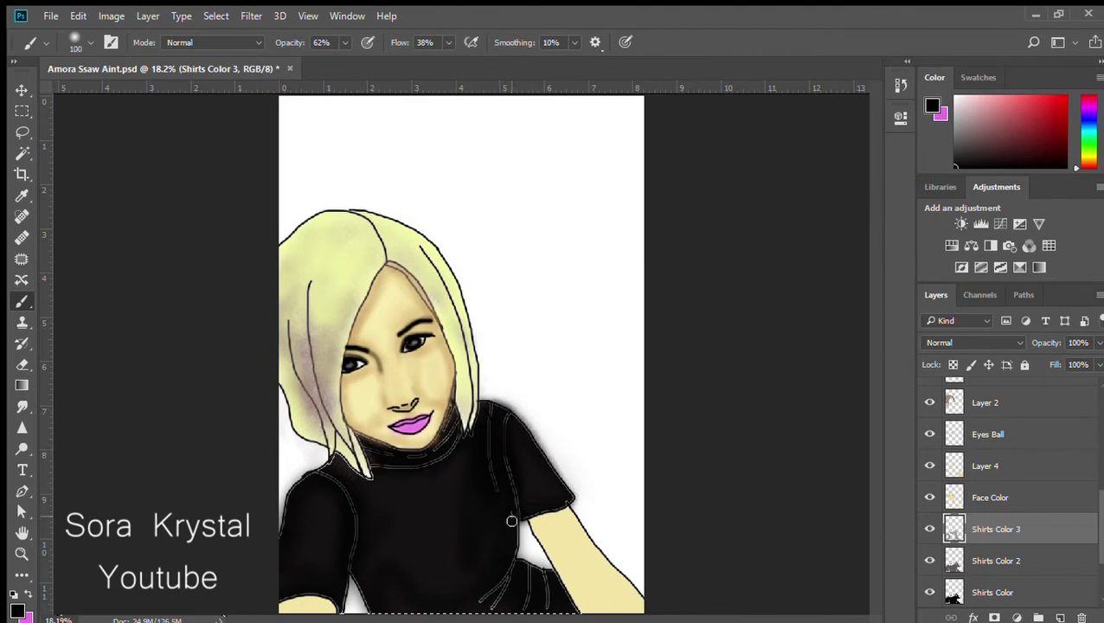
key(e)
drag(498, 393, 578, 495)
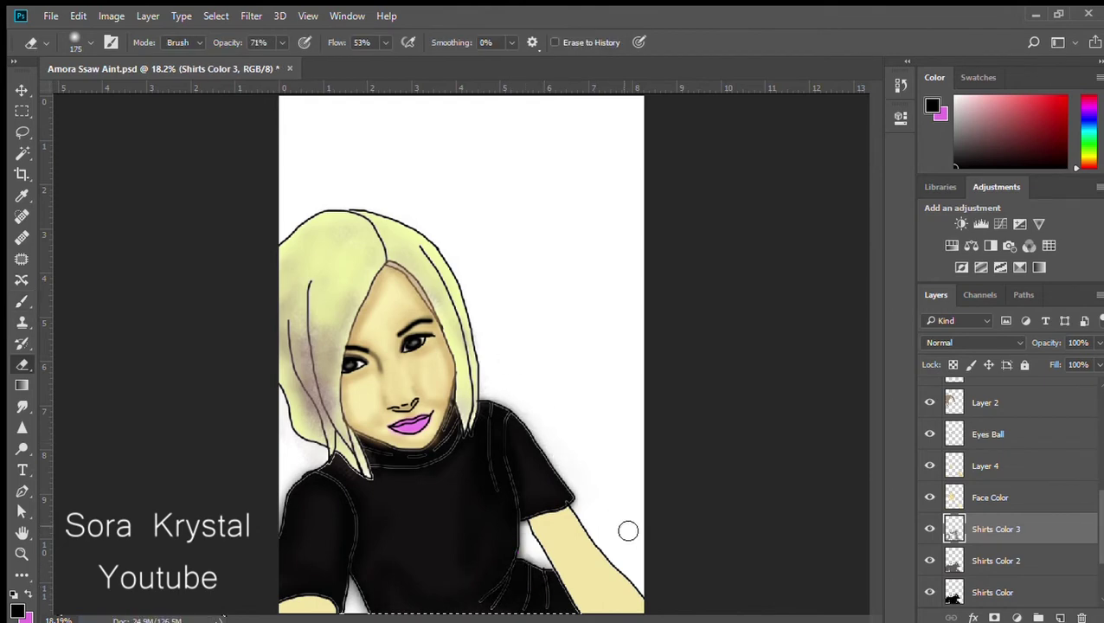
- Make the photo background layer visible behind the girl
scroll(1004, 502, down, 2)
click(930, 560)
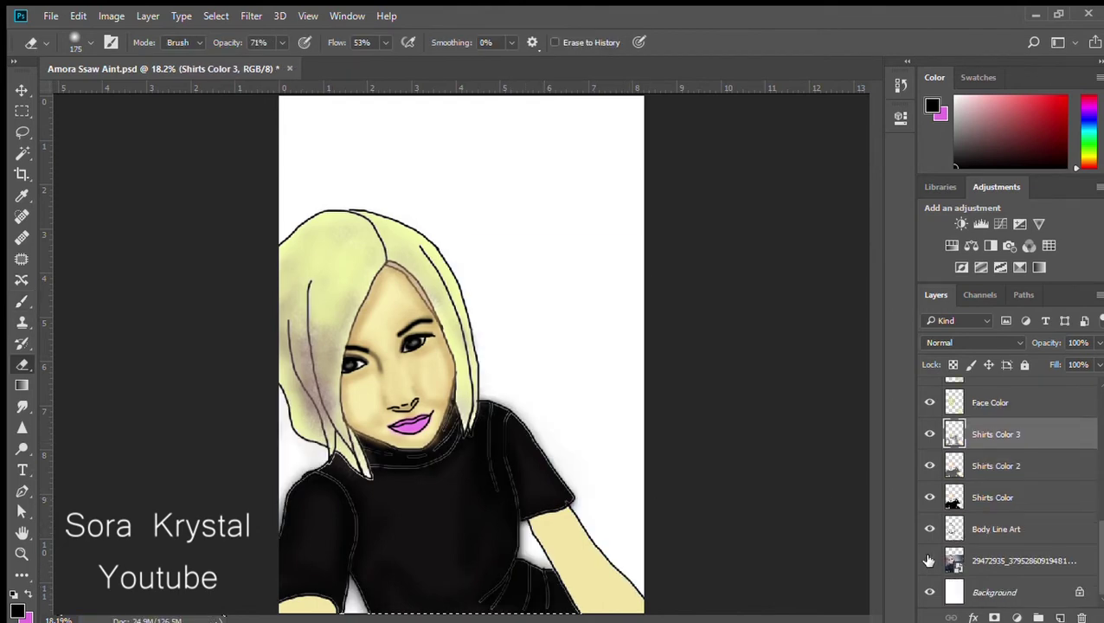
click(929, 560)
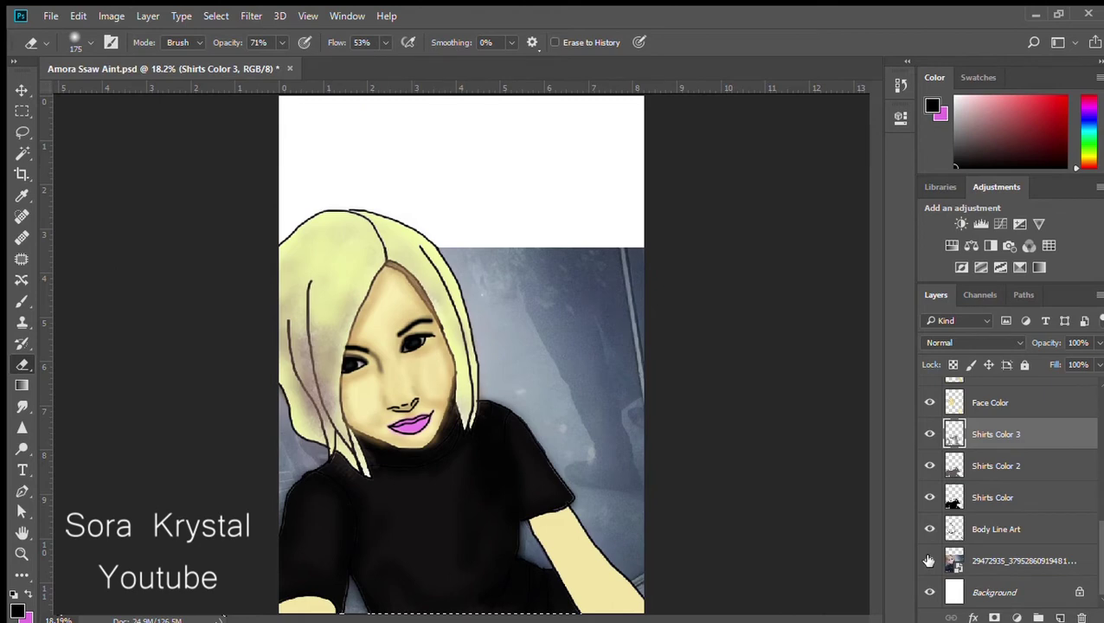
scroll(1011, 493, up, 5)
- Add a new layer above Eyes Bow named 'Hairs Yellow Color'
click(1004, 394)
click(1060, 618)
double_click(985, 394)
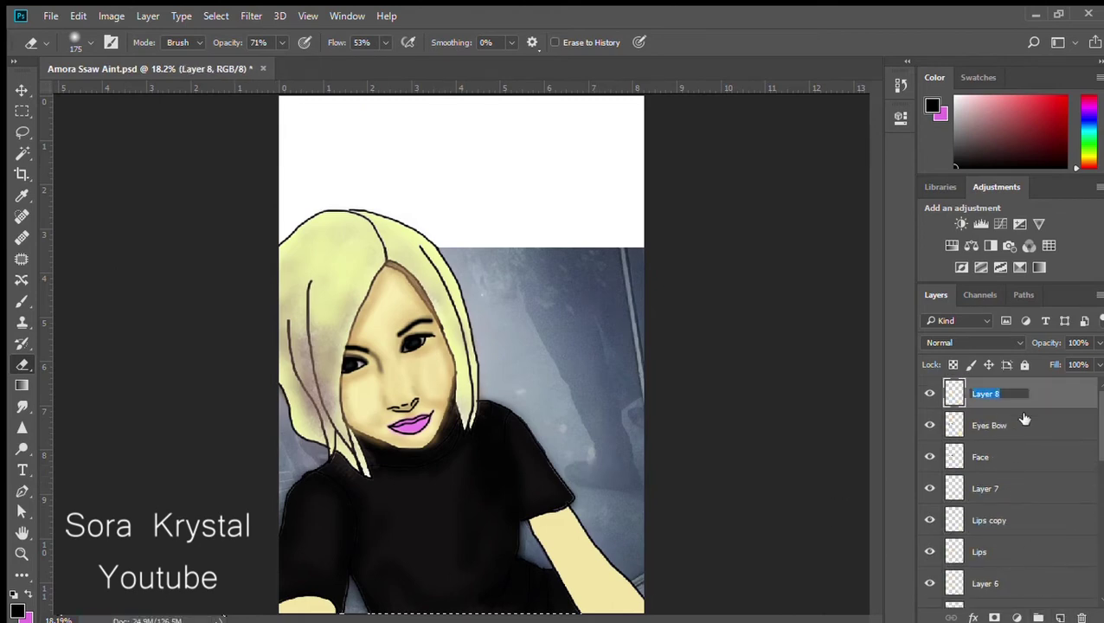
text(rs Yellow Colo)
key(Return)
- Sample the hair's yellow and paint it over the left and right hair strands
key(i)
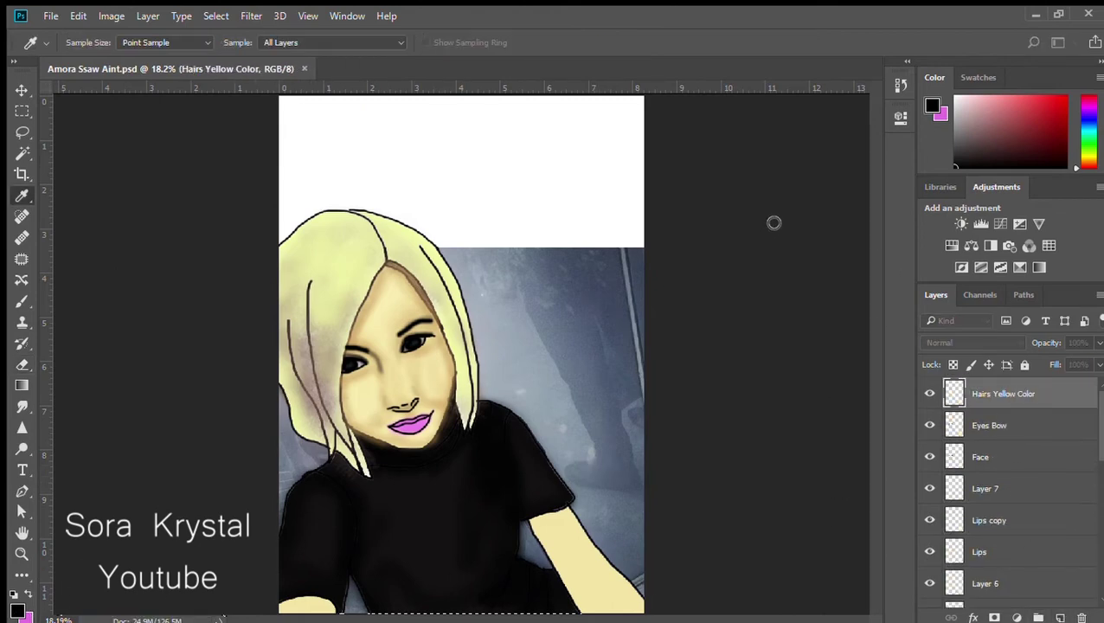
click(380, 266)
key(e)
key(b)
mouse_move(342, 323)
mouse_down()
mouse_move(320, 381)
mouse_move(315, 264)
mouse_move(296, 297)
mouse_up()
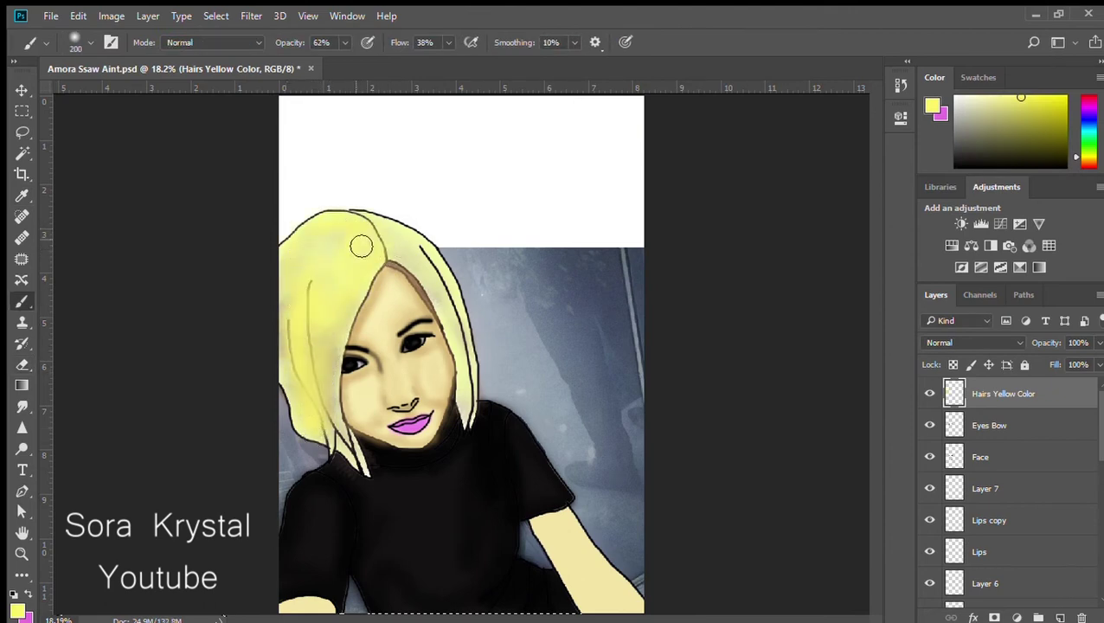
key(bracketleft)
drag(335, 355, 346, 409)
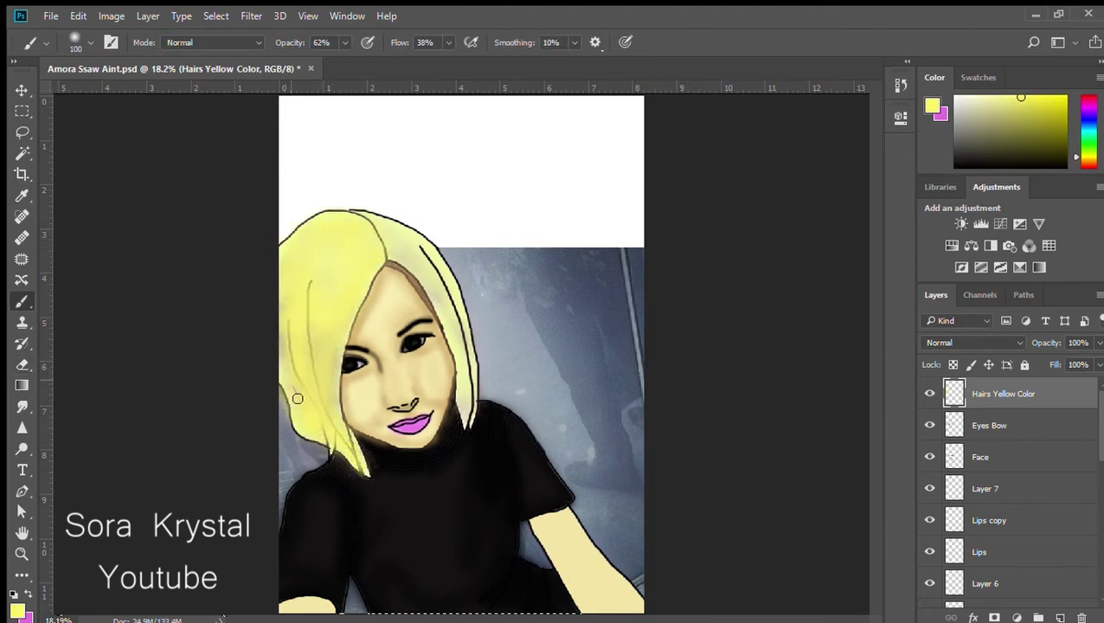
drag(426, 299, 398, 227)
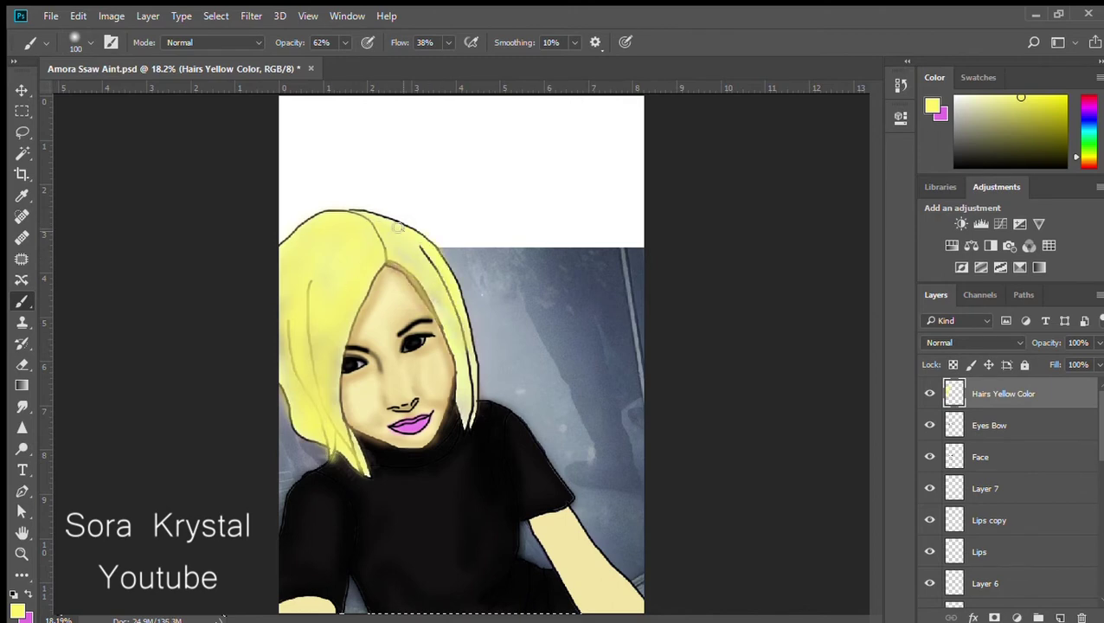
drag(456, 311, 473, 425)
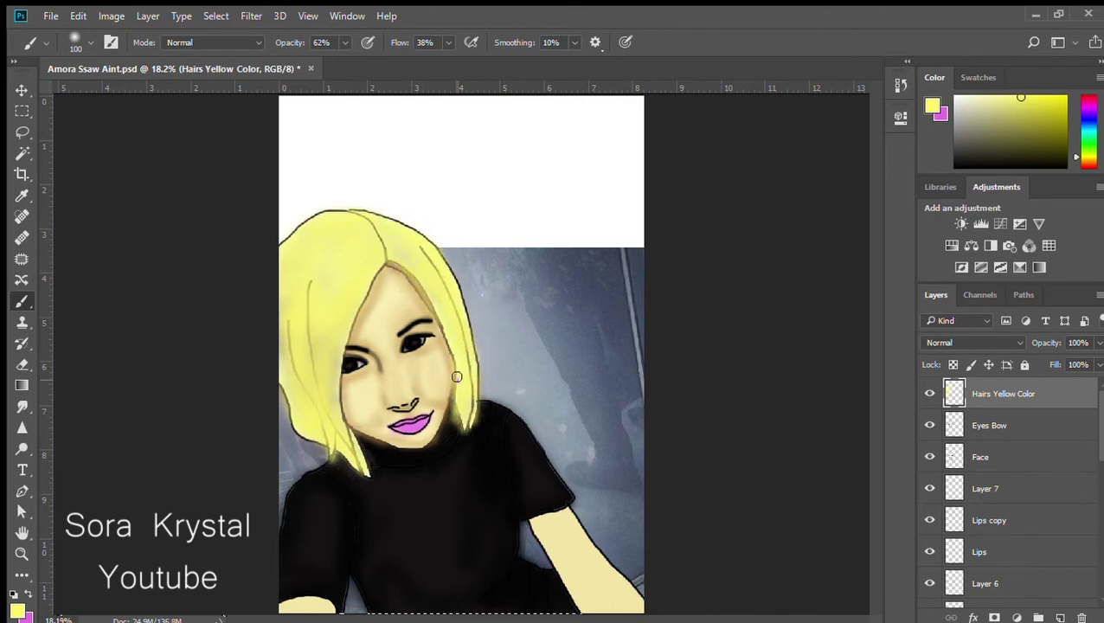
- Resample hair yellows and smooth the colour on the left and right strands
key(i)
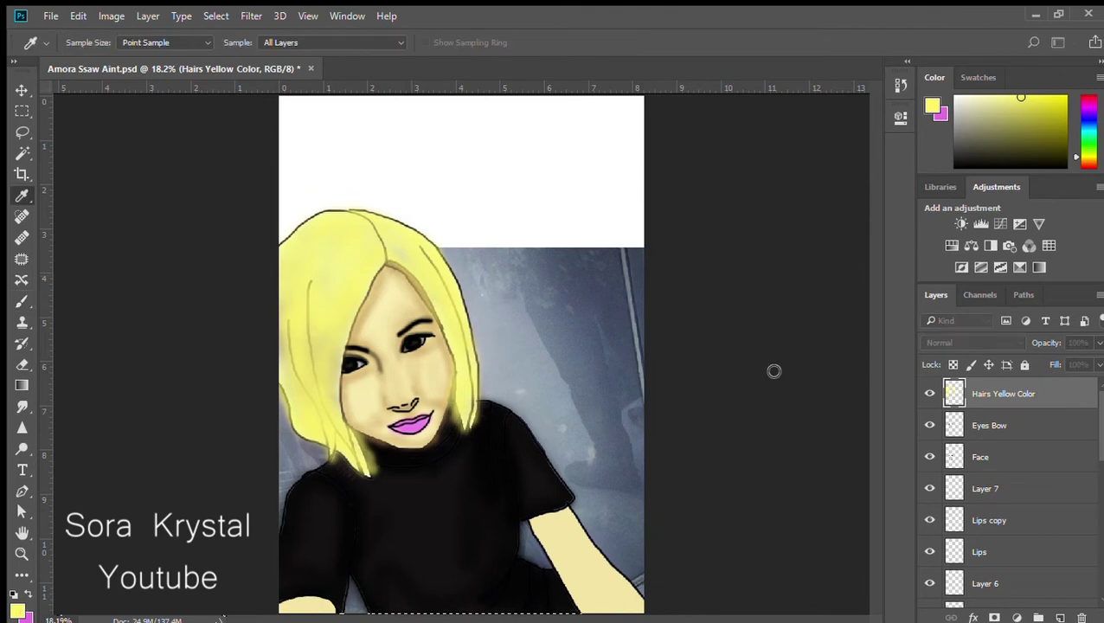
click(426, 372)
key(b)
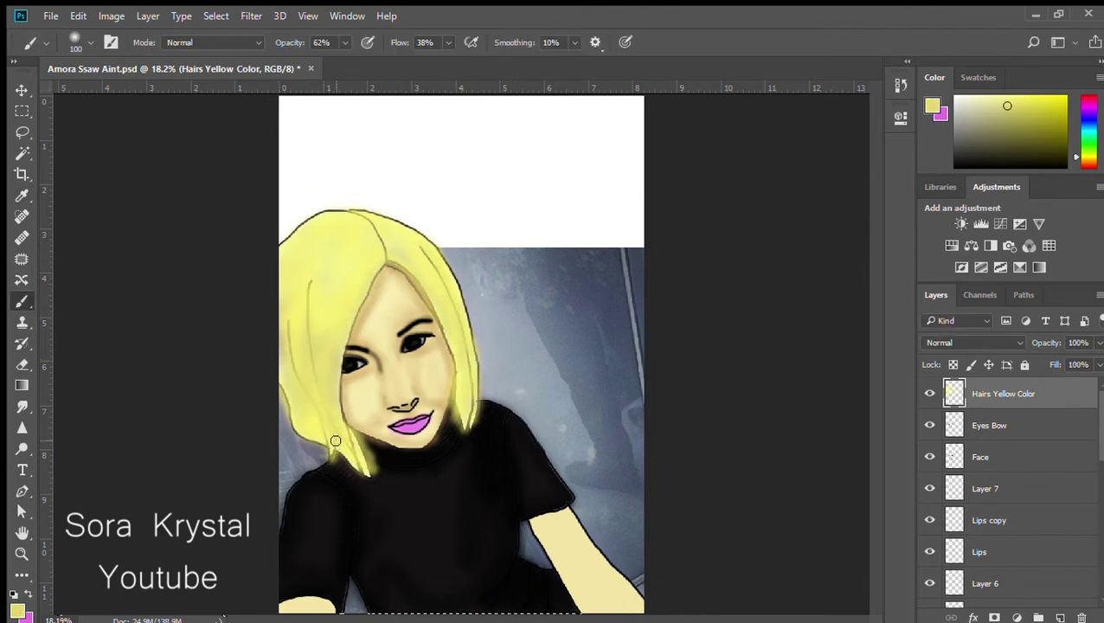
key(i)
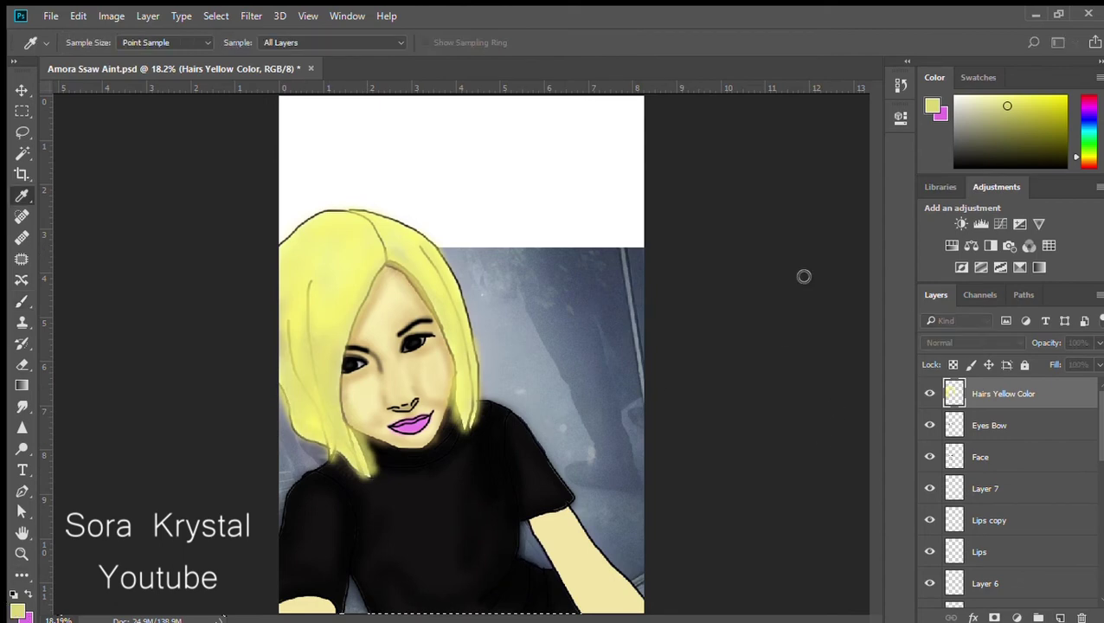
click(438, 276)
key(b)
mouse_move(315, 402)
mouse_down()
mouse_move(310, 291)
mouse_move(328, 411)
mouse_move(285, 324)
mouse_up()
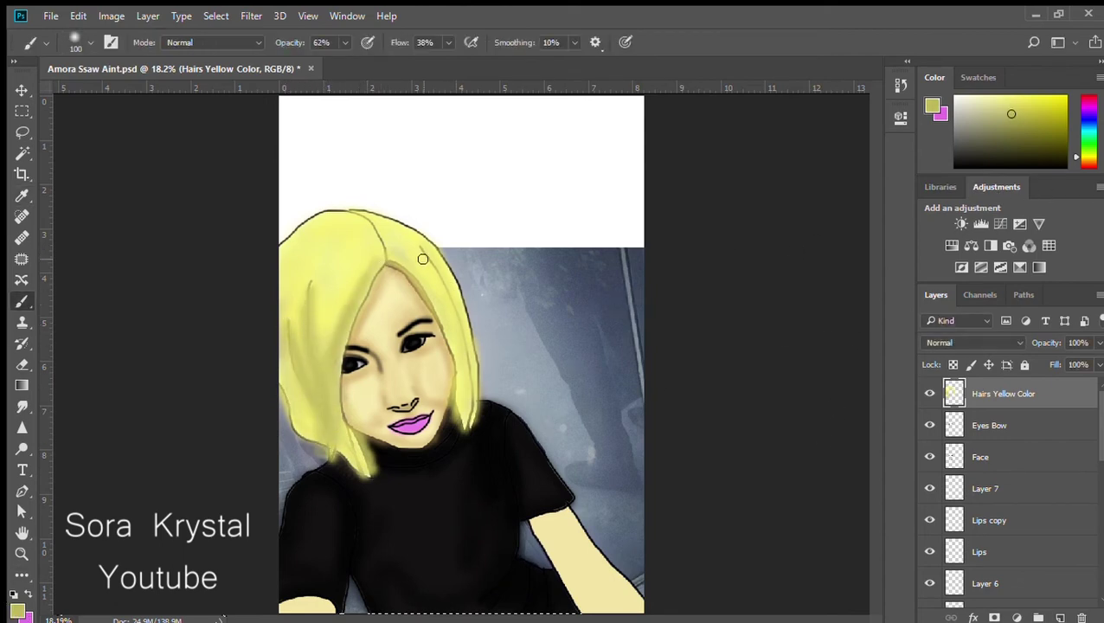
mouse_move(423, 258)
mouse_down()
mouse_move(439, 301)
mouse_move(463, 320)
mouse_move(467, 423)
mouse_up()
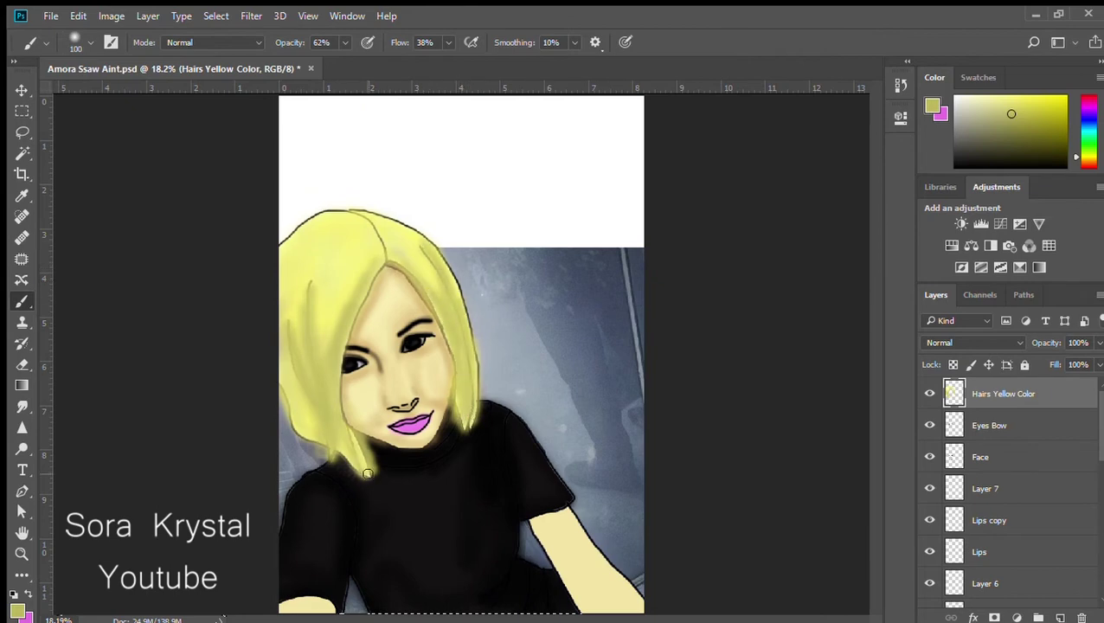
- Add tan shading to the left hair and soften it beside the cheek
key(i)
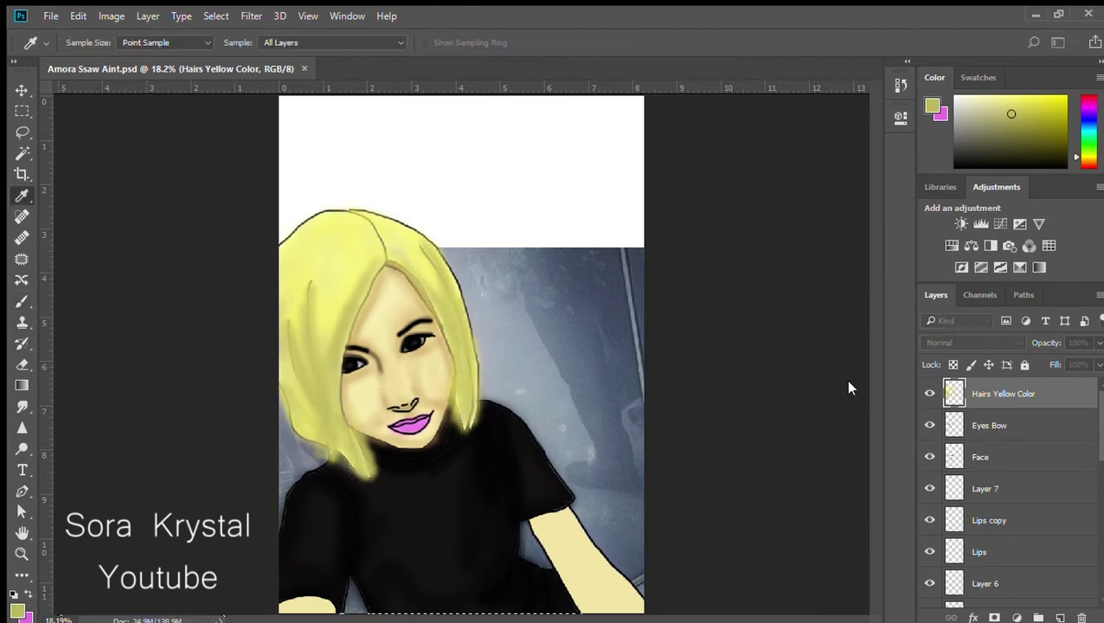
key(b)
alt+click(308, 284)
mouse_move(308, 283)
mouse_down()
mouse_move(300, 419)
mouse_move(338, 437)
mouse_move(323, 414)
mouse_up()
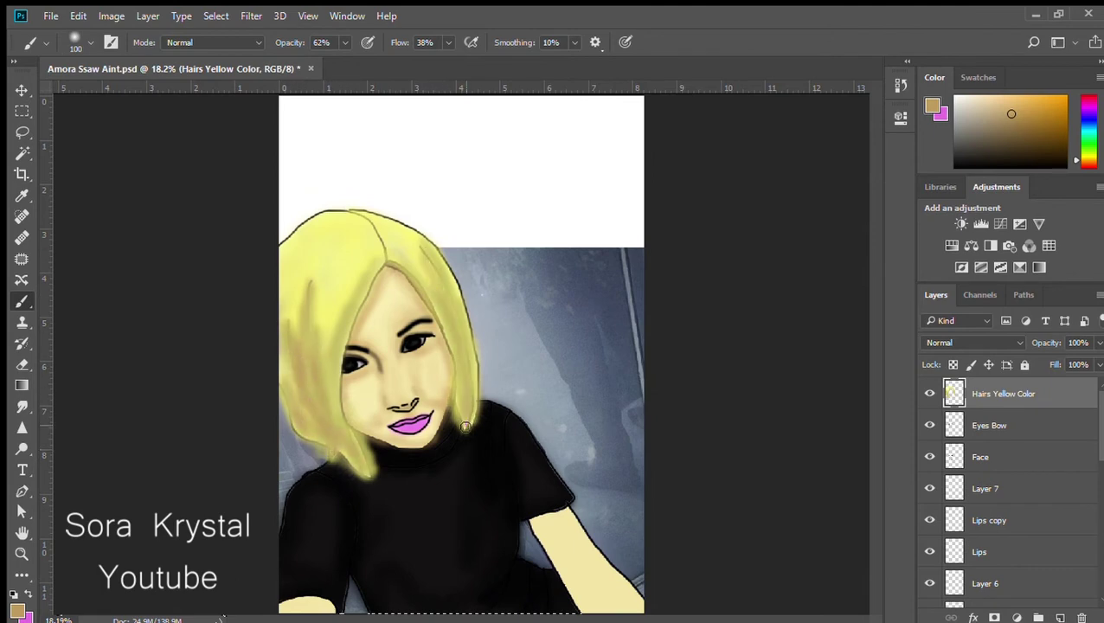
key(i)
click(285, 360)
key(b)
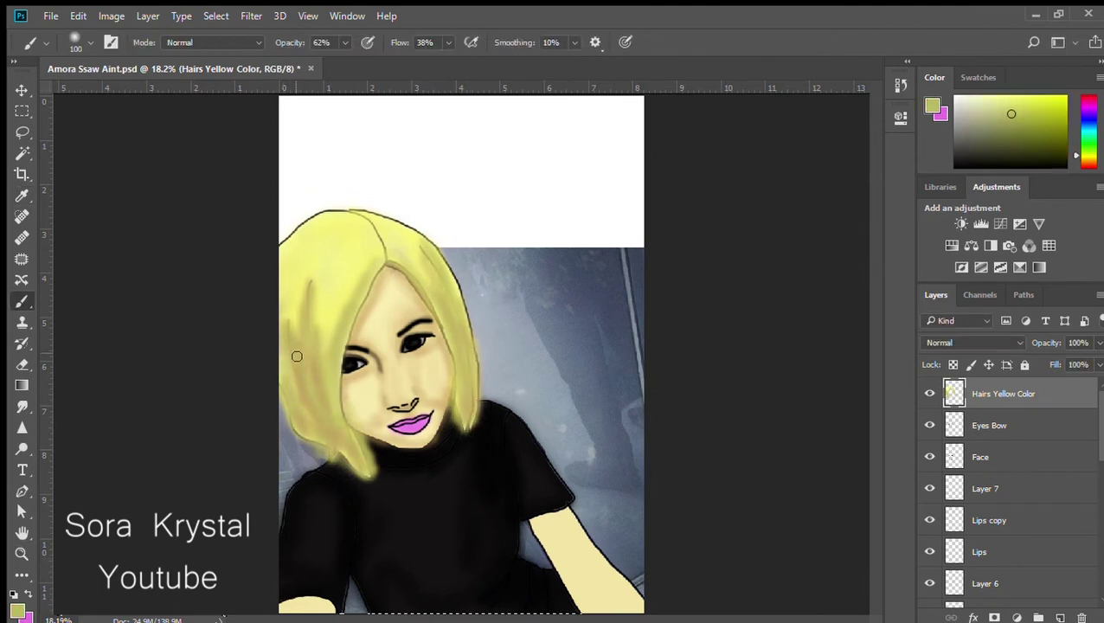
mouse_move(352, 362)
mouse_down()
mouse_move(351, 422)
mouse_move(372, 450)
mouse_up()
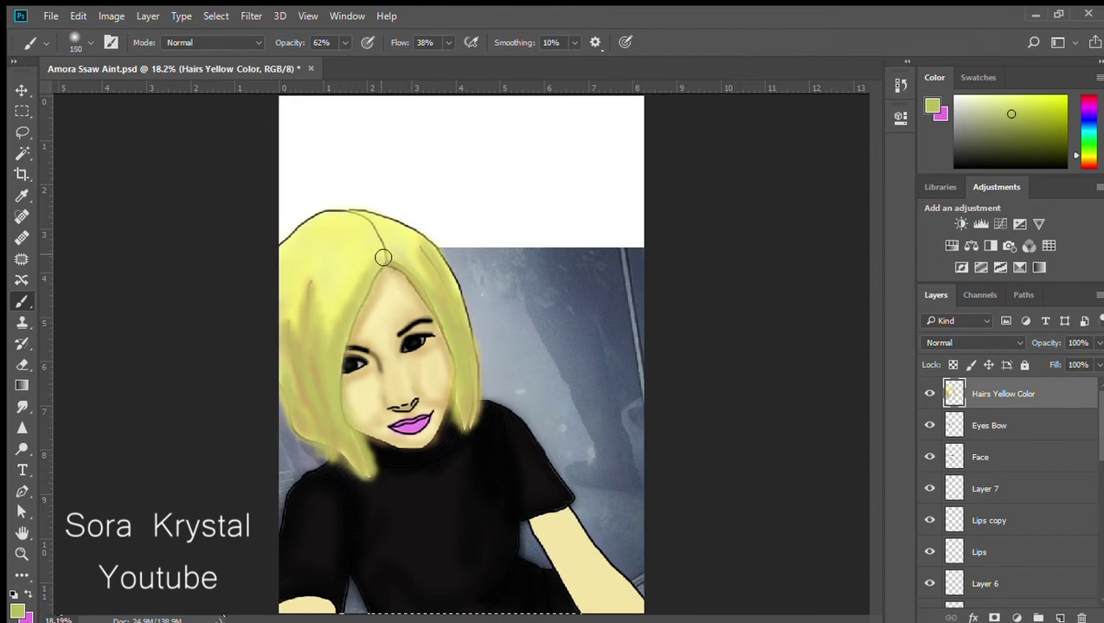
- Paint brighter yellow over the hair top and part line with a larger brush
drag(383, 257, 350, 236)
key(bracketright)
key(bracketright)
key(bracketright)
mouse_move(364, 291)
mouse_down()
mouse_move(375, 230)
mouse_move(299, 251)
mouse_up()
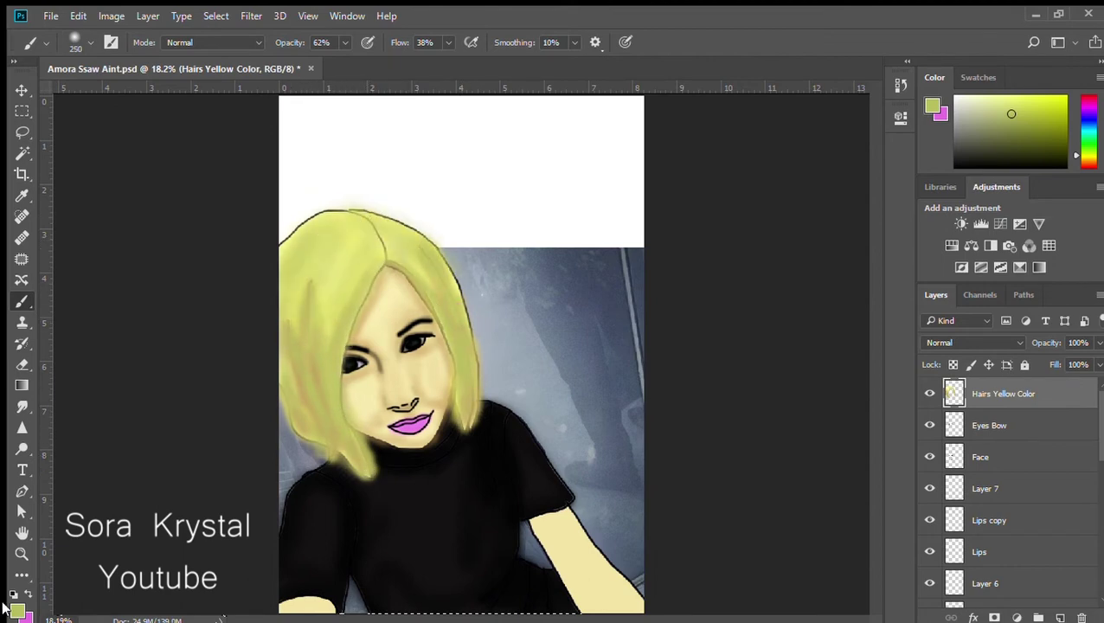
alt+click(360, 312)
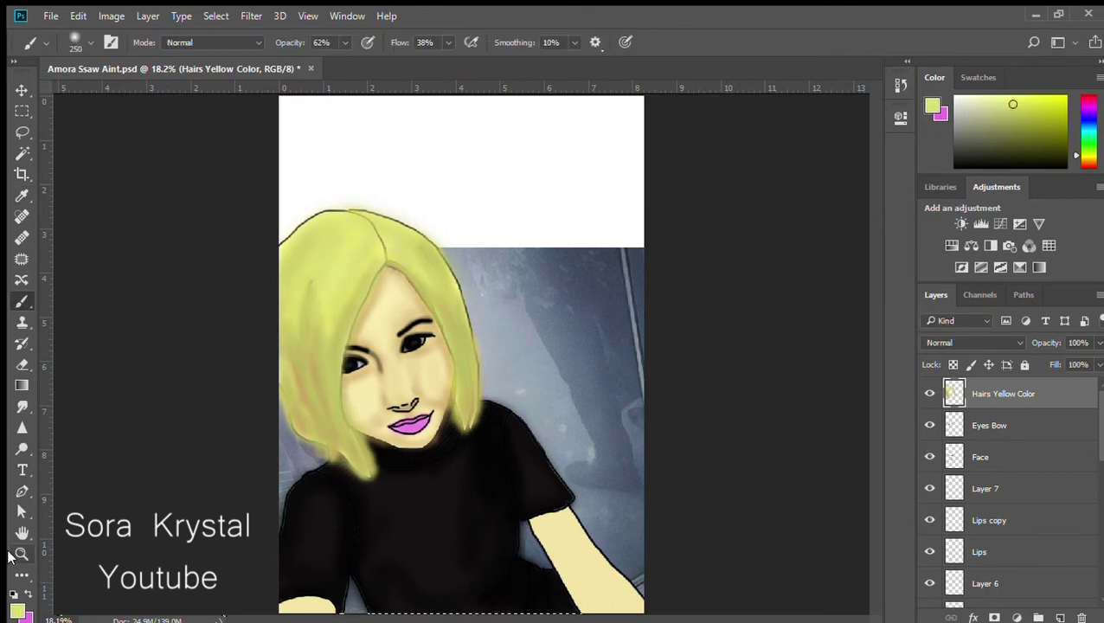
key(i)
key(b)
click(1021, 98)
mouse_move(381, 260)
mouse_down()
mouse_move(328, 308)
mouse_move(434, 256)
mouse_move(293, 365)
mouse_move(337, 432)
mouse_up()
key(ctrl+z)
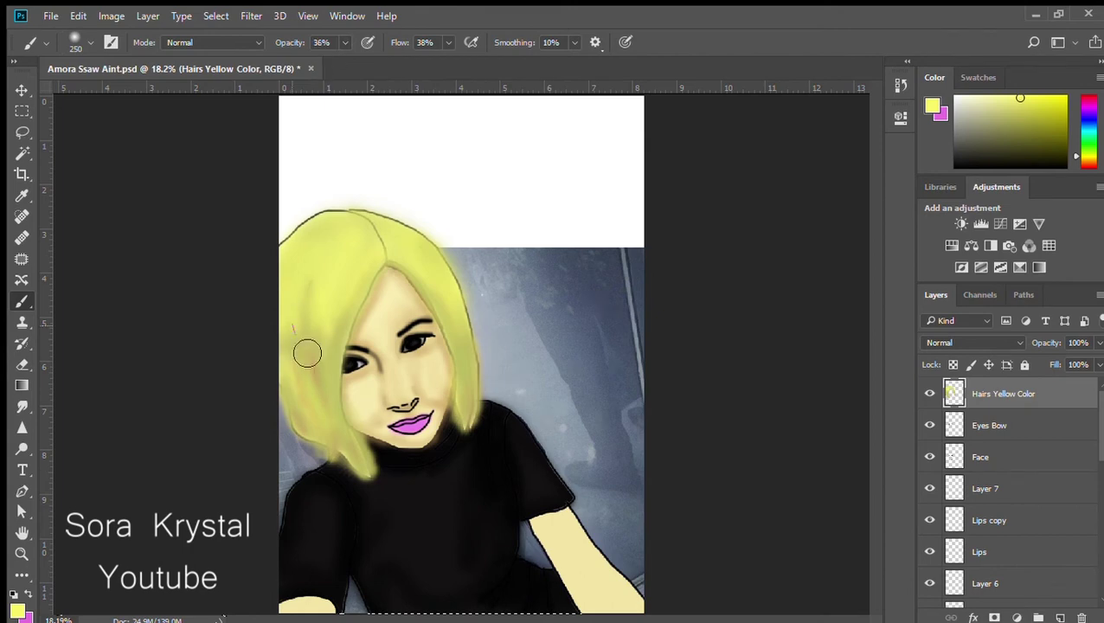
key(ctrl+z)
- Shade the upper-left hair and its left edge with darker olive streaks
alt+click(545, 332)
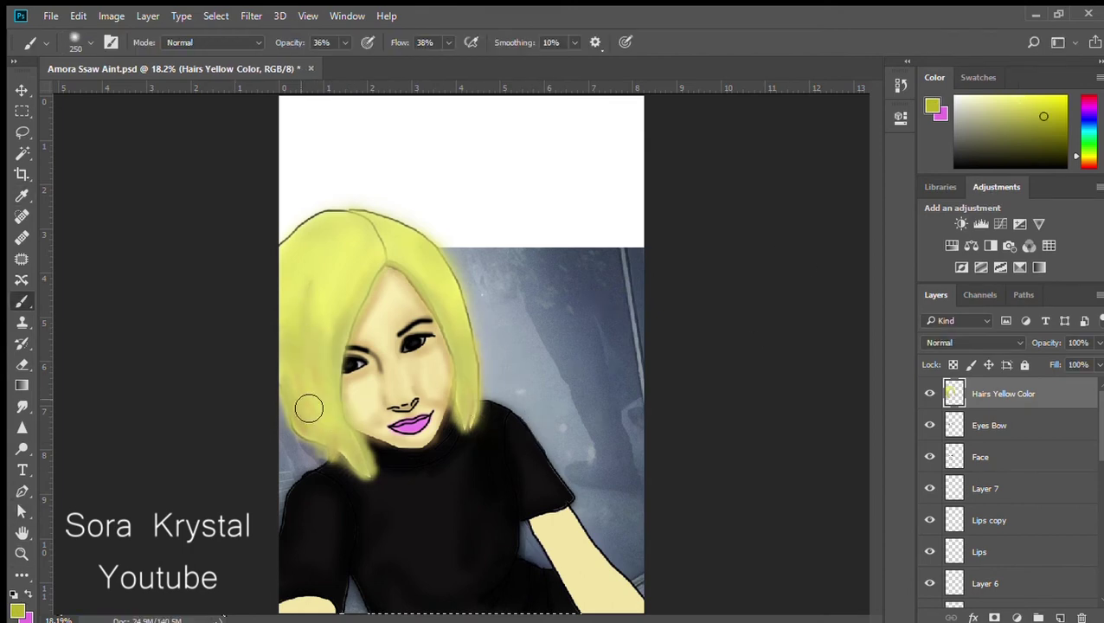
drag(363, 239, 333, 378)
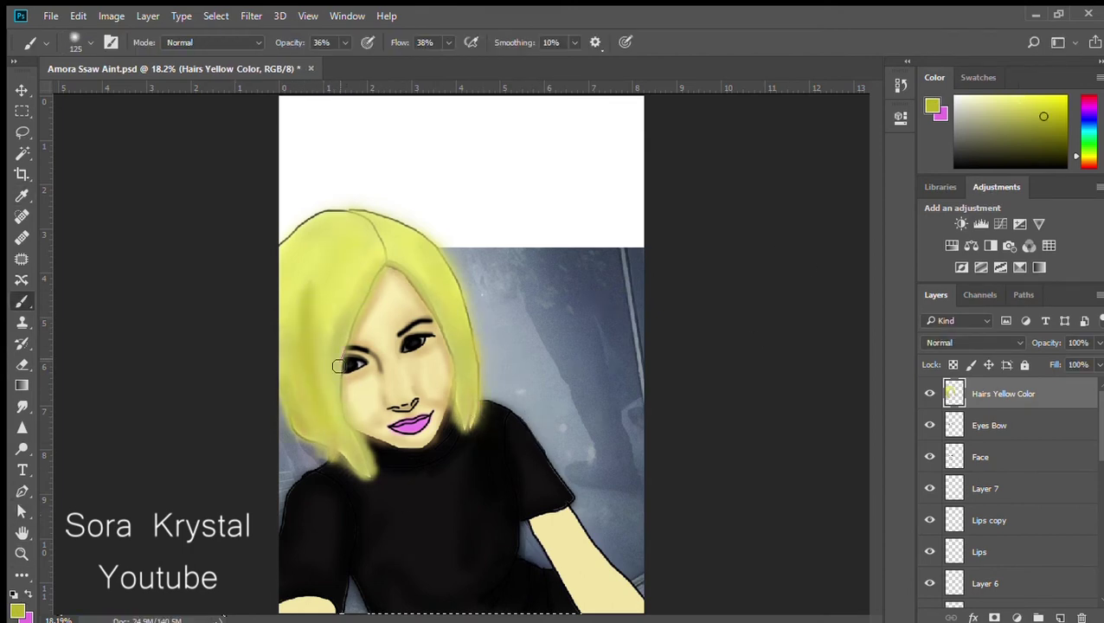
drag(324, 463, 365, 469)
drag(274, 353, 286, 277)
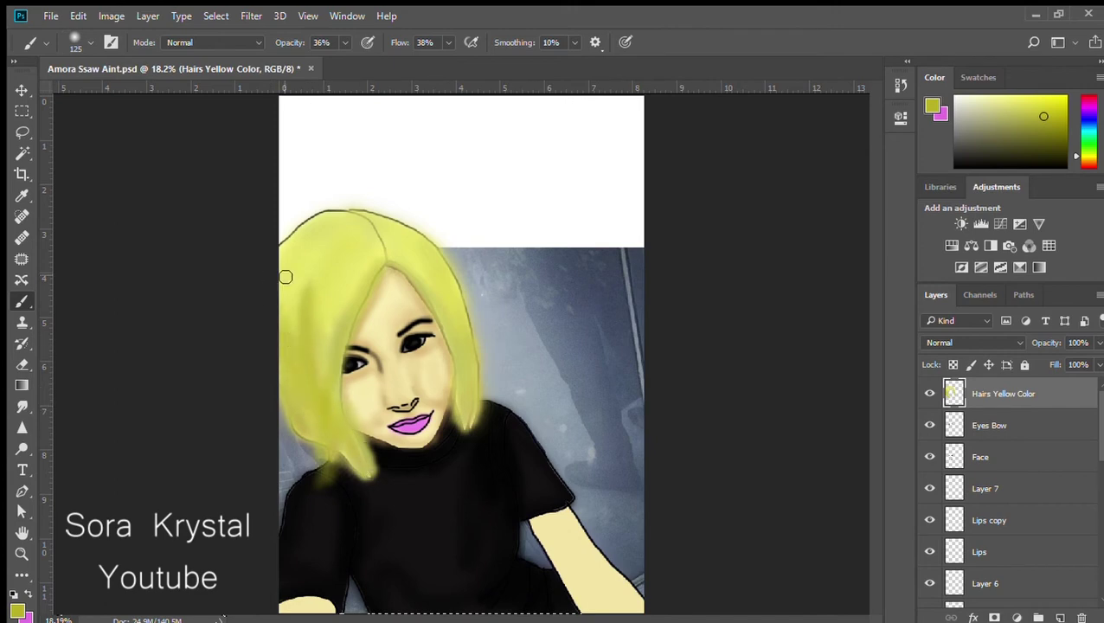
mouse_move(356, 322)
mouse_down()
mouse_move(330, 291)
mouse_move(377, 241)
mouse_move(394, 291)
mouse_move(312, 236)
mouse_move(292, 408)
mouse_up()
- Brighten the left side, chin area and top of the hair with yellow
alt+click(329, 450)
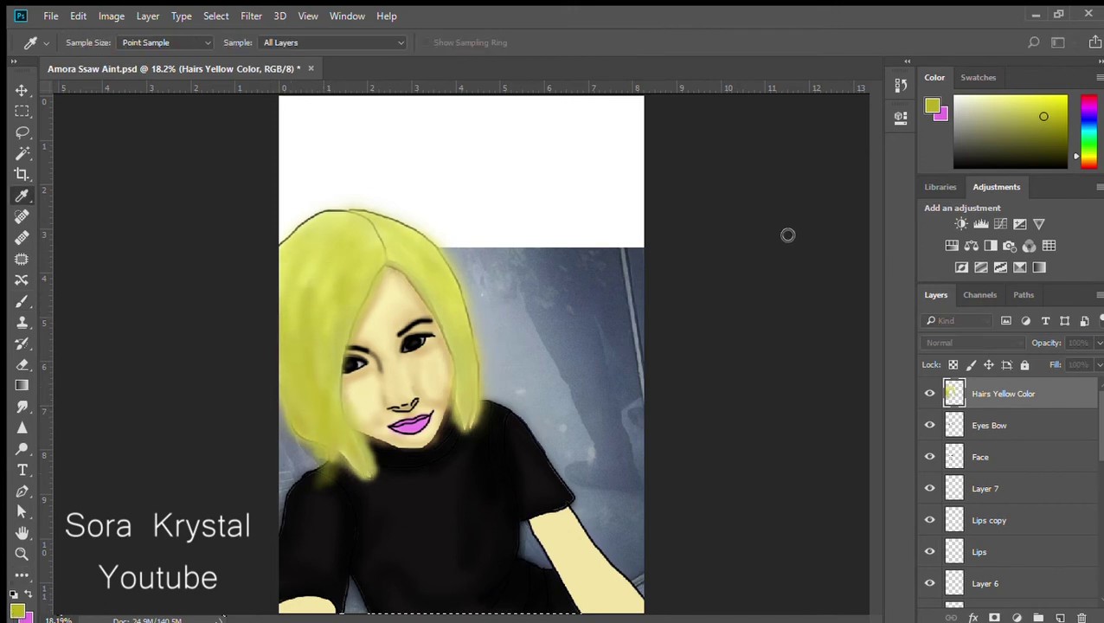
mouse_move(329, 372)
mouse_down()
mouse_move(328, 480)
mouse_move(301, 286)
mouse_move(317, 269)
mouse_move(355, 487)
mouse_up()
mouse_move(337, 421)
mouse_down()
mouse_move(372, 458)
mouse_move(331, 378)
mouse_up()
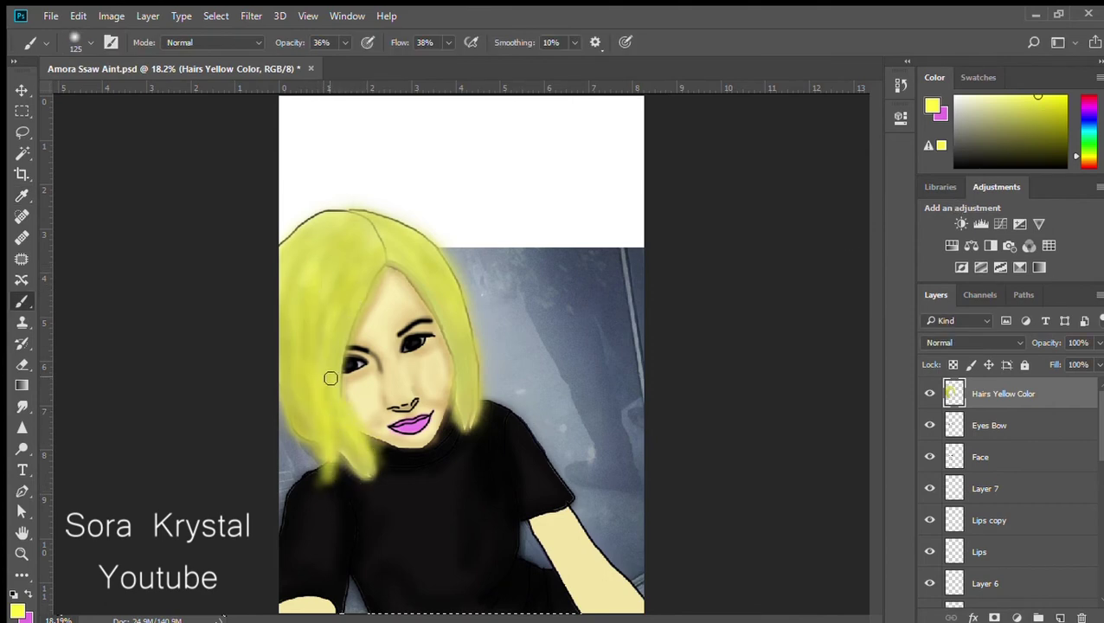
mouse_move(400, 248)
mouse_down()
mouse_move(463, 364)
mouse_move(472, 411)
mouse_move(410, 226)
mouse_move(325, 218)
mouse_up()
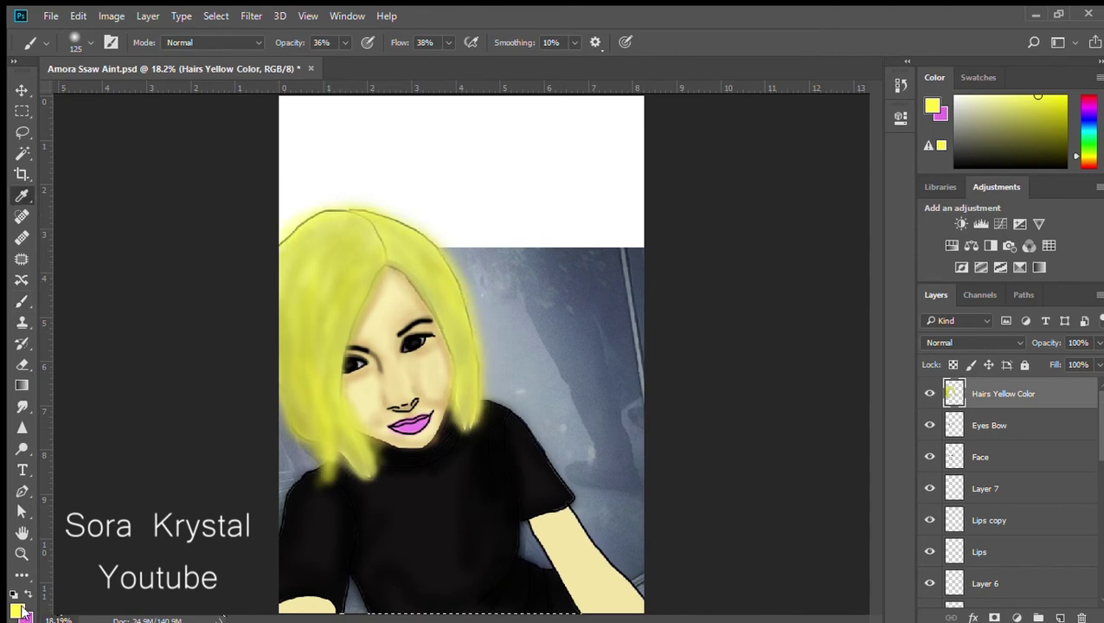
alt+click(380, 244)
drag(375, 215, 383, 265)
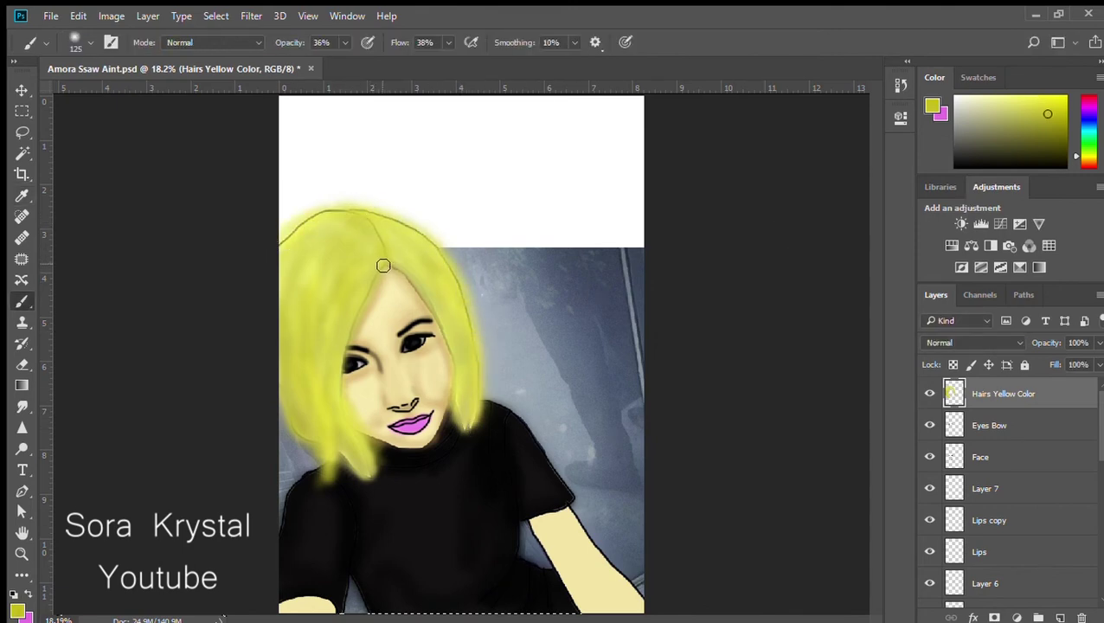
mouse_move(364, 226)
mouse_down()
mouse_move(288, 249)
mouse_move(450, 269)
mouse_up()
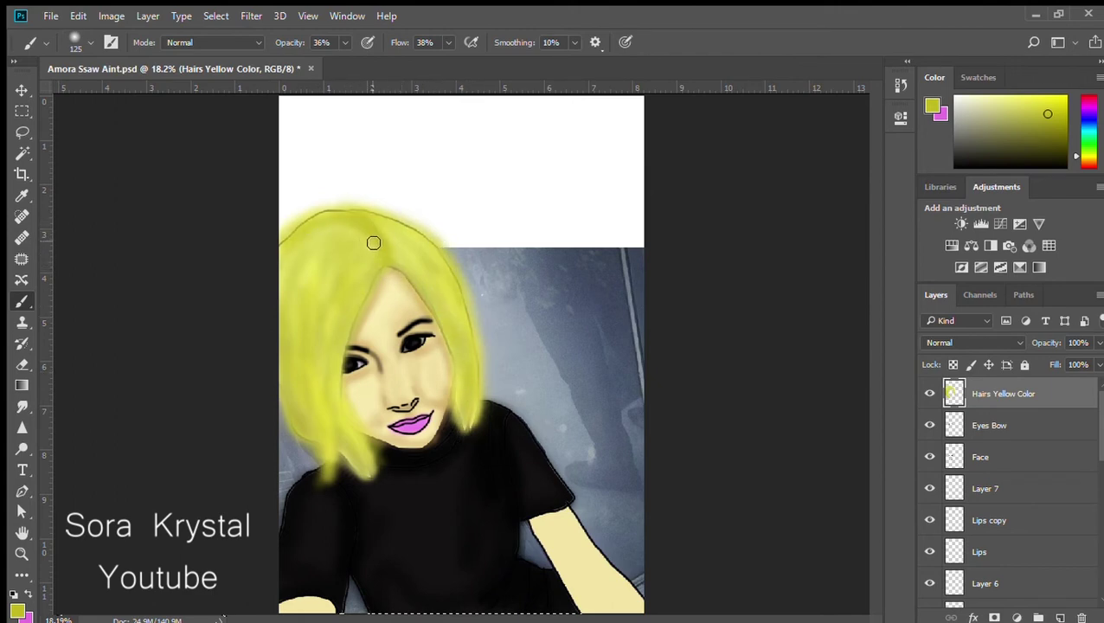
key(bracketright)
key(bracketright)
key(bracketright)
- Save the document and marquee a tall rectangle over the canvas's right side
key(ctrl+s)
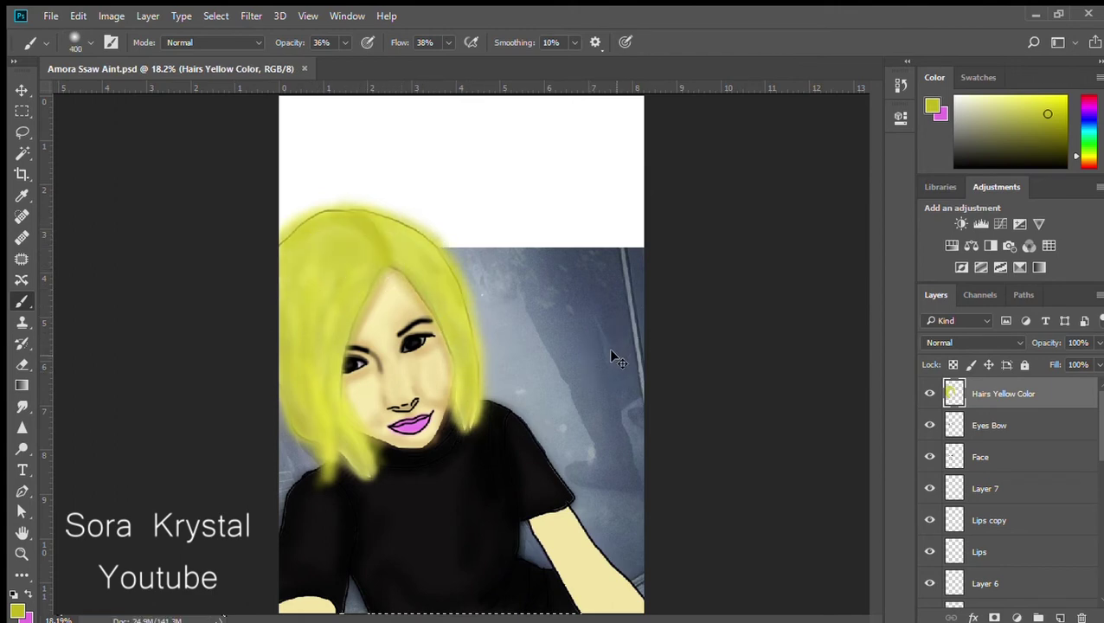
click(21, 111)
mouse_move(672, 424)
mouse_down()
mouse_move(505, 155)
mouse_move(636, 431)
mouse_move(523, 174)
mouse_up()
- Copy the marked photo strip to a new layer and stretch it across the canvas
scroll(1012, 485, down, 5)
click(1021, 561)
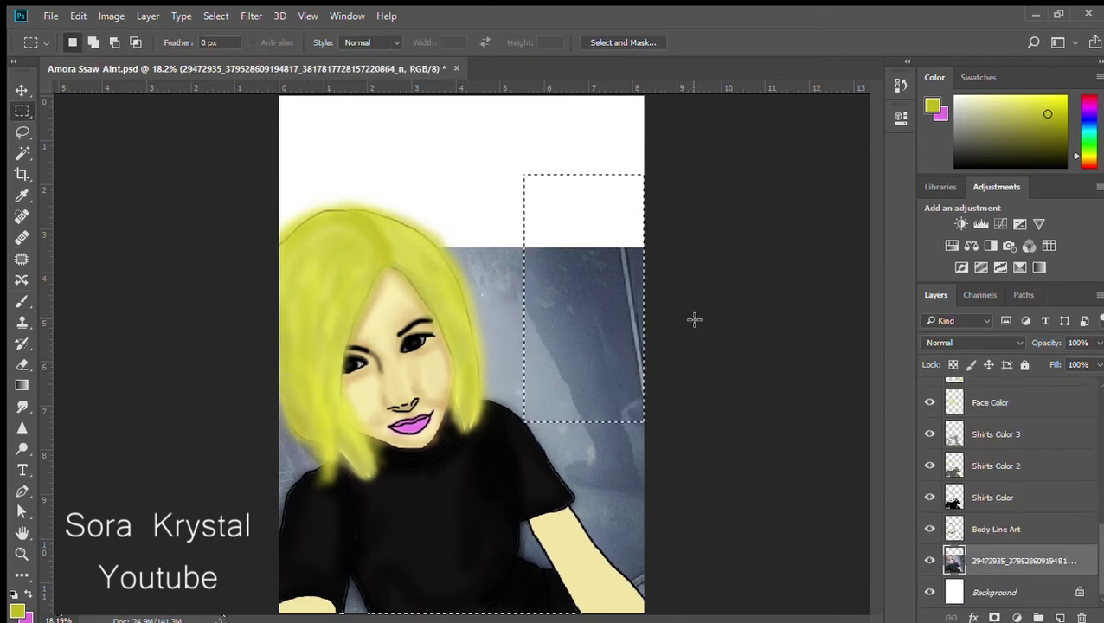
key(ctrl+j)
key(ctrl+t)
drag(584, 174, 583, 81)
drag(524, 251, 184, 262)
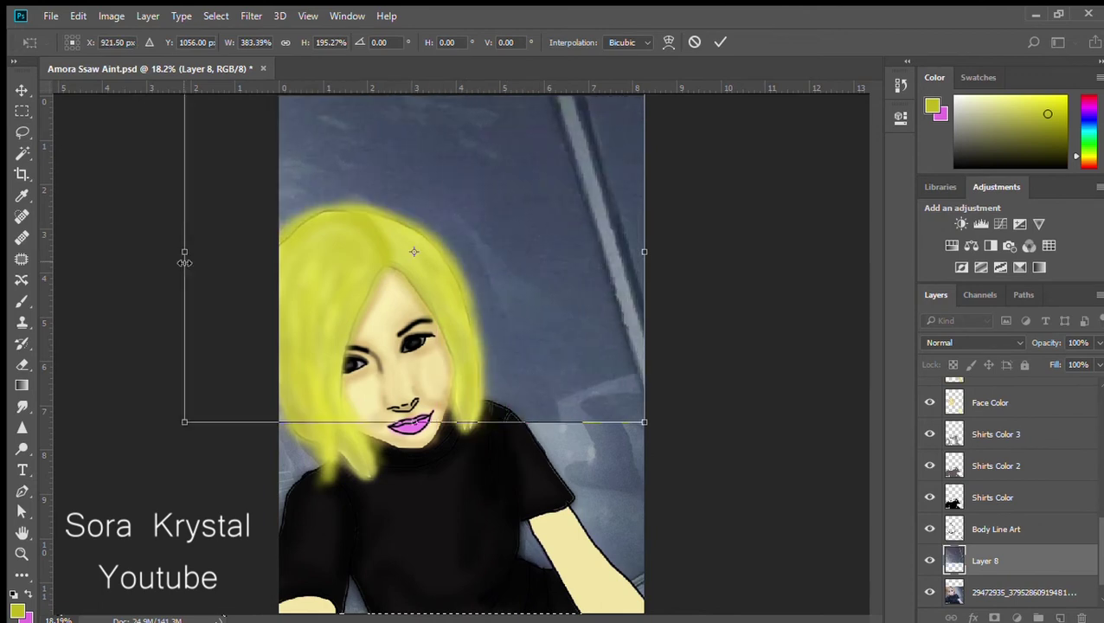
key(Return)
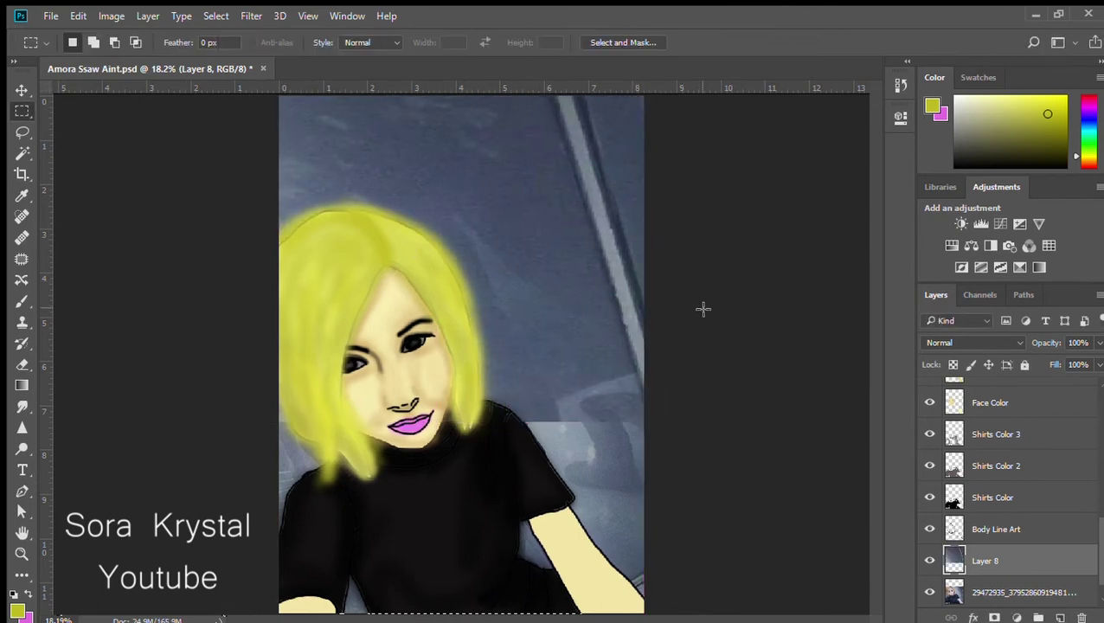
- Set Layer 8 to Multiply, hide it and the photo backdrop, and add a new layer
drag(990, 594, 989, 558)
click(987, 592)
click(1025, 561)
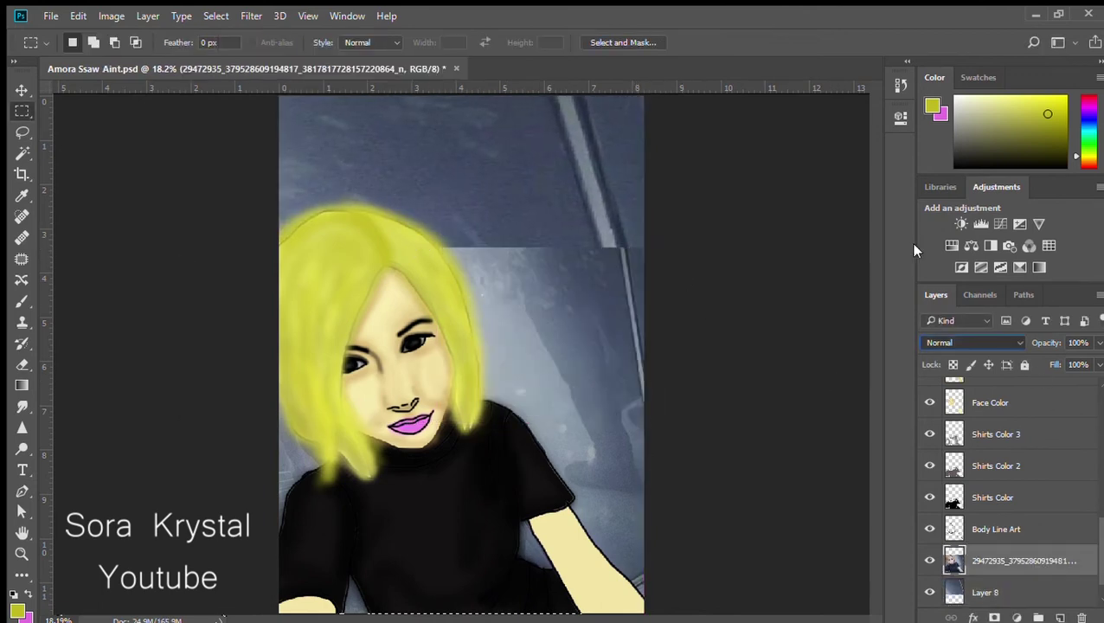
key(shift+alt+m)
key(alt+bracketleft)
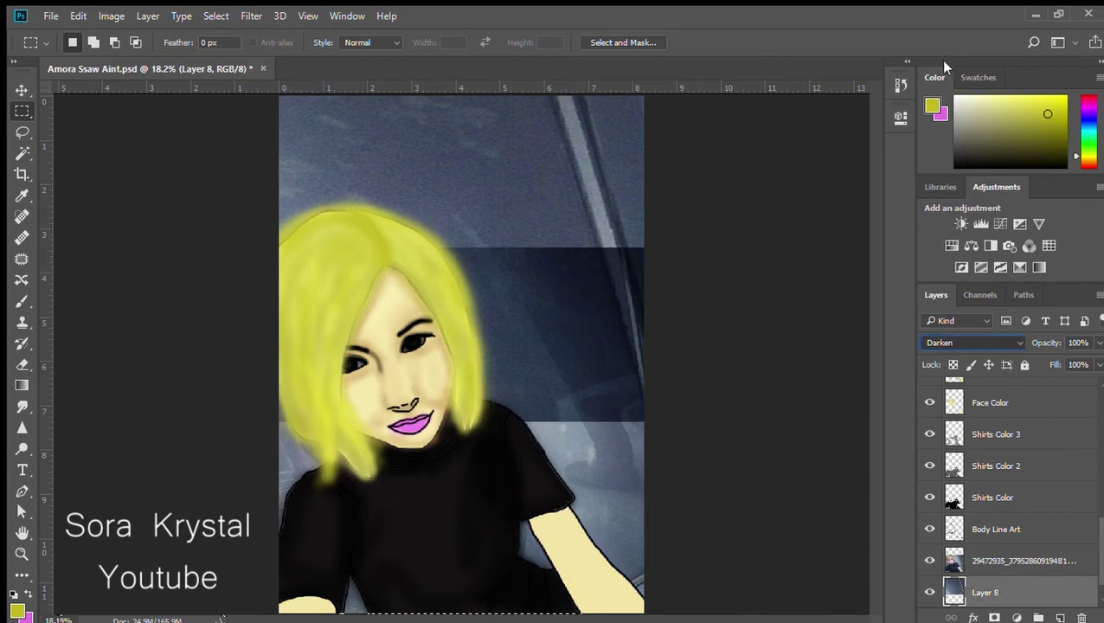
key(shift+alt+m)
click(930, 592)
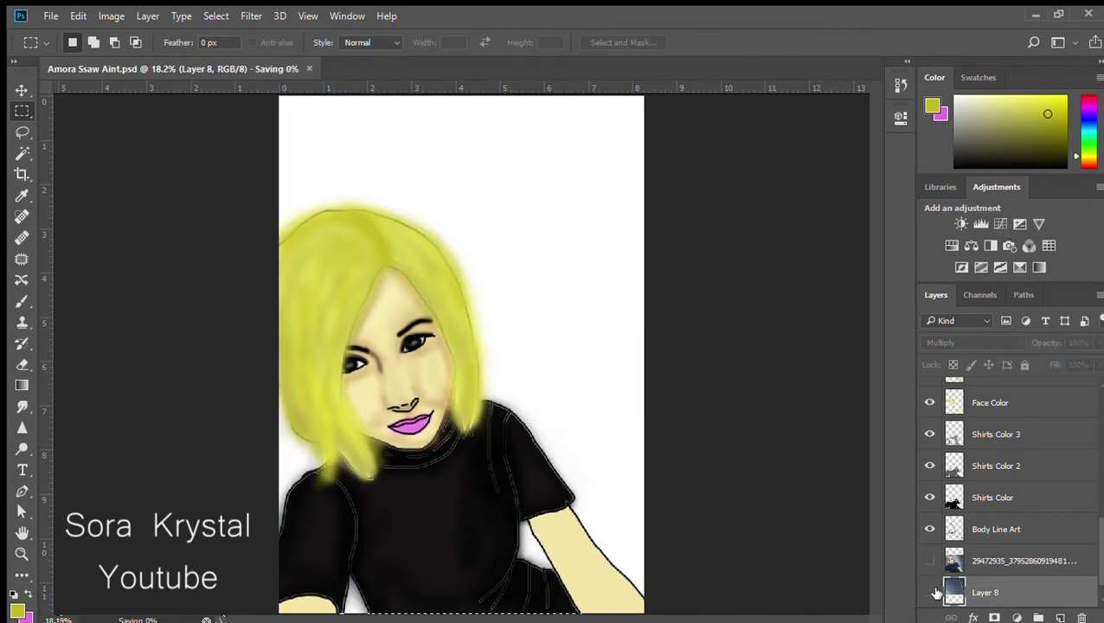
key(ctrl+shift+alt+n)
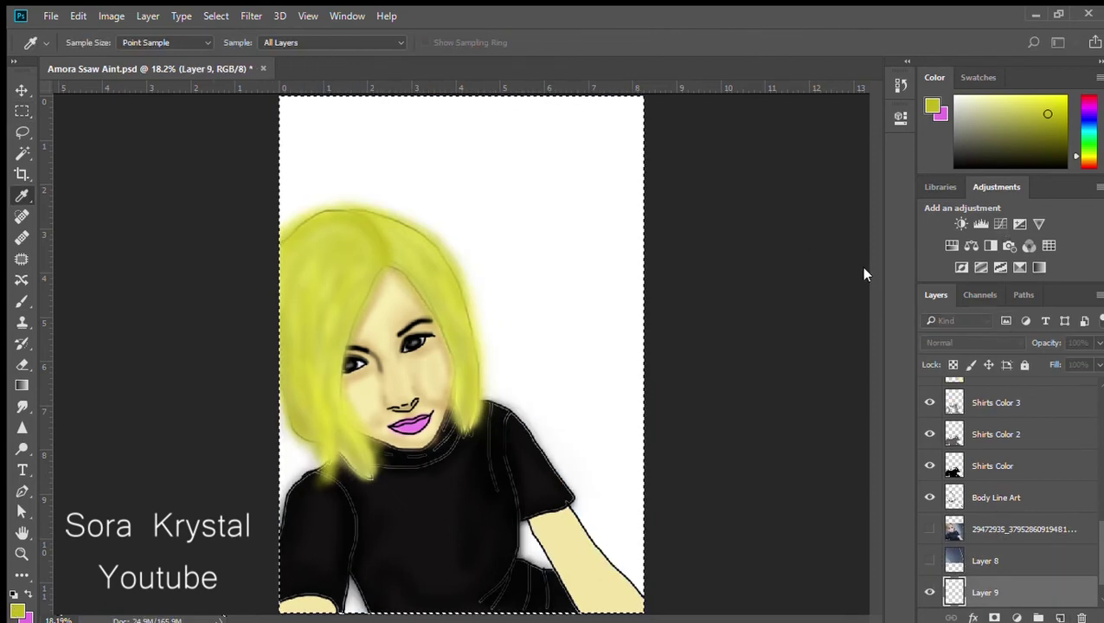
- Fill the new layer with blue and save the document
key(alt+BackSpace)
key(e)
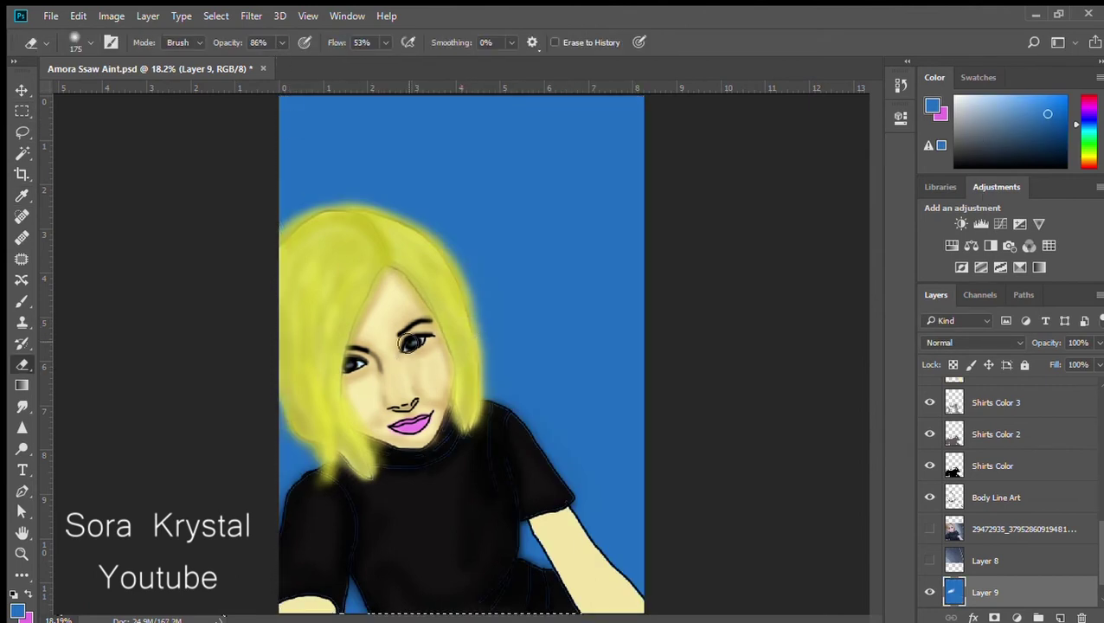
key(ctrl+s)
key(b)
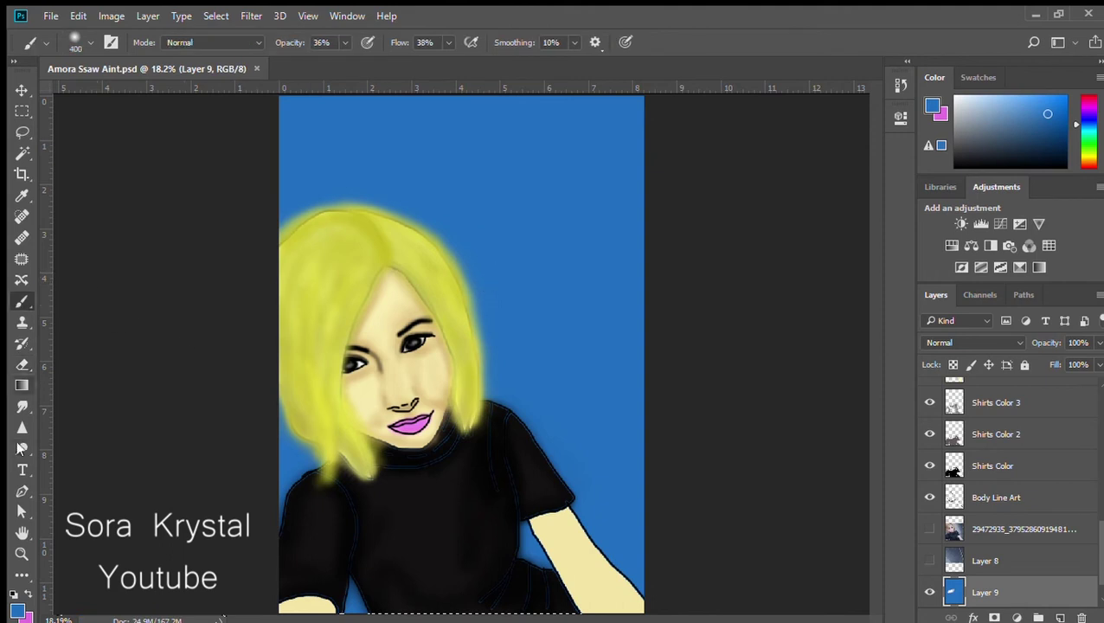
- Brush lighter and darker blue diagonal streaks across the background, then save
mouse_move(519, 240)
mouse_down()
mouse_move(522, 273)
mouse_move(533, 266)
mouse_up()
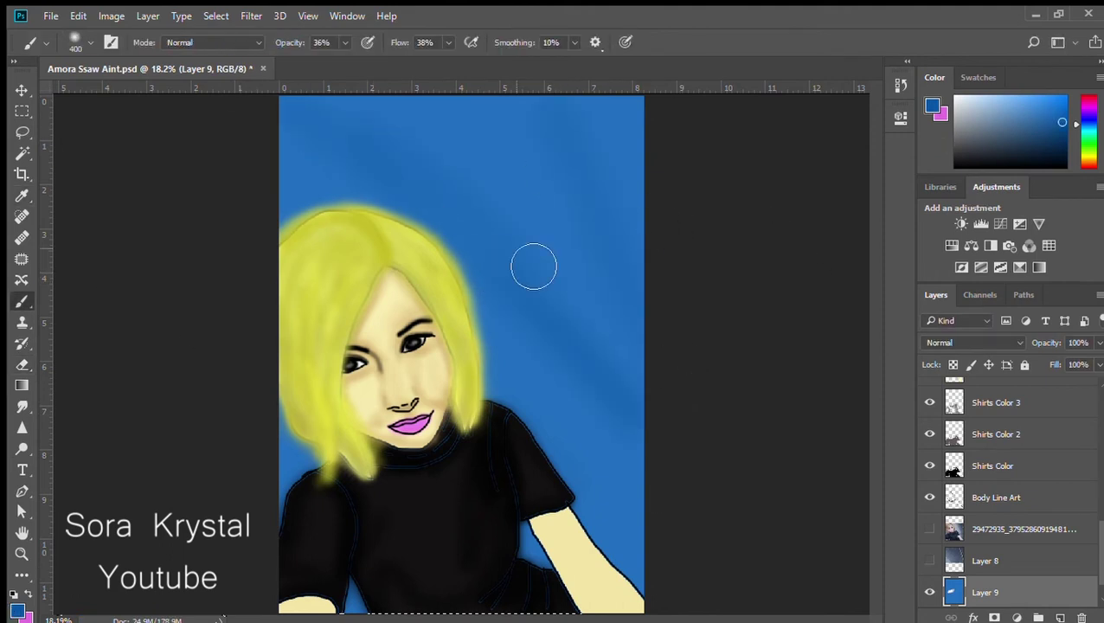
alt+click(427, 136)
mouse_move(372, 91)
mouse_down()
mouse_move(673, 297)
mouse_move(467, 424)
mouse_up()
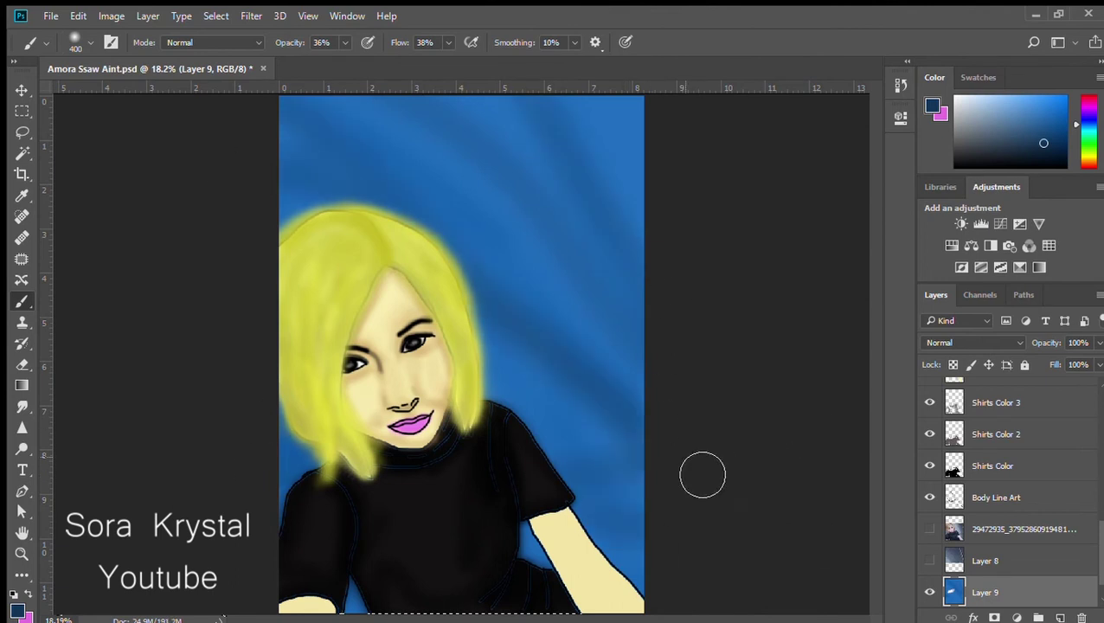
drag(640, 346, 484, 441)
key(i)
click(636, 177)
key(b)
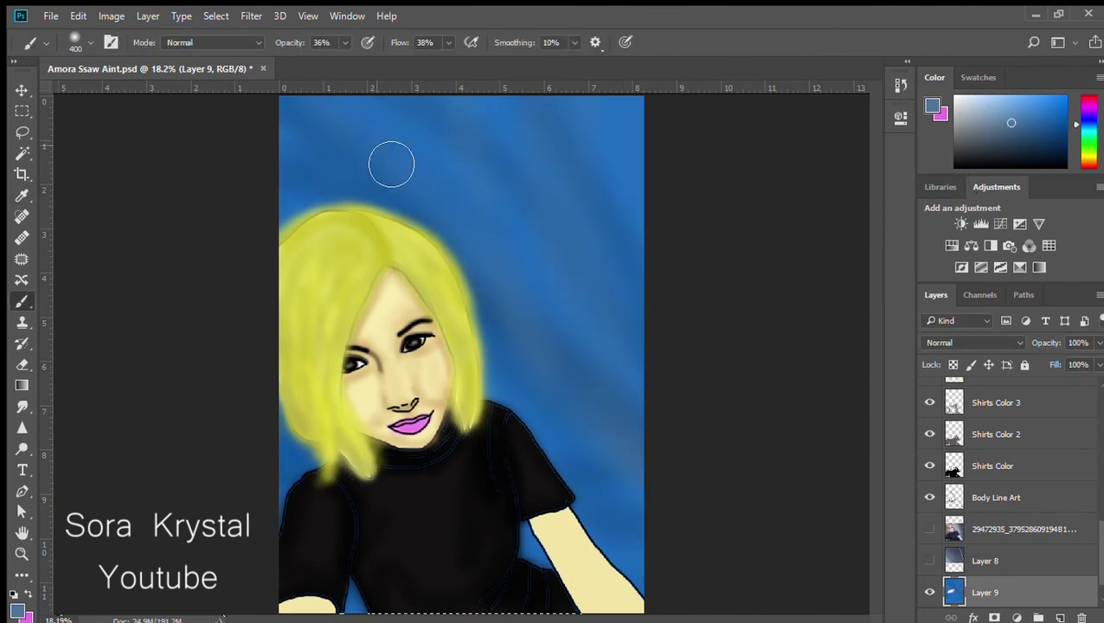
key(ctrl+s)
- Paint a solid orange circle in the upper-right background
key(i)
key(b)
click(554, 227)
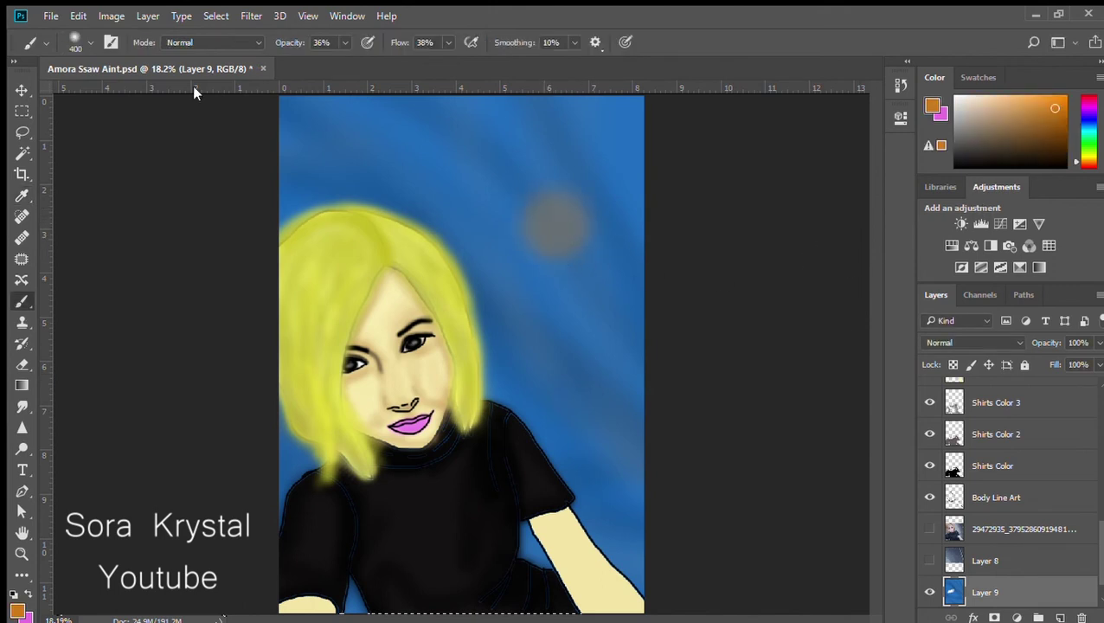
drag(543, 224, 565, 222)
- Paint red triangles to the right, below and left of the orange circle
key(i)
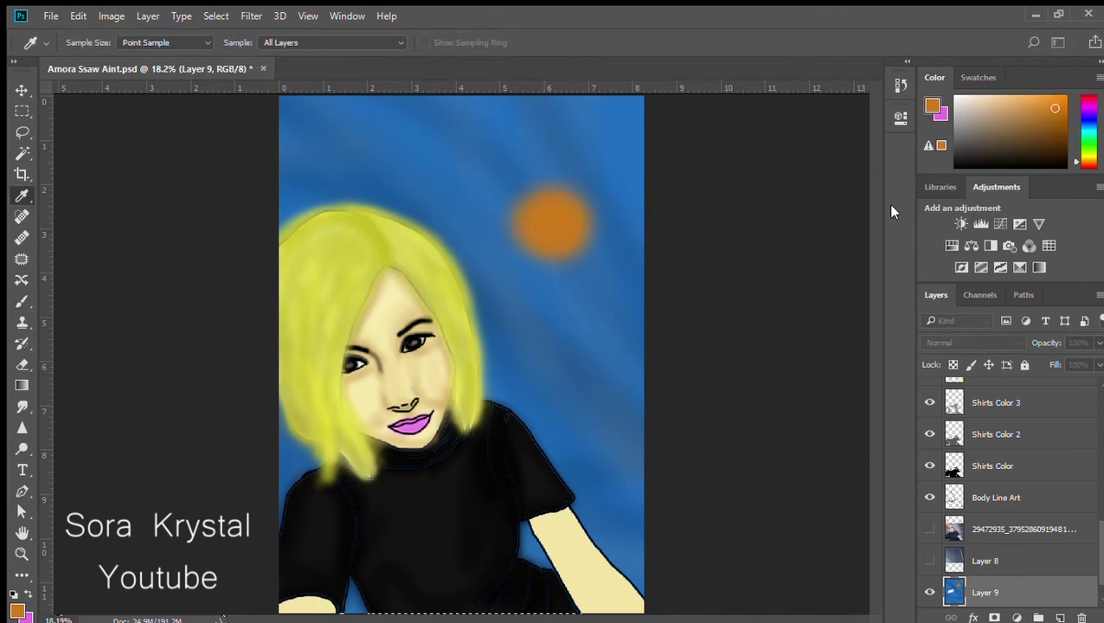
key(b)
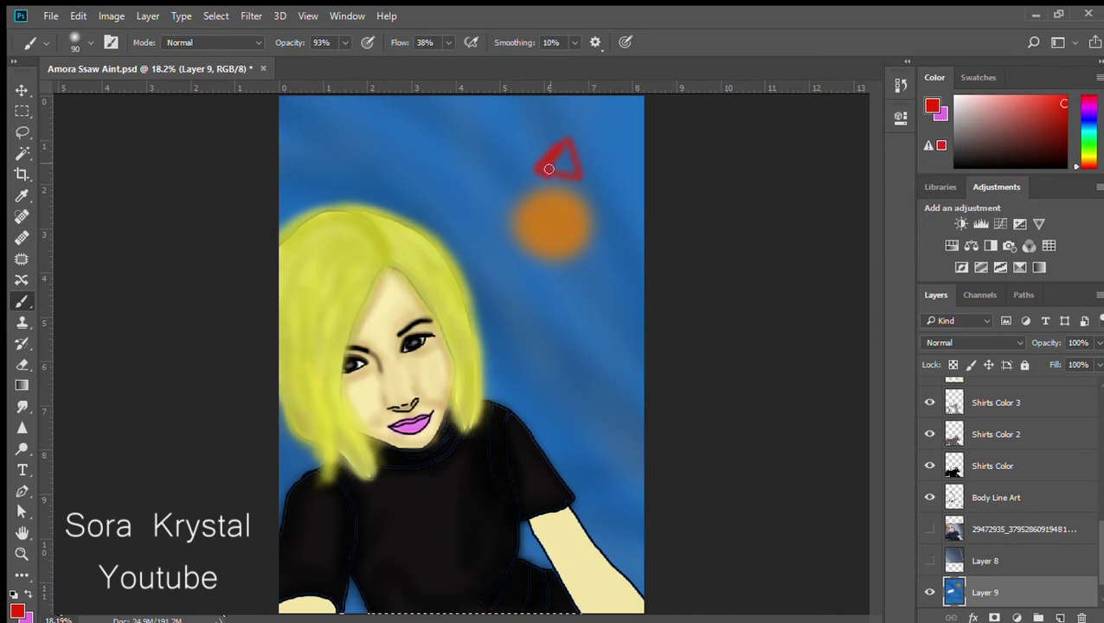
drag(596, 199, 624, 240)
drag(548, 265, 538, 271)
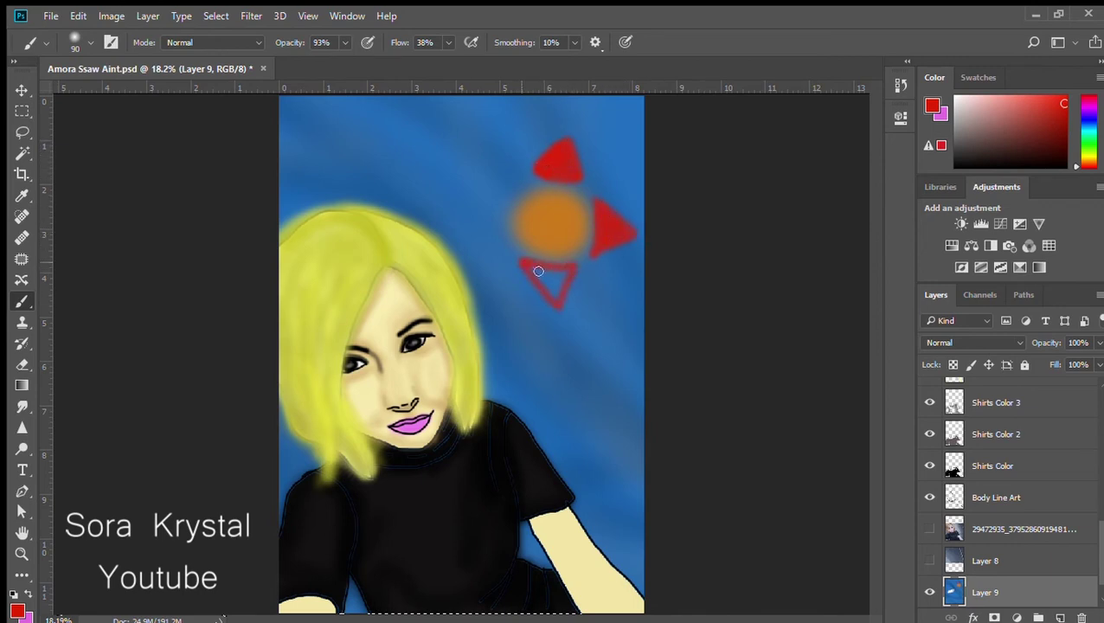
drag(498, 207, 470, 198)
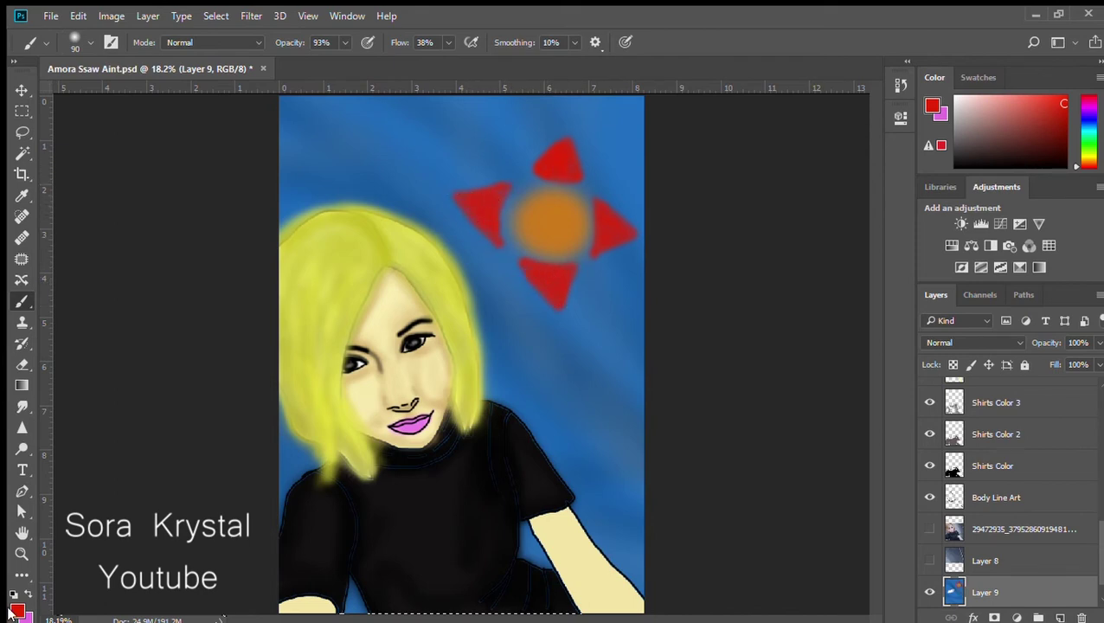
click(1088, 145)
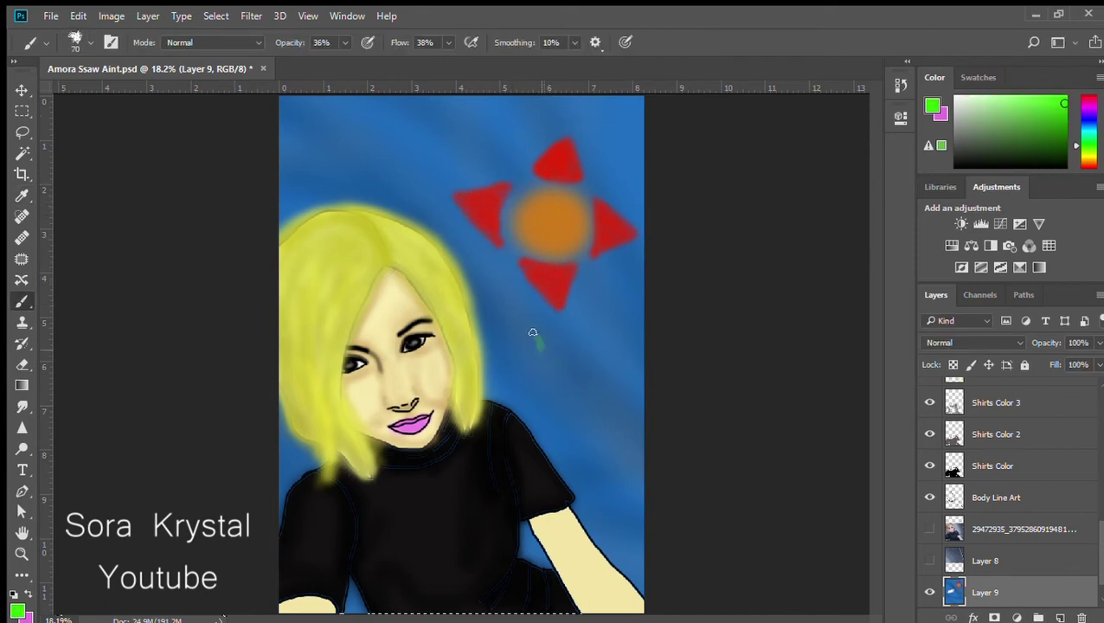
key(ctrl+z)
- On a new layer, paint green title letters starting with 'G', then save
click(1060, 617)
mouse_move(549, 349)
mouse_down()
mouse_move(524, 389)
mouse_move(558, 396)
mouse_up()
drag(567, 357, 596, 354)
drag(584, 357, 587, 405)
drag(573, 410, 607, 407)
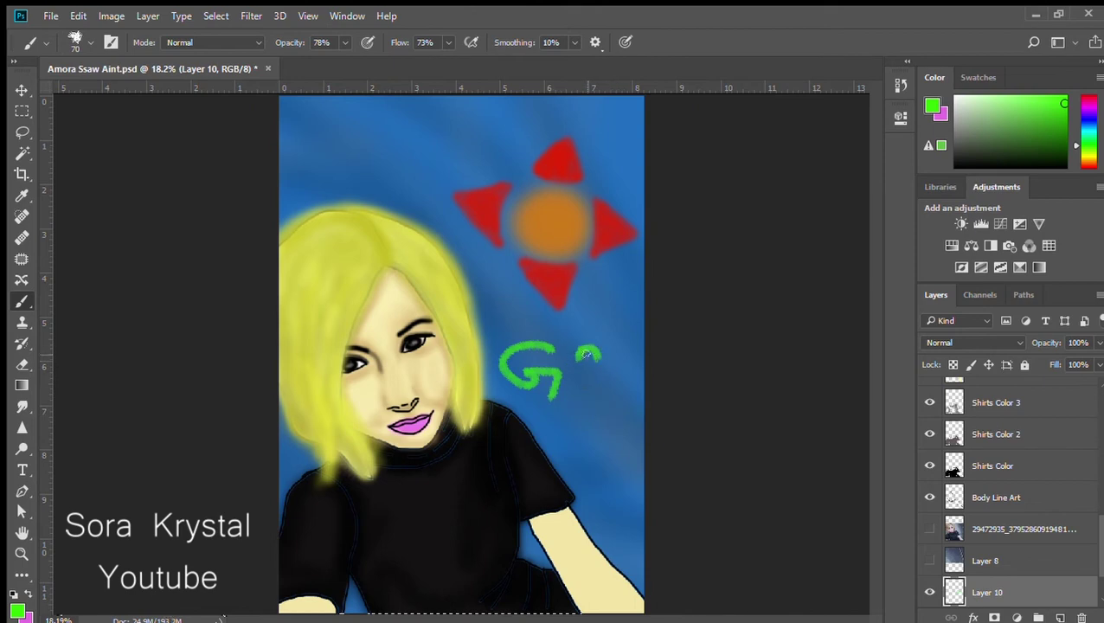
mouse_move(588, 350)
mouse_down()
mouse_move(586, 408)
mouse_move(597, 407)
mouse_up()
key(ctrl+s)
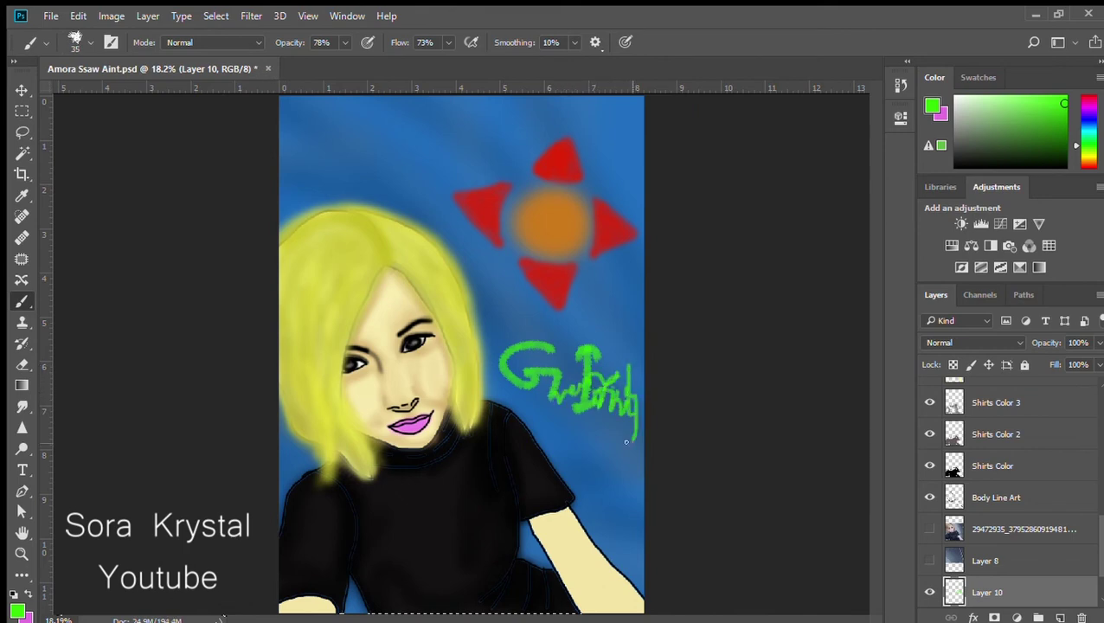
- Add a green curl beneath the lettering and save the document
drag(627, 443, 614, 436)
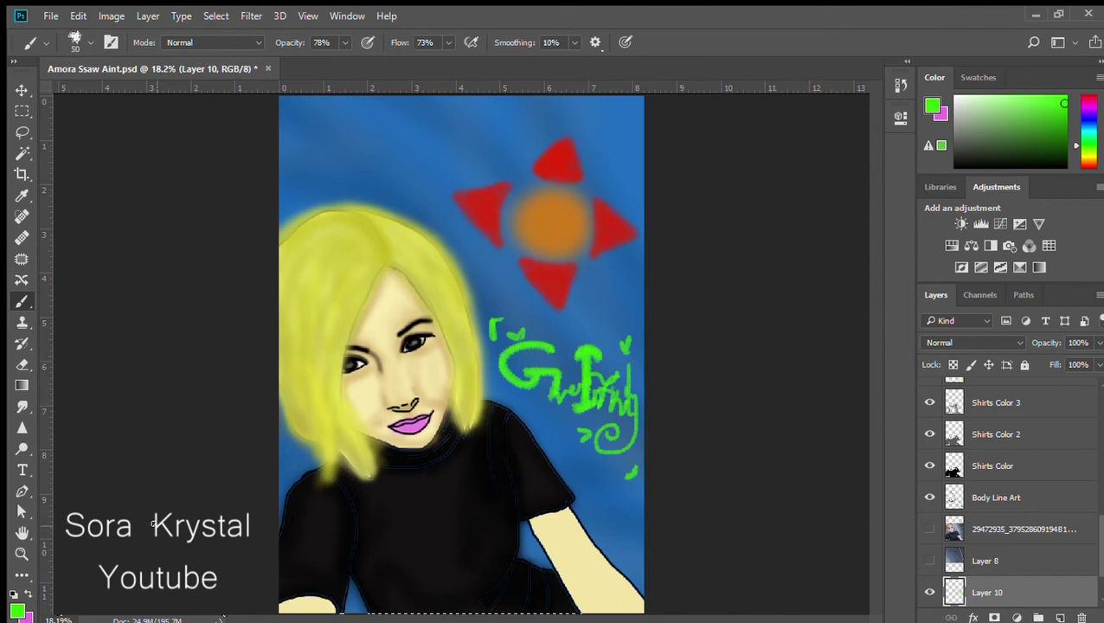
key(ctrl+s)
key(t)
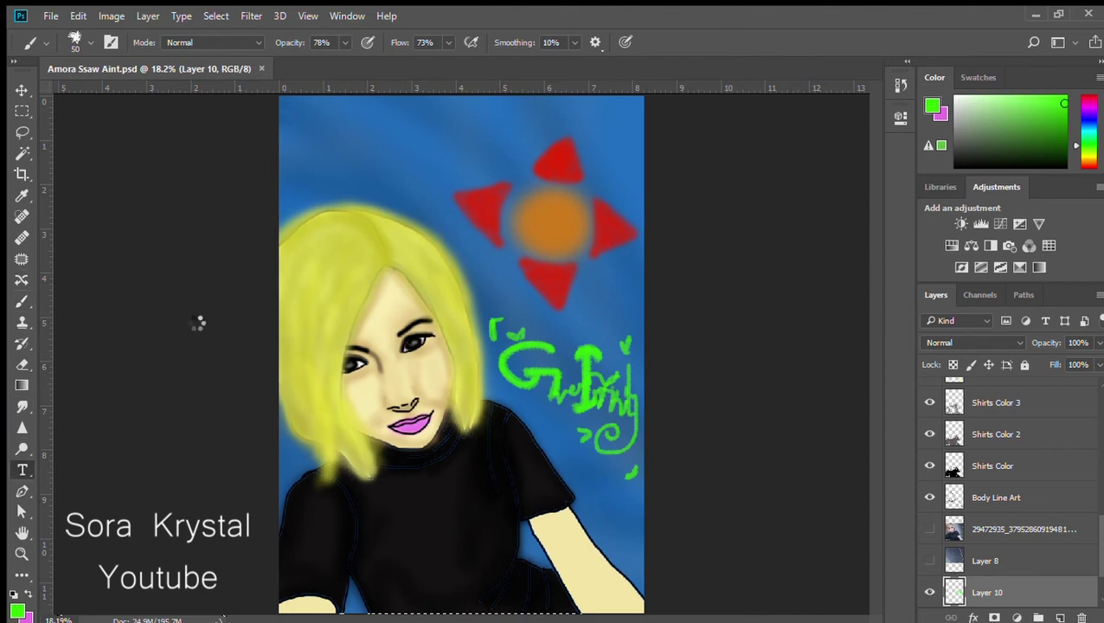
- Add a left-aligned text line with the artist's name at the top of the canvas
click(299, 121)
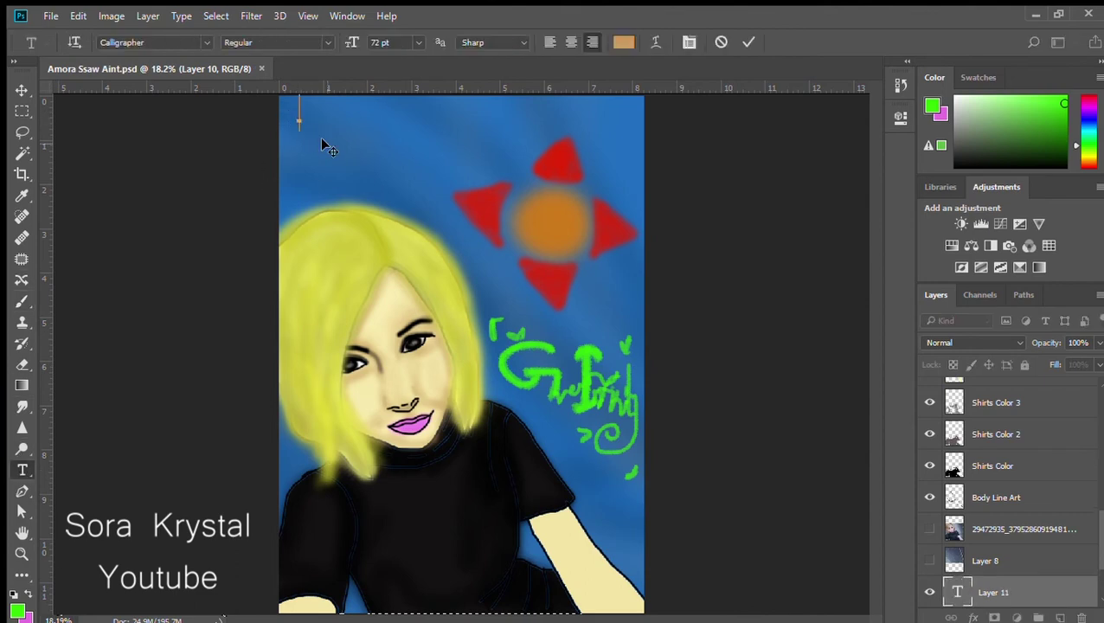
text(Sora Krystal)
key(ctrl+a)
key(ctrl+shift+l)
key(ctrl+Return)
key(v)
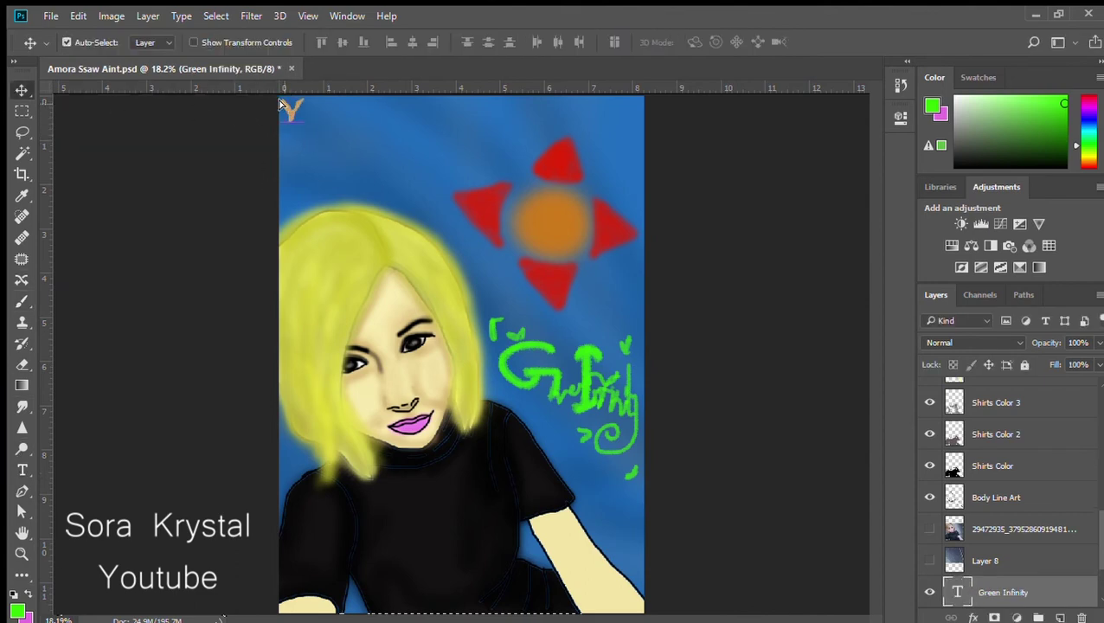
- Recolour the GREEN INFINITY title green and shrink it to about 75% at top-left
double_click(584, 131)
key(ctrl+a)
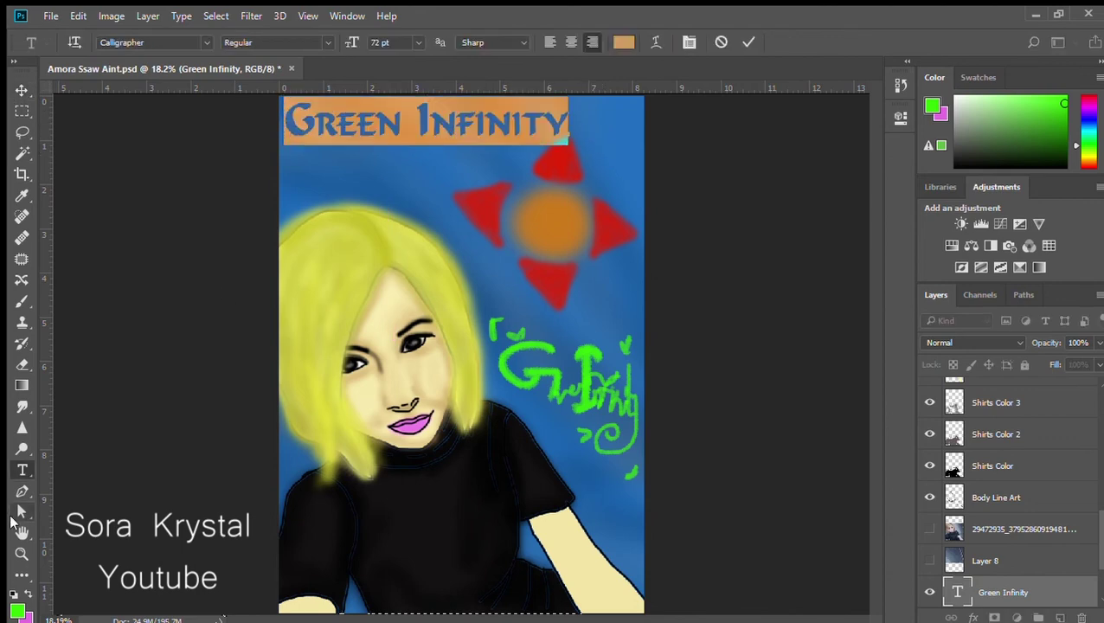
key(alt+BackSpace)
key(ctrl+Return)
key(v)
key(ctrl+t)
drag(572, 147, 508, 140)
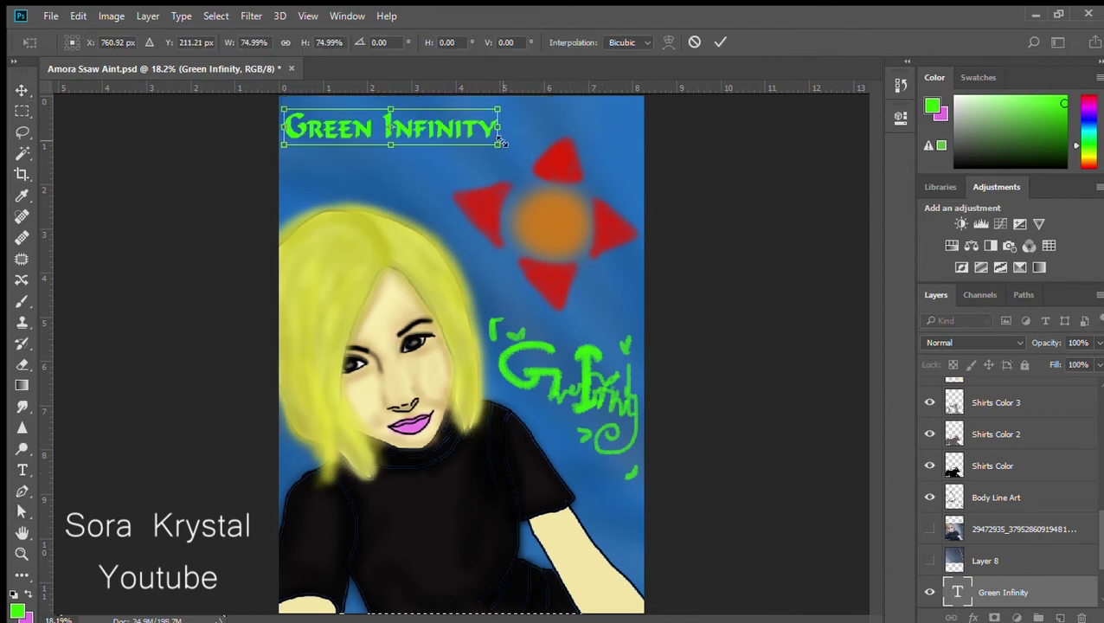
key(Return)
- Paint straight green brush lines below and above the title on a new layer
key(b)
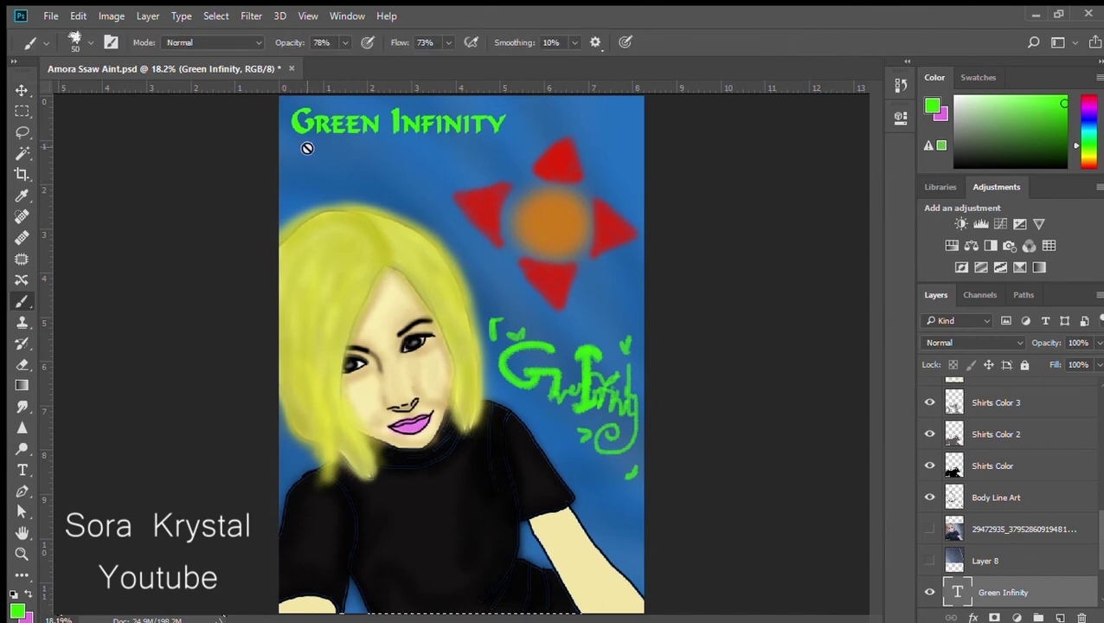
click(1059, 617)
drag(294, 144, 475, 128)
key(ctrl+z)
drag(292, 144, 494, 144)
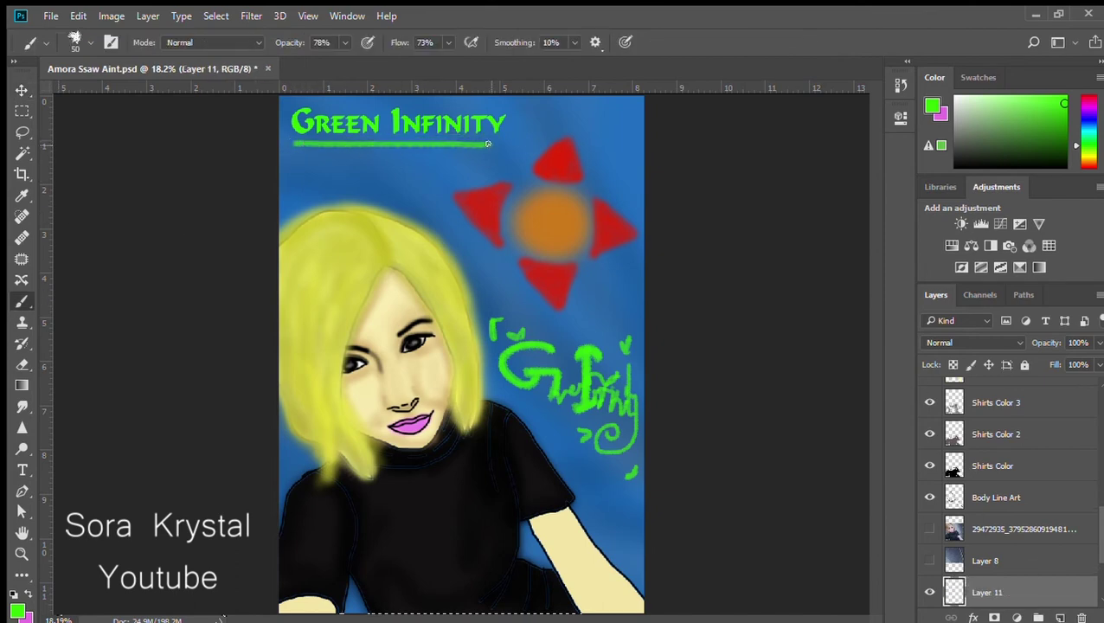
drag(295, 102, 495, 100)
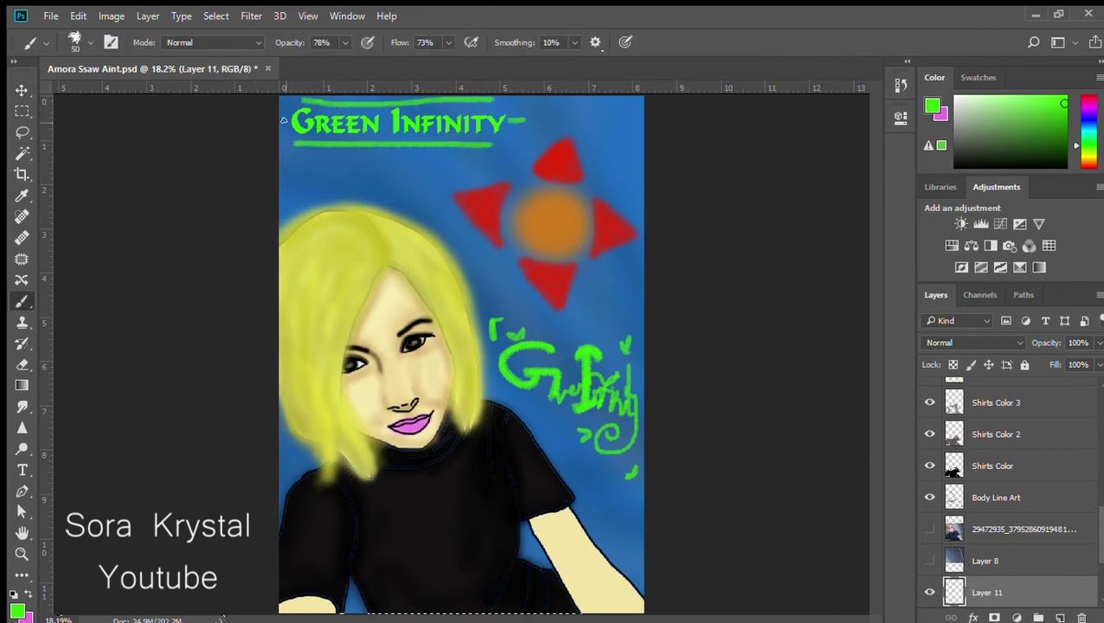
- Transform the title together with Layer 11 as one unit, then save the document
scroll(1000, 520, down, 2)
shift+click(1001, 561)
key(ctrl+t)
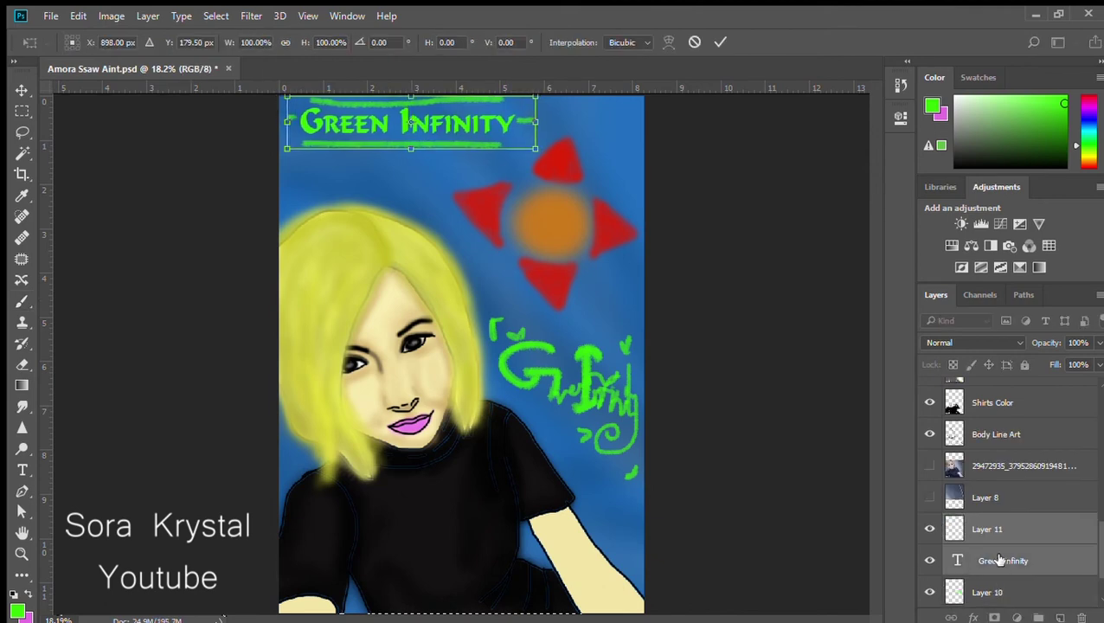
key(Return)
key(ctrl+s)
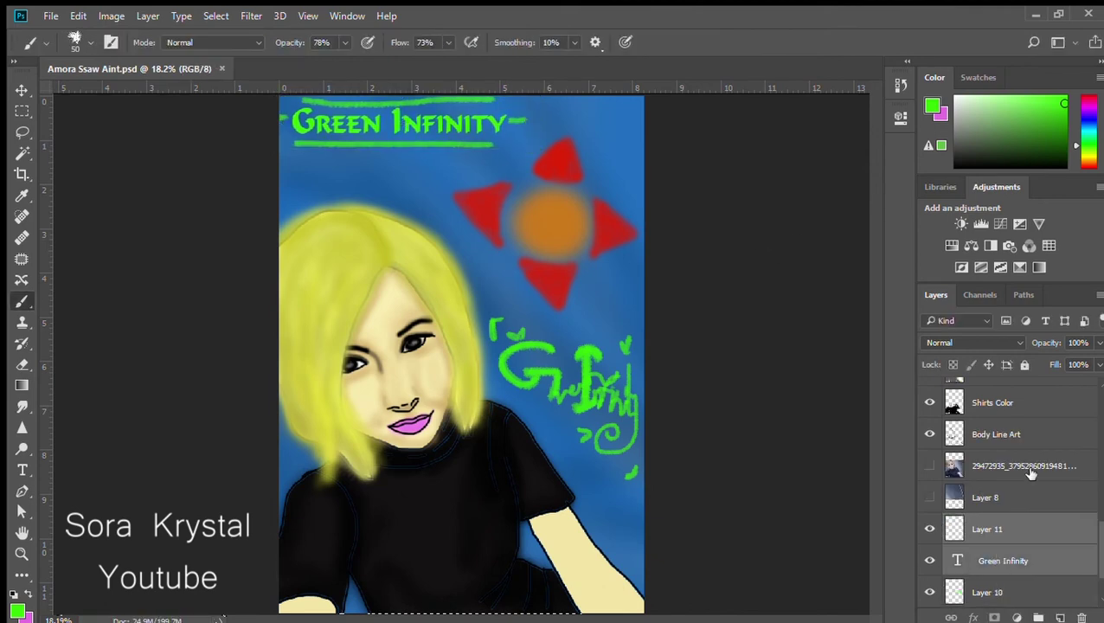
scroll(1058, 545, up, 2)
- Add a new empty layer above Layer 11 and name it Skin BG
scroll(1061, 548, up, 3)
click(1060, 618)
scroll(1036, 591, down, 3)
double_click(987, 434)
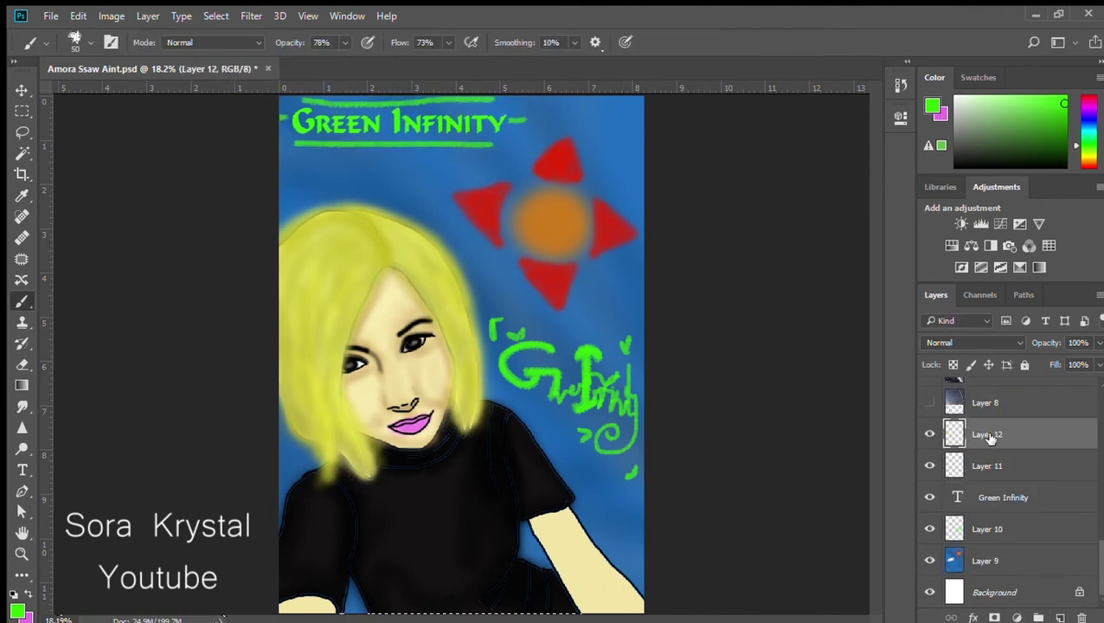
text(Skin BG)
key(Return)
- Sample the arm's skin tone, move Skin BG above Hairs Yellow Color, and shade the right forearm
alt+click(567, 553)
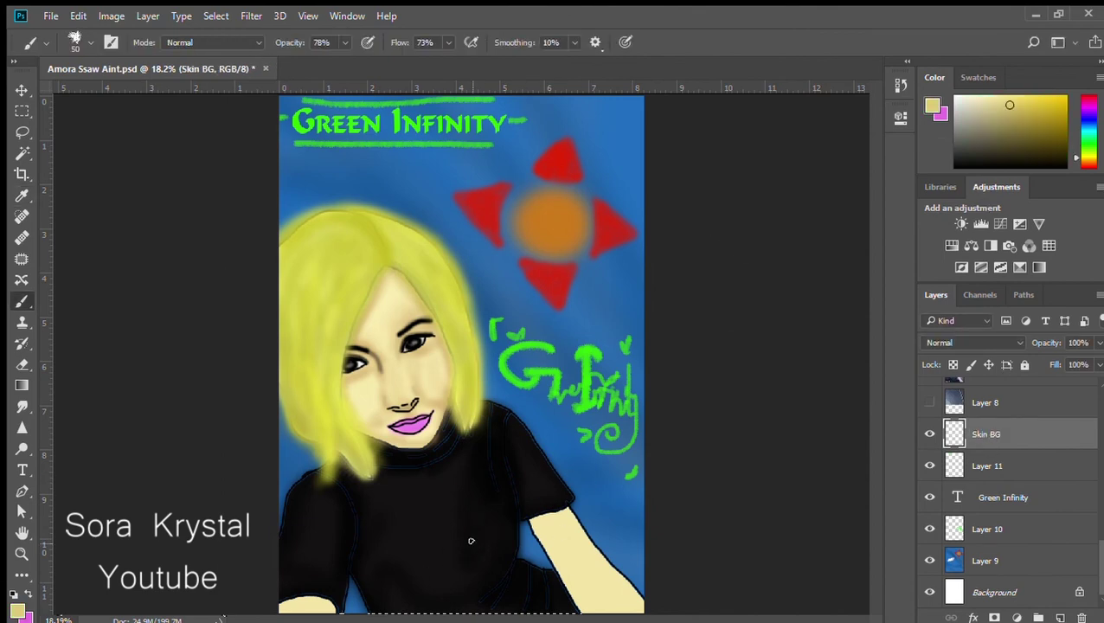
alt+click(553, 522)
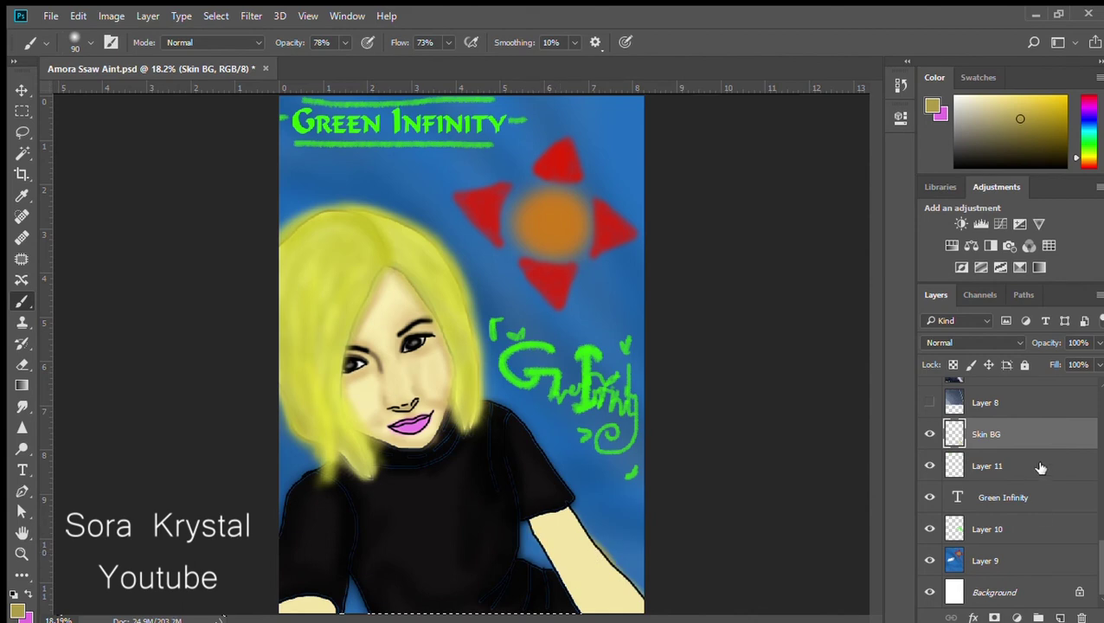
drag(1007, 433, 1012, 384)
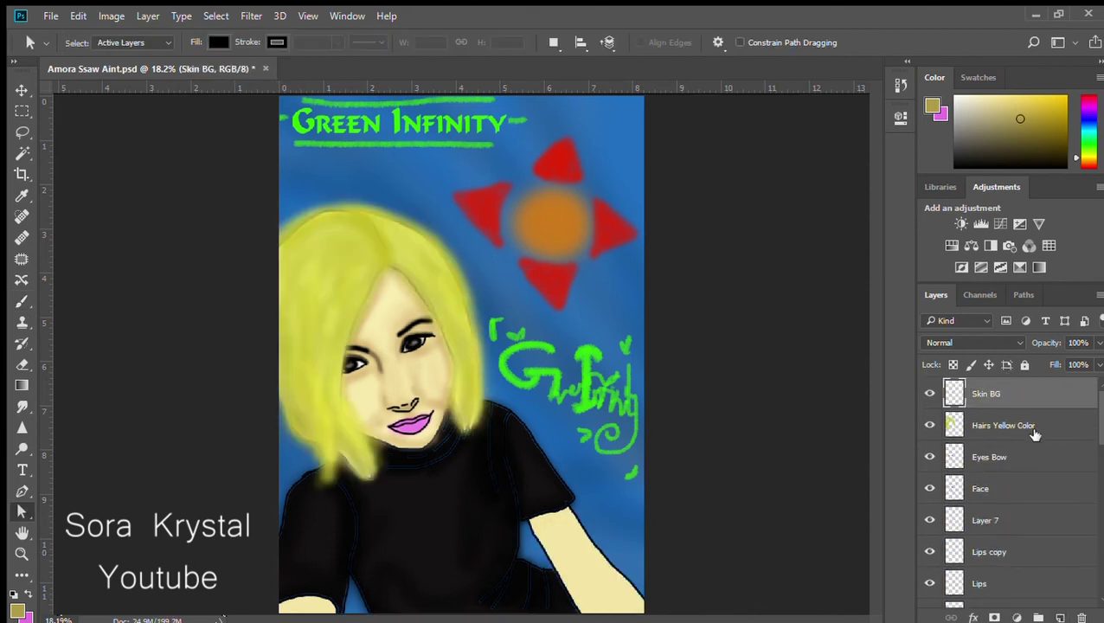
drag(557, 513, 619, 575)
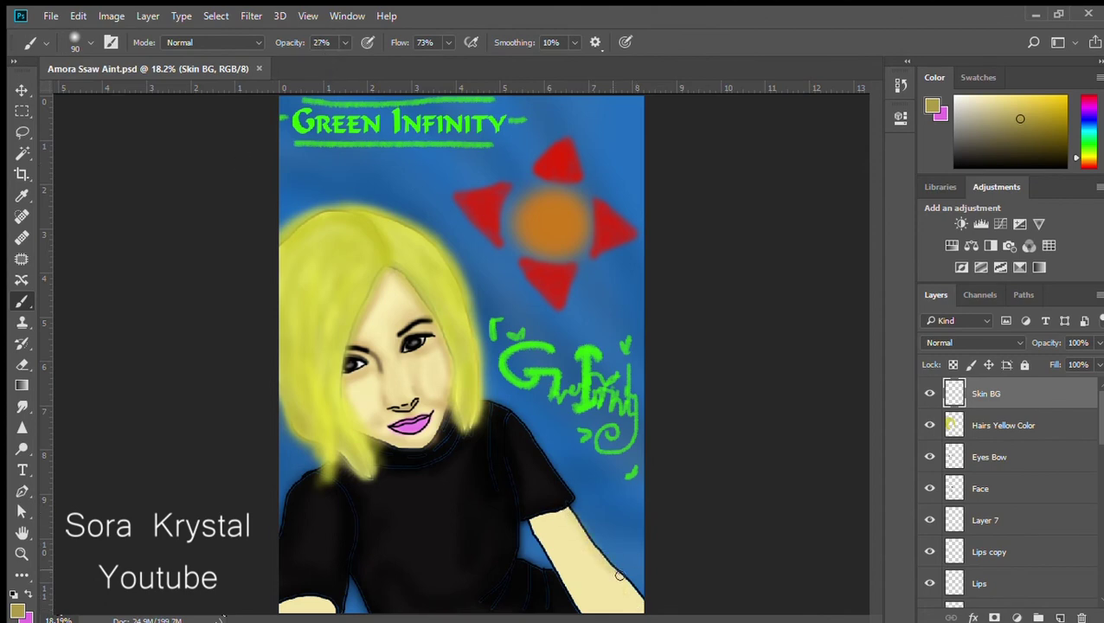
mouse_move(543, 510)
mouse_down()
mouse_move(558, 606)
mouse_move(582, 562)
mouse_up()
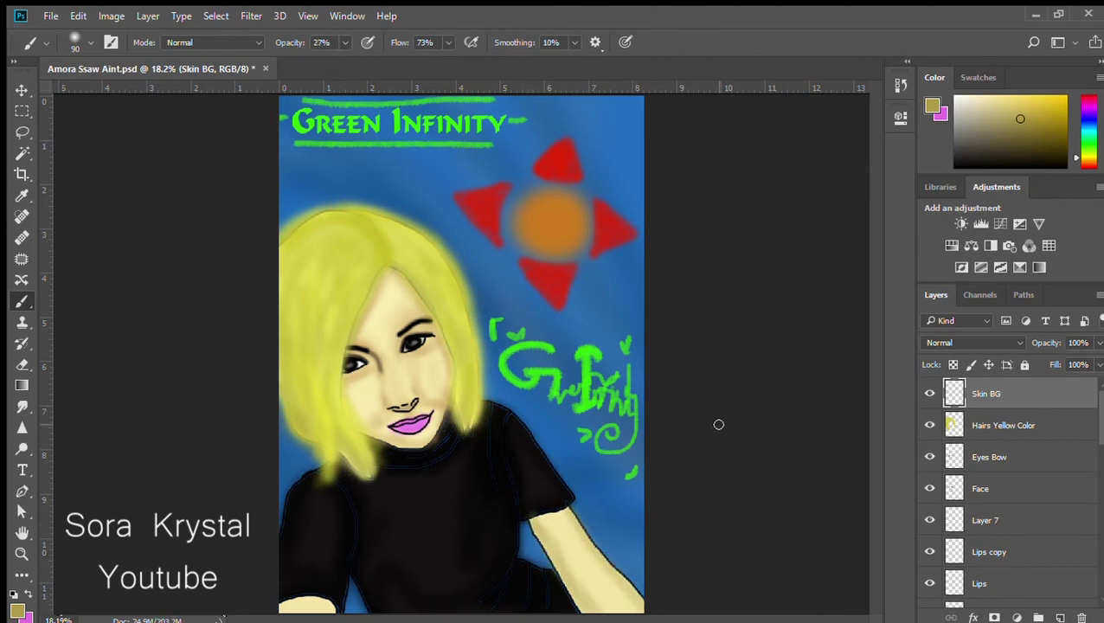
- Set the brush to 175 and erase excess paint along the forearm's upper edge, then save
key(bracketright)
key(bracketright)
key(bracketright)
key(bracketleft)
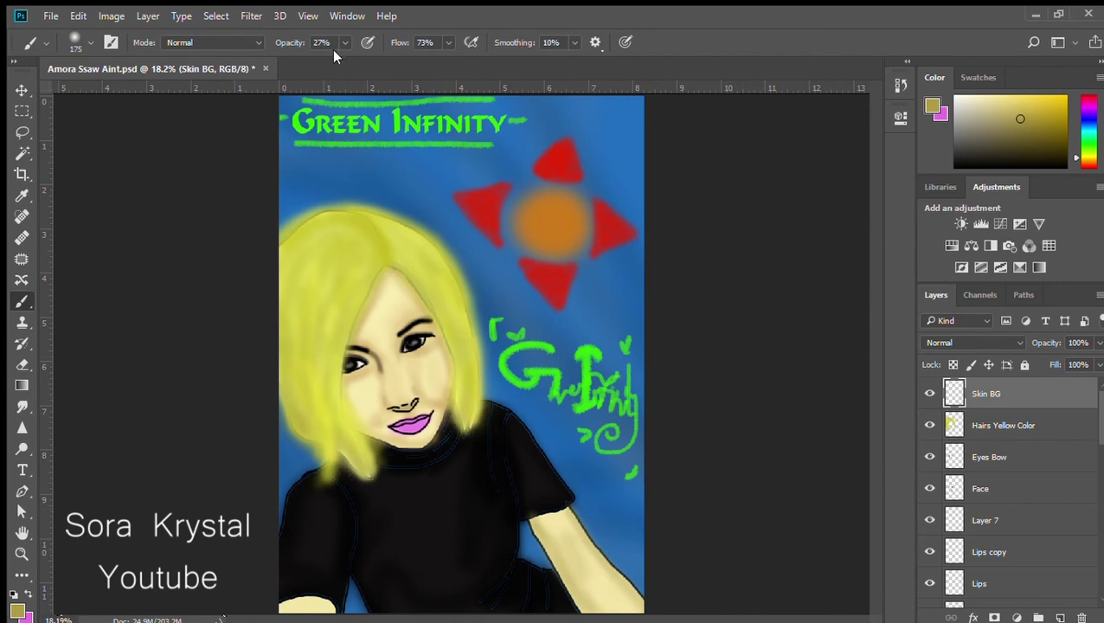
key(e)
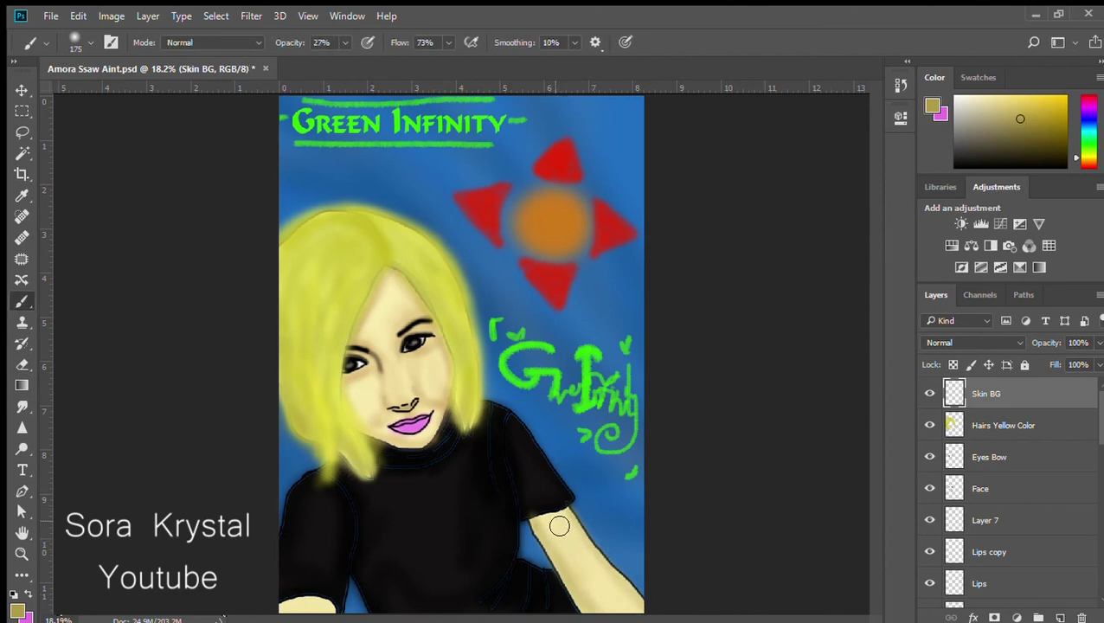
drag(560, 525, 621, 606)
key(b)
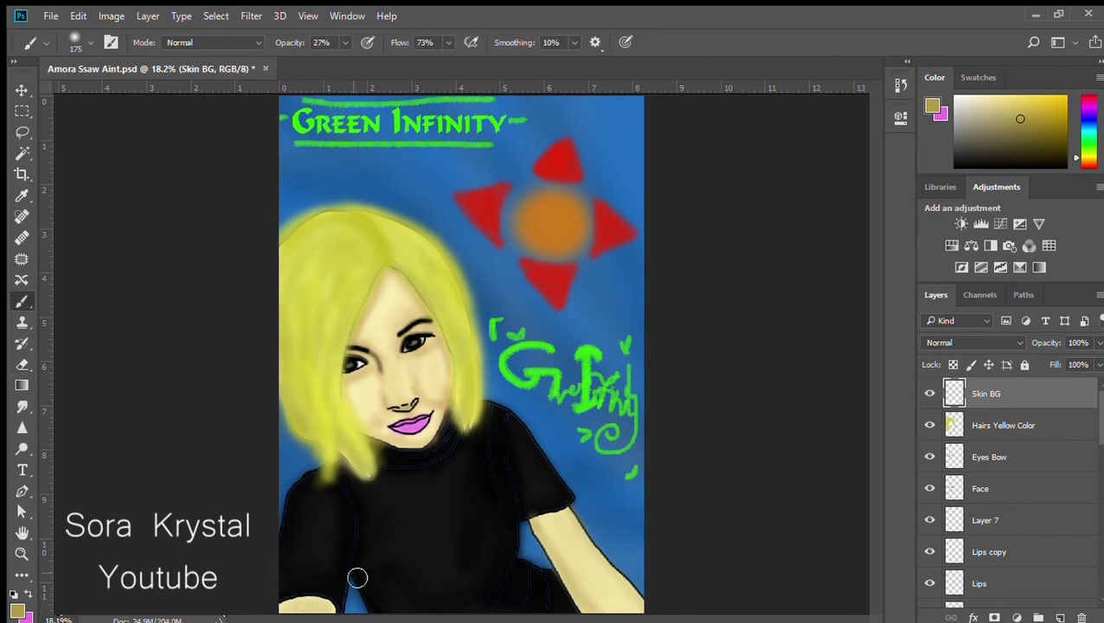
key(e)
key(b)
key(e)
key(ctrl+s)
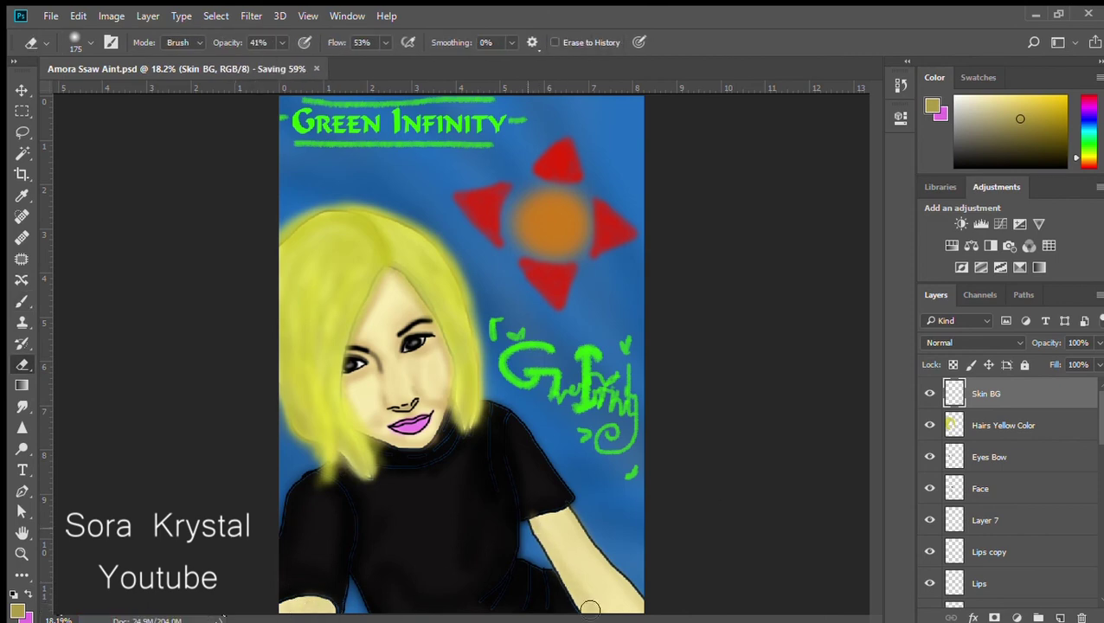
- Type an 'ART BY' signature line at the bottom of the canvas
key(t)
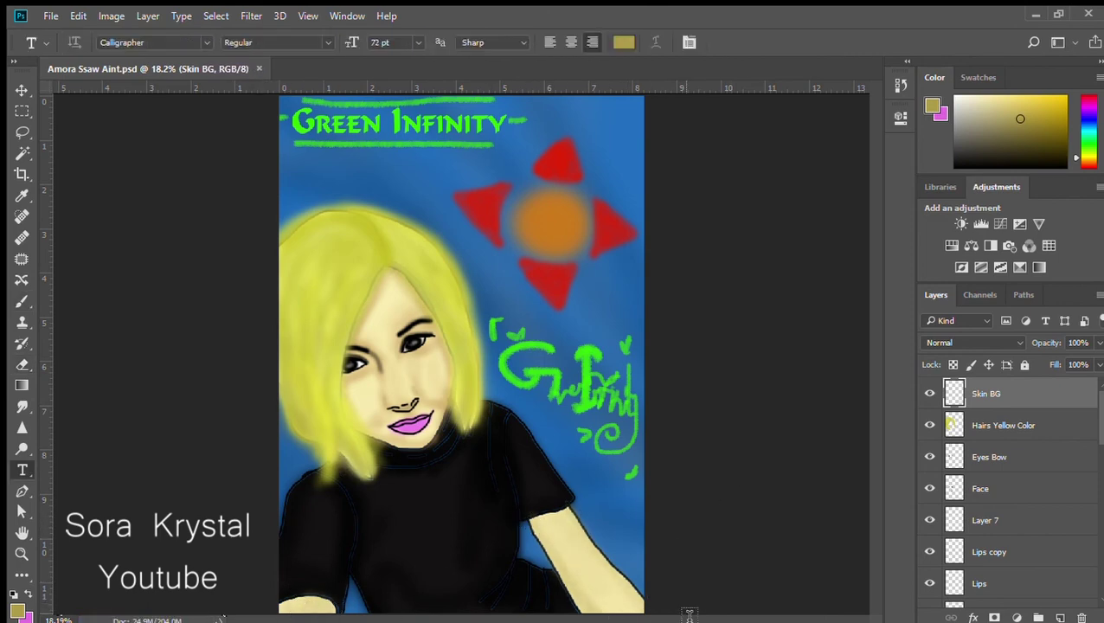
click(541, 580)
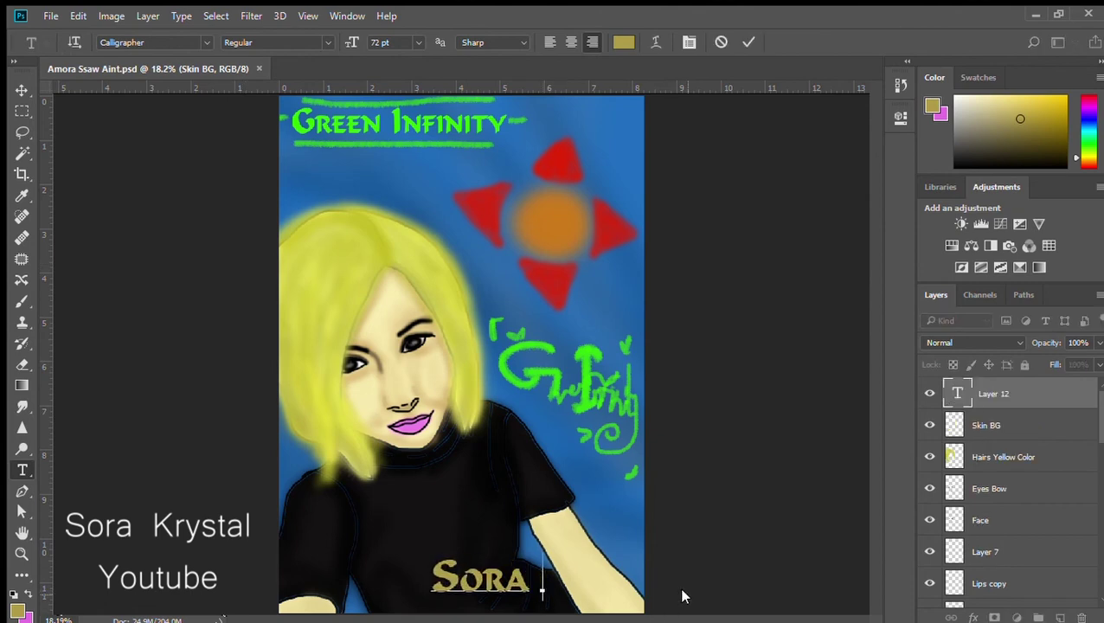
text(Sora Krystal)
key(ctrl+z)
text(ART BY)
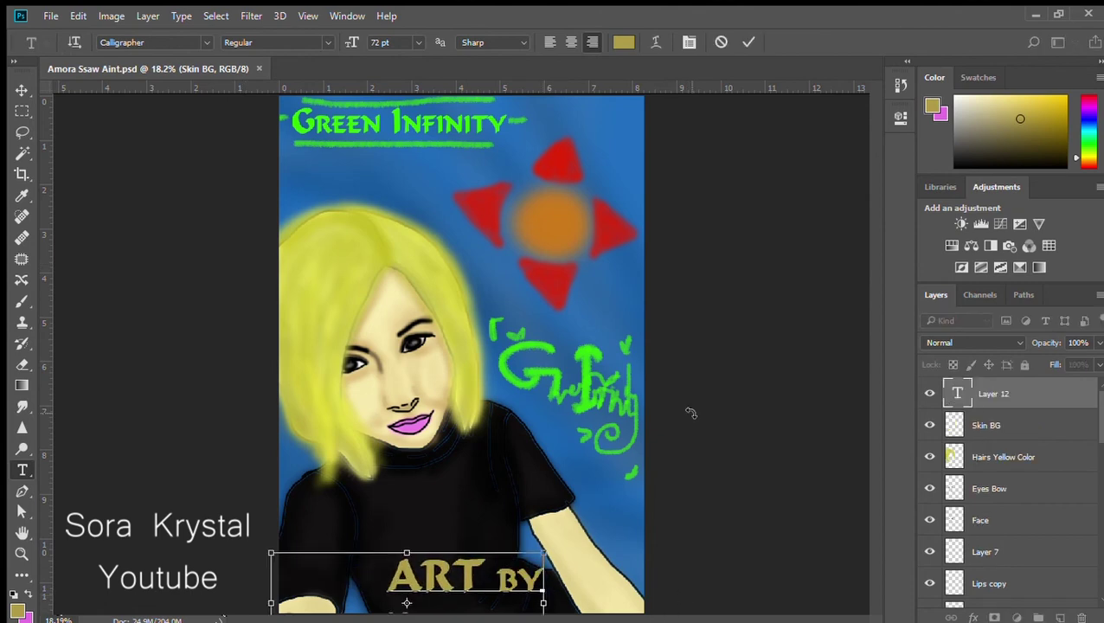
key(ctrl+a)
click(540, 554)
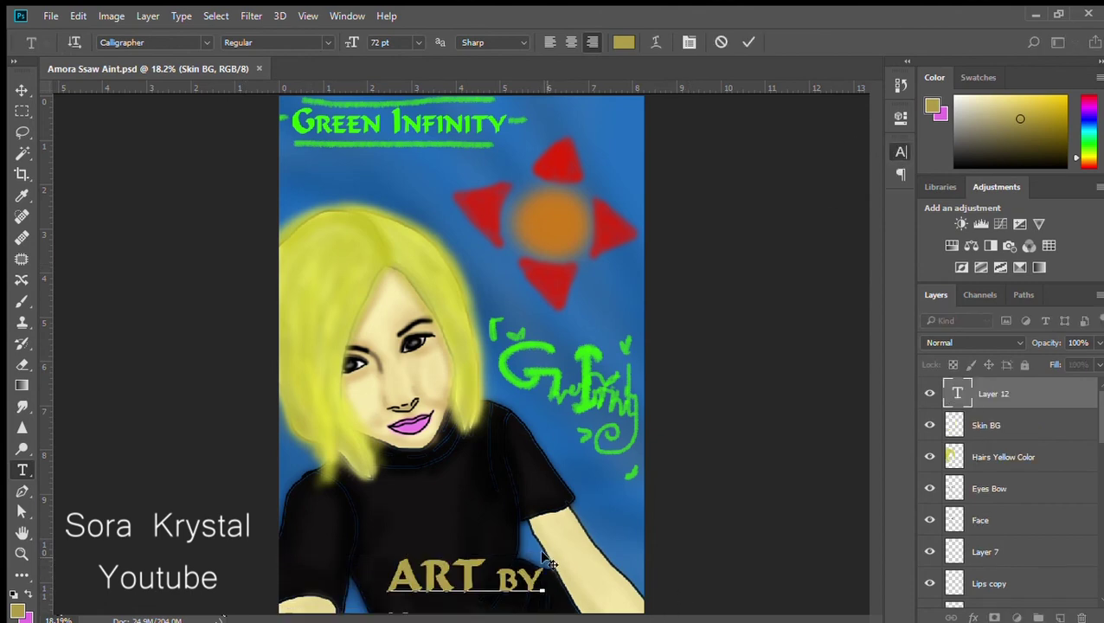
key(ctrl+Return)
- Move the signature up onto the shirt and shrink it onto the lower shirt
key(v)
drag(473, 577, 487, 422)
key(ctrl+s)
key(ctrl+t)
mouse_move(561, 400)
mouse_down()
mouse_move(407, 444)
mouse_move(460, 569)
mouse_move(594, 580)
mouse_up()
key(Return)
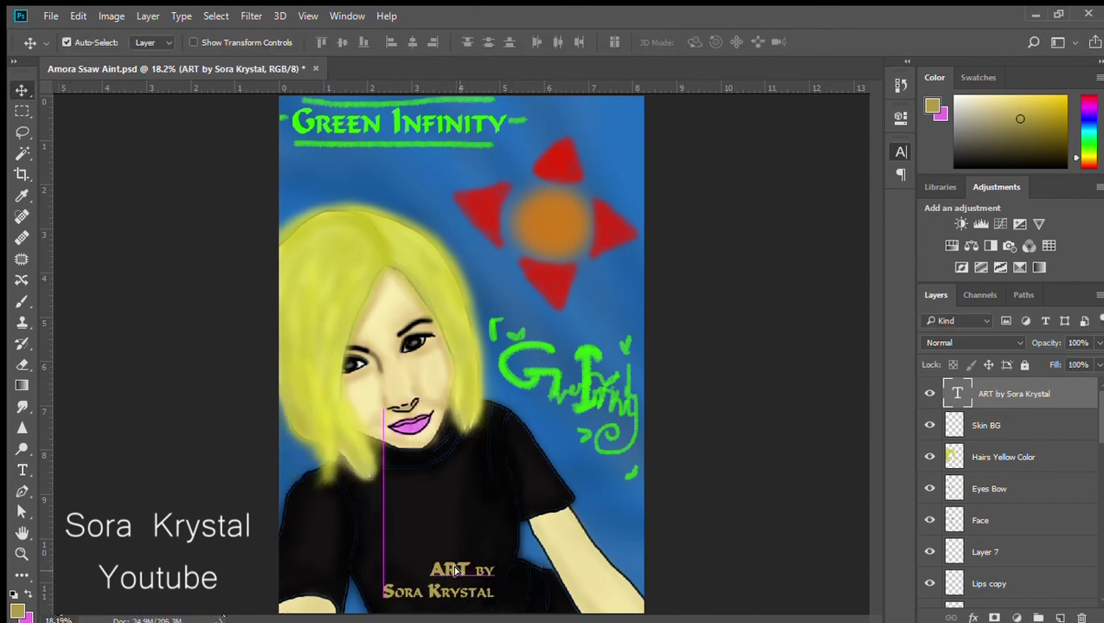
- Reposition the signature at the shirt's lower centre and save the document
key(ctrl+z)
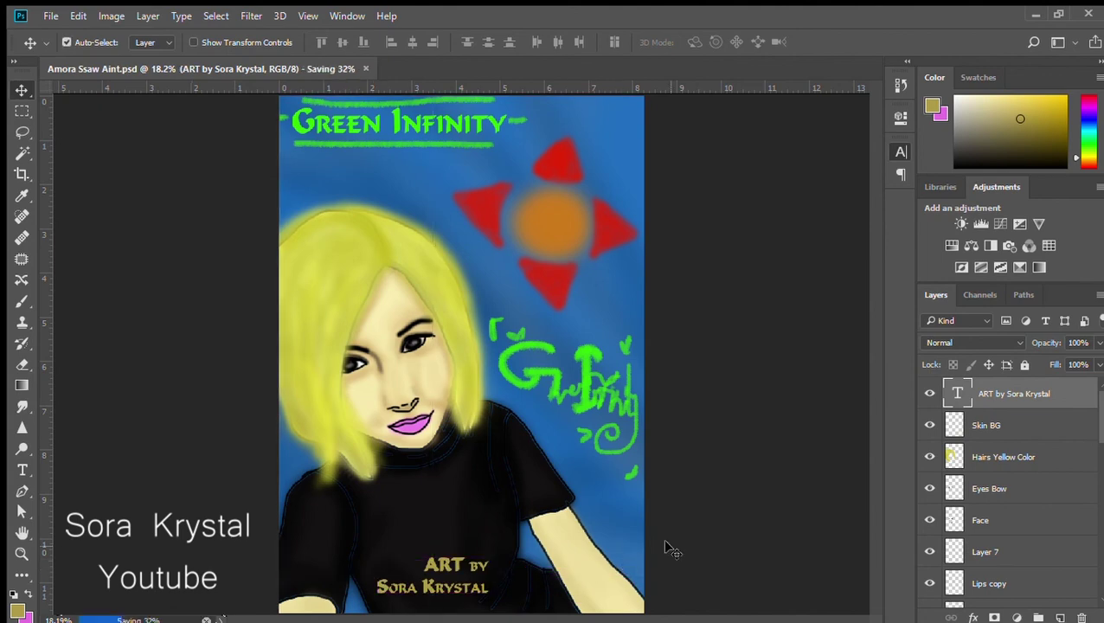
key(ctrl+t)
drag(489, 581, 415, 597)
key(Return)
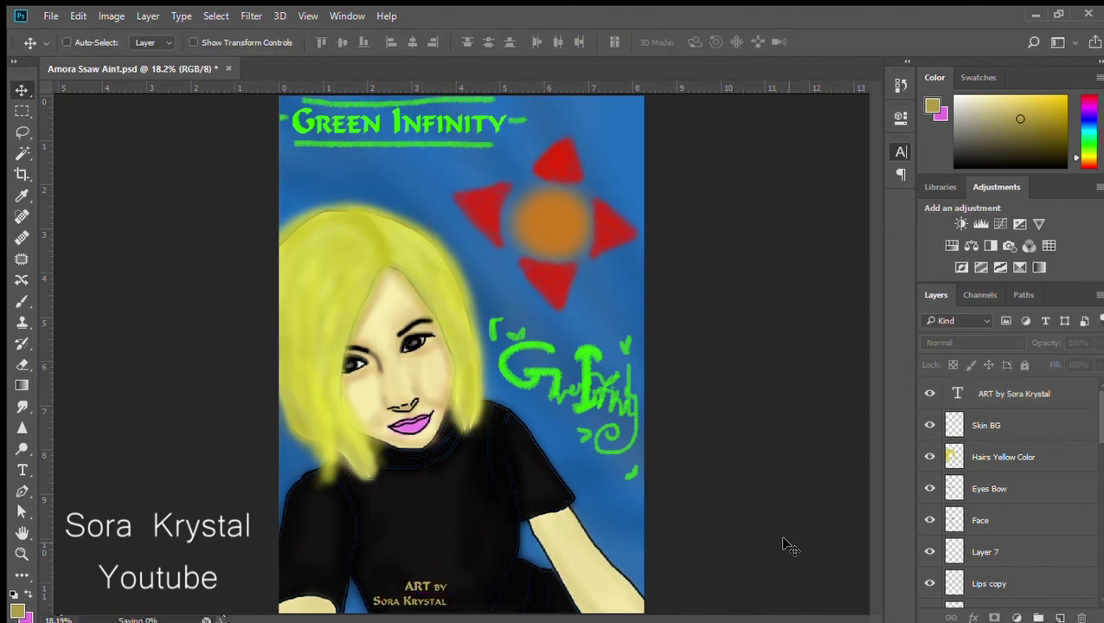
key(ctrl+s)
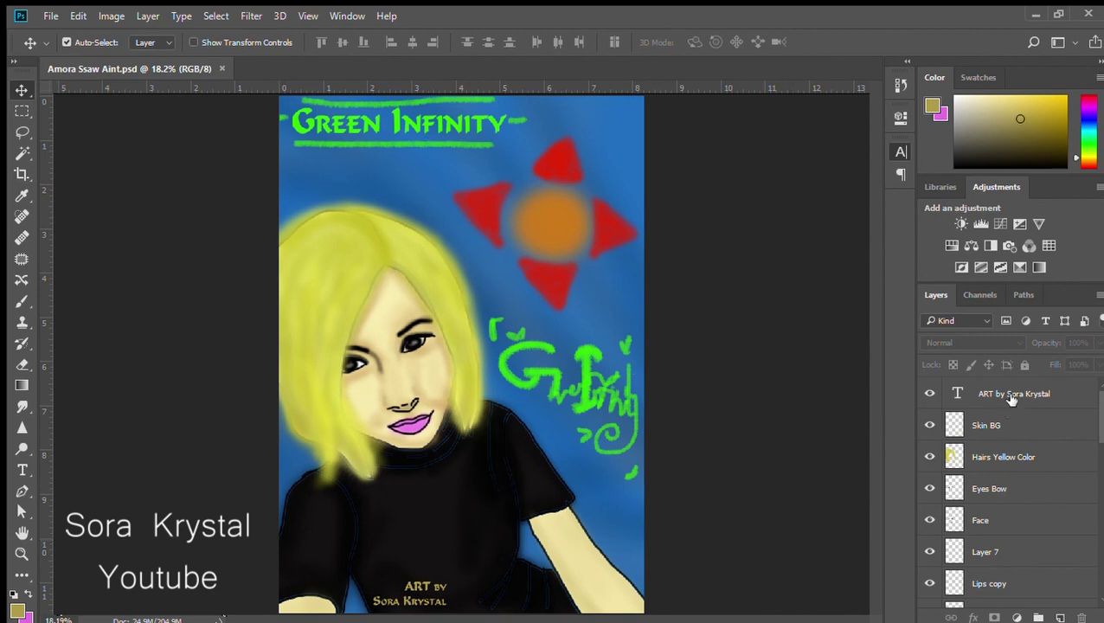
key(ctrl+shift+alt+n)
- Sample the lip pink and paint it evenly over the lips on Layer 12
key(b)
alt+click(558, 227)
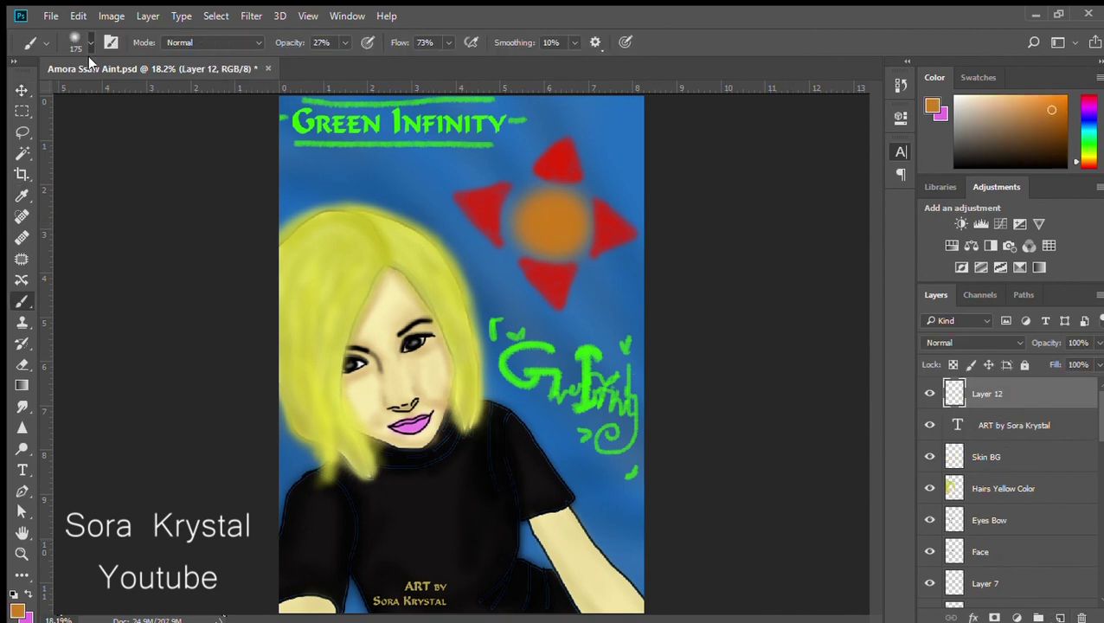
key(ctrl+s)
scroll(608, 406, up, 5)
scroll(431, 370, down, 3)
alt+click(480, 283)
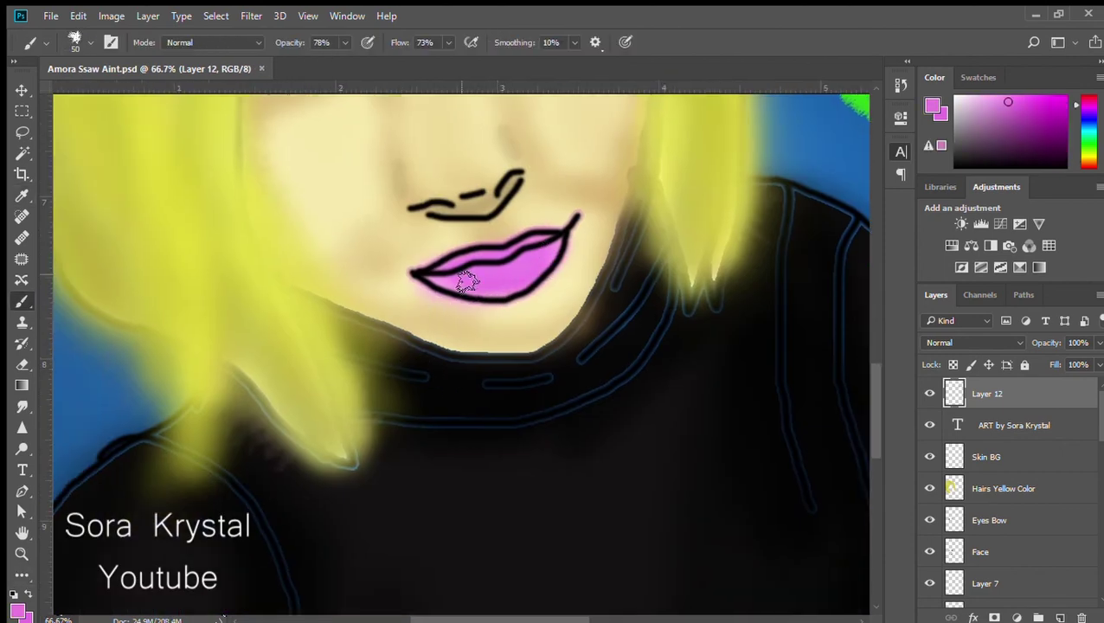
mouse_move(466, 281)
mouse_down()
mouse_move(525, 258)
mouse_move(507, 303)
mouse_up()
- Lower Layer 12's fill to 52%, brighten the lips with a size-20 brush, and compare visibility
drag(1099, 364, 1053, 384)
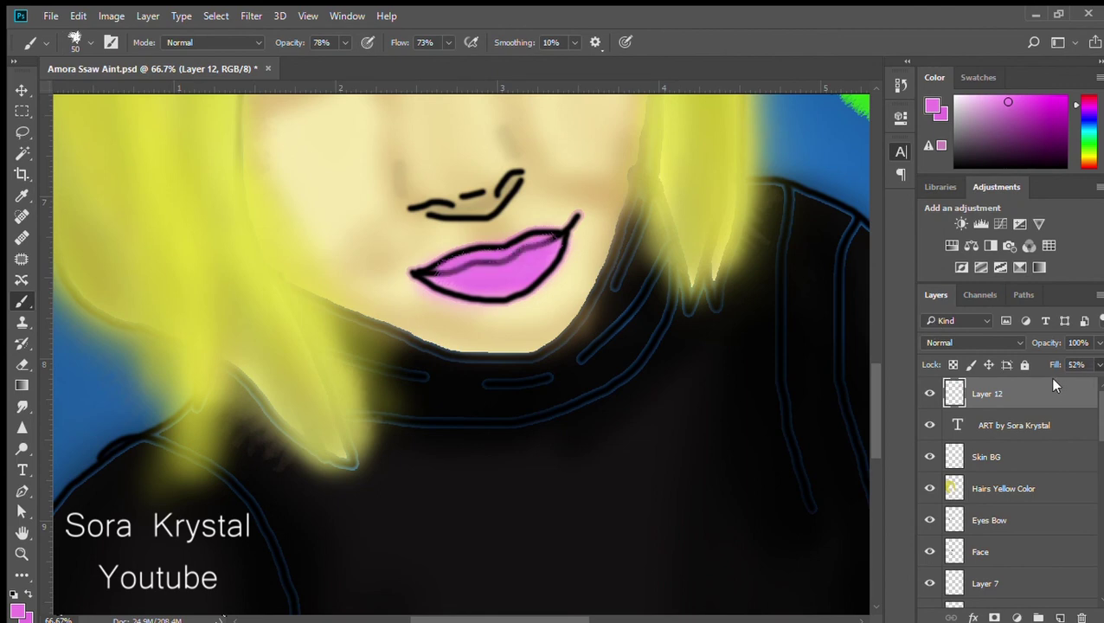
key(bracketleft)
key(bracketleft)
key(bracketleft)
mouse_move(448, 283)
mouse_down()
mouse_move(536, 234)
mouse_move(441, 259)
mouse_move(562, 235)
mouse_move(440, 287)
mouse_move(424, 276)
mouse_move(545, 270)
mouse_move(571, 220)
mouse_move(407, 272)
mouse_up()
key(ctrl+0)
click(931, 393)
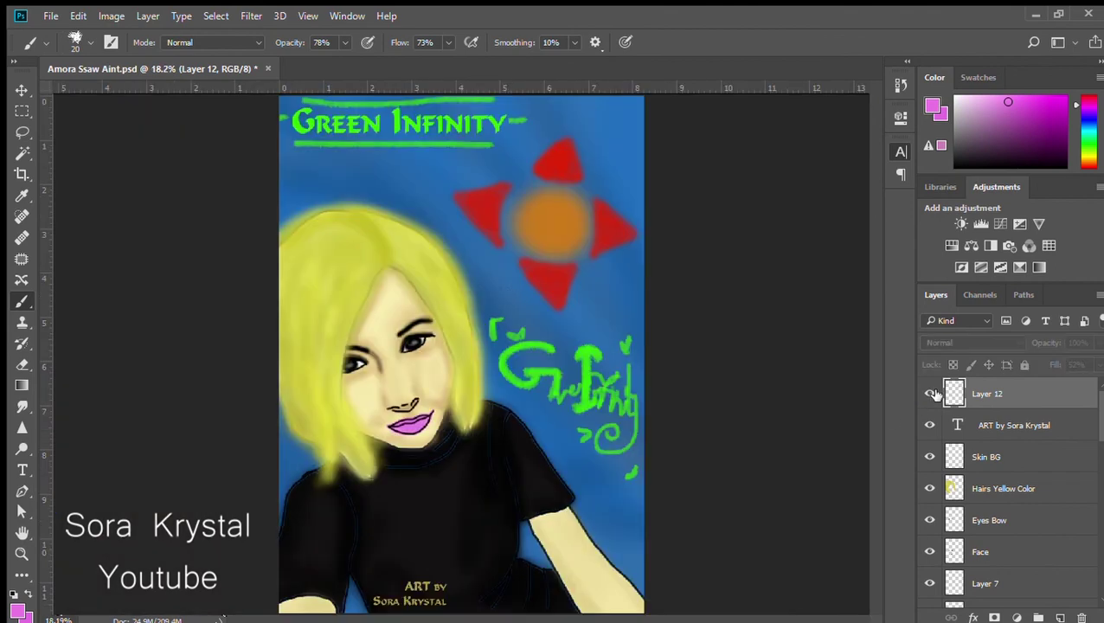
click(931, 395)
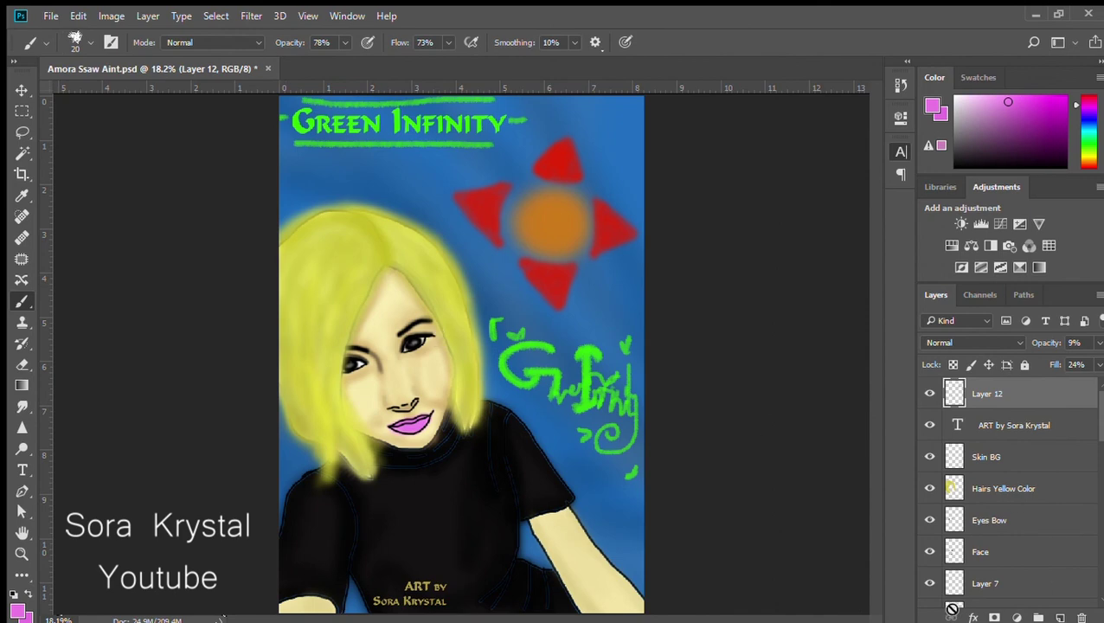
ctrl+click(416, 128)
- Copy the Green Infinity title's drop shadow onto Layer 10's green graffiti lettering
key(h)
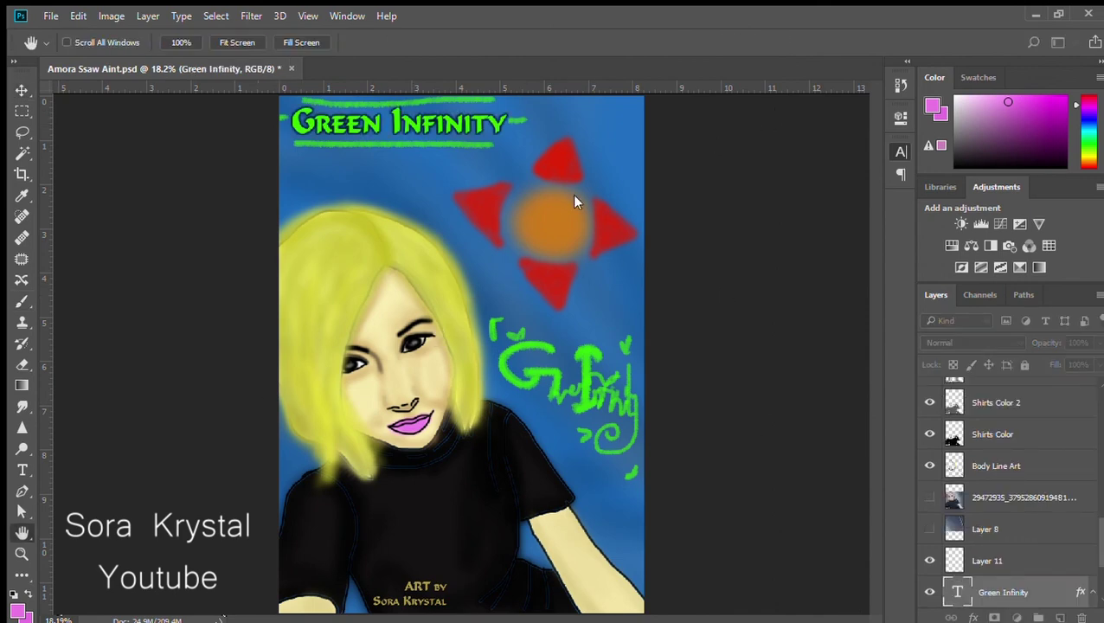
key(v)
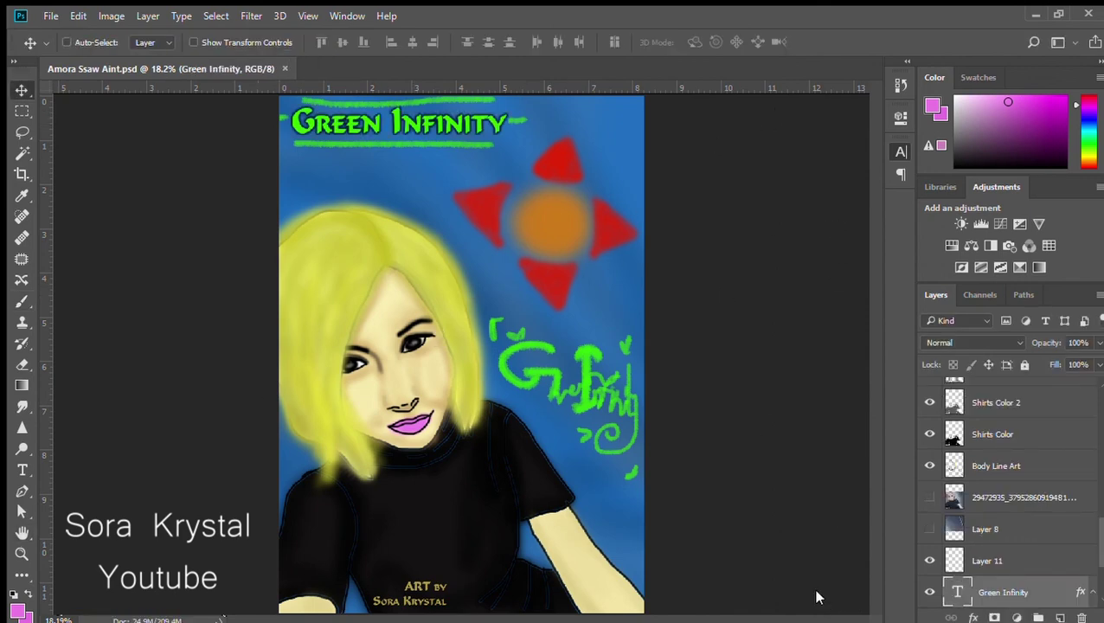
key(ctrl)
click(554, 372)
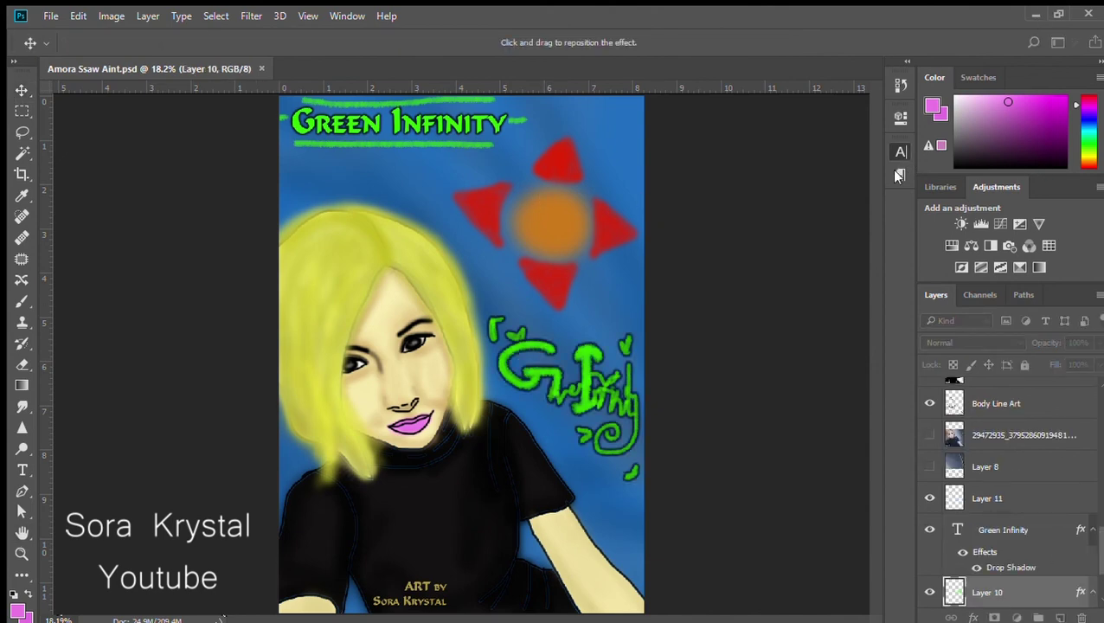
key(Return)
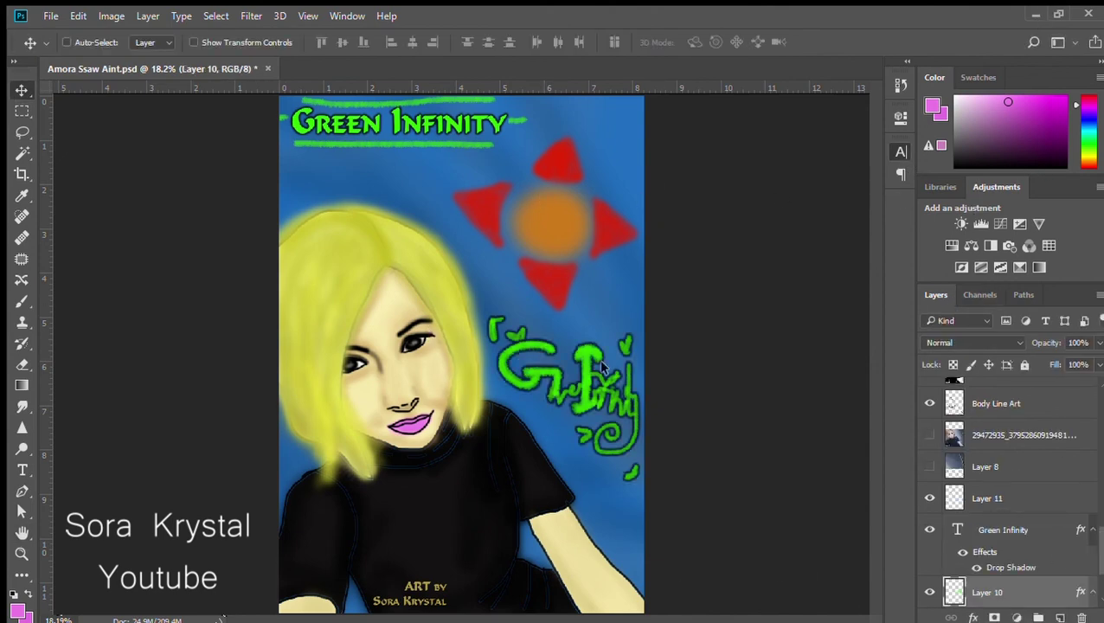
key(ctrl)
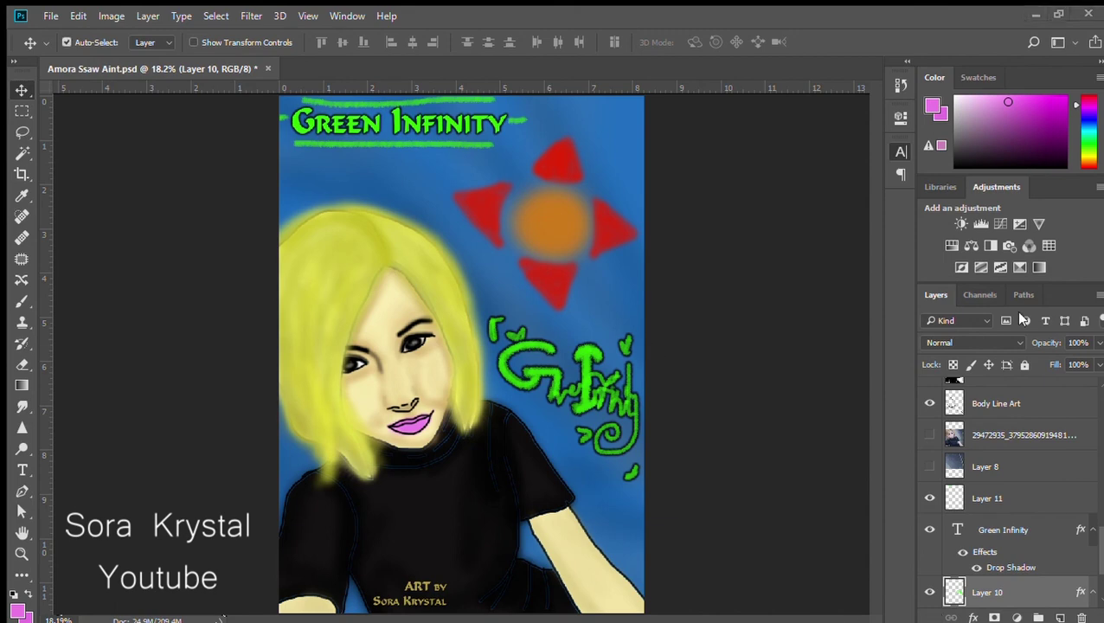